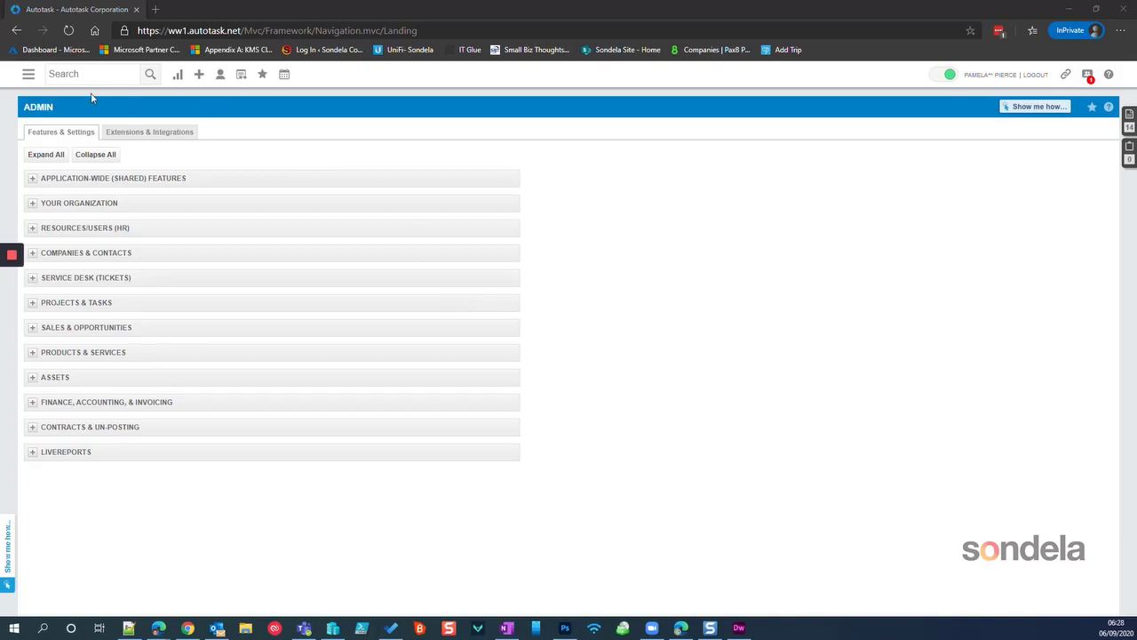
- Open the AutoForms Designer under Extensions & Integrations > Autotask Add-ons
{"action": "left_click", "coordinate": [27, 75]}
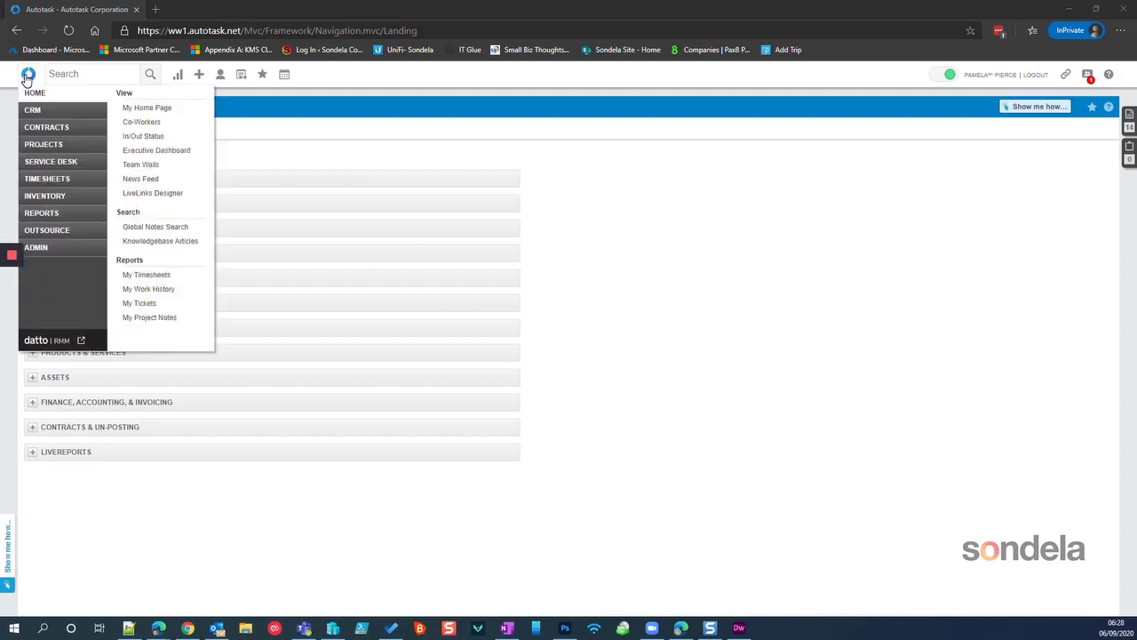
{"action": "mouse_move", "coordinate": [62, 253]}
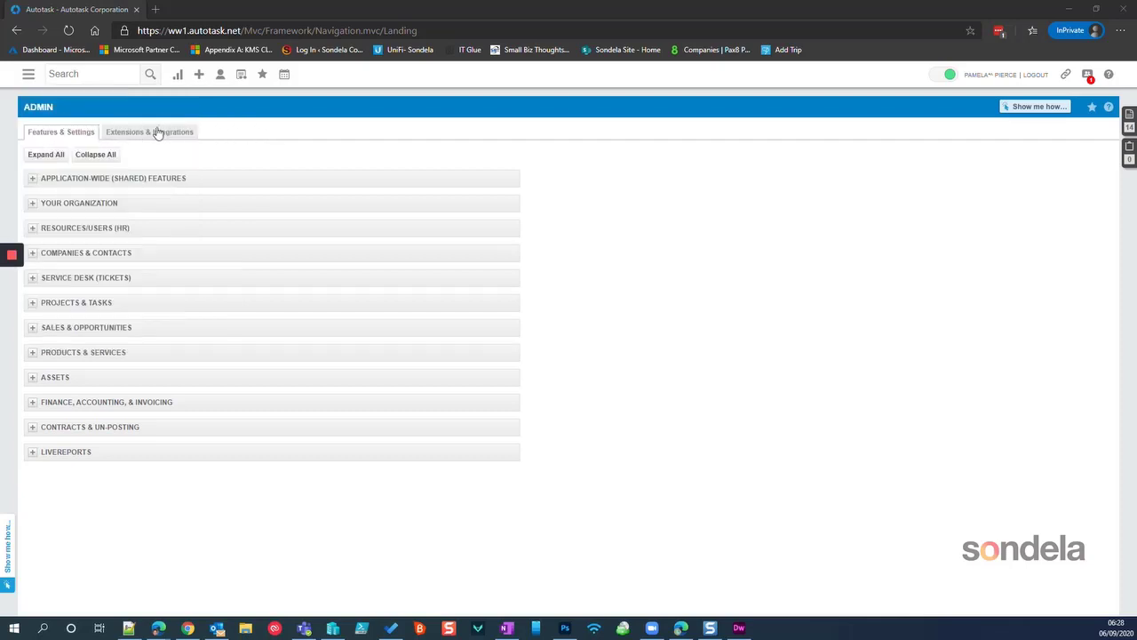
{"action": "left_click", "coordinate": [142, 133]}
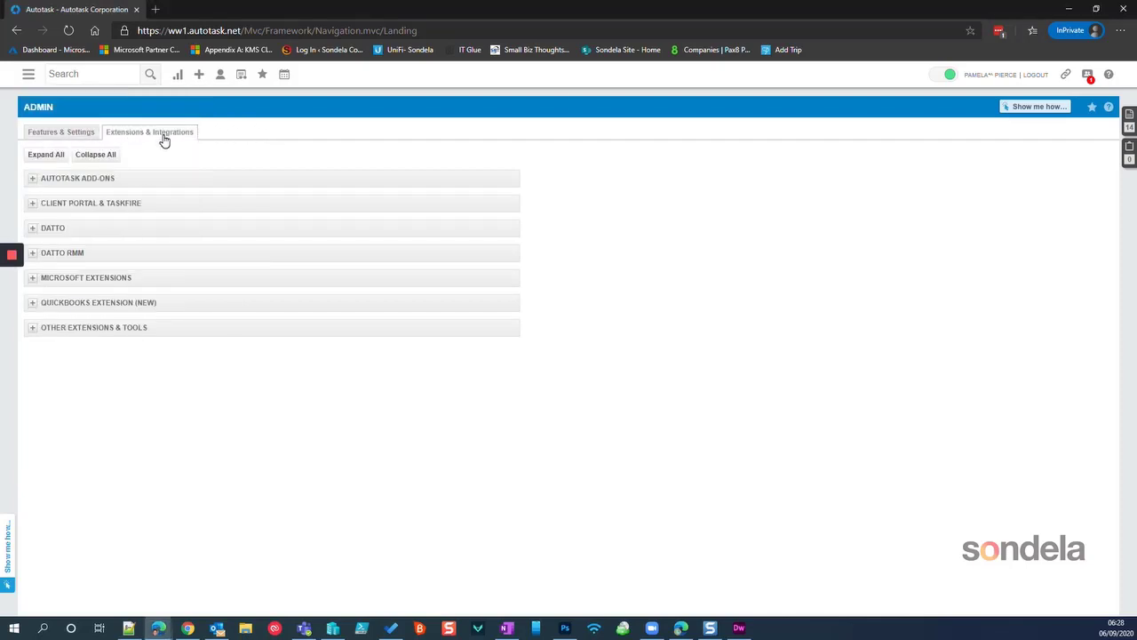
{"action": "left_click", "coordinate": [32, 181]}
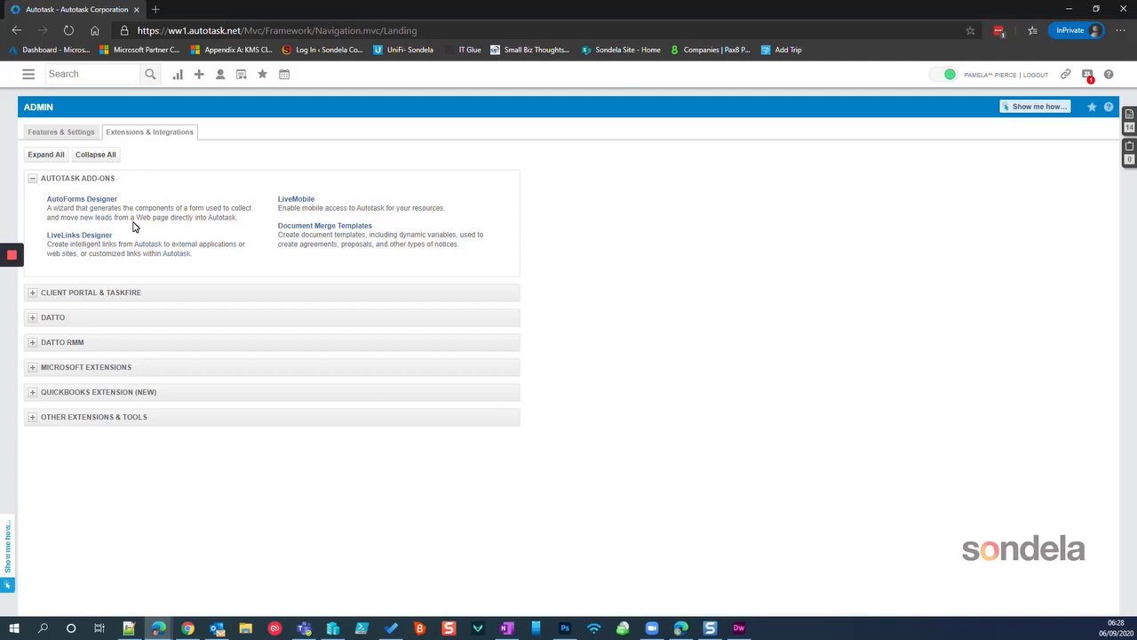
{"action": "left_click", "coordinate": [89, 203]}
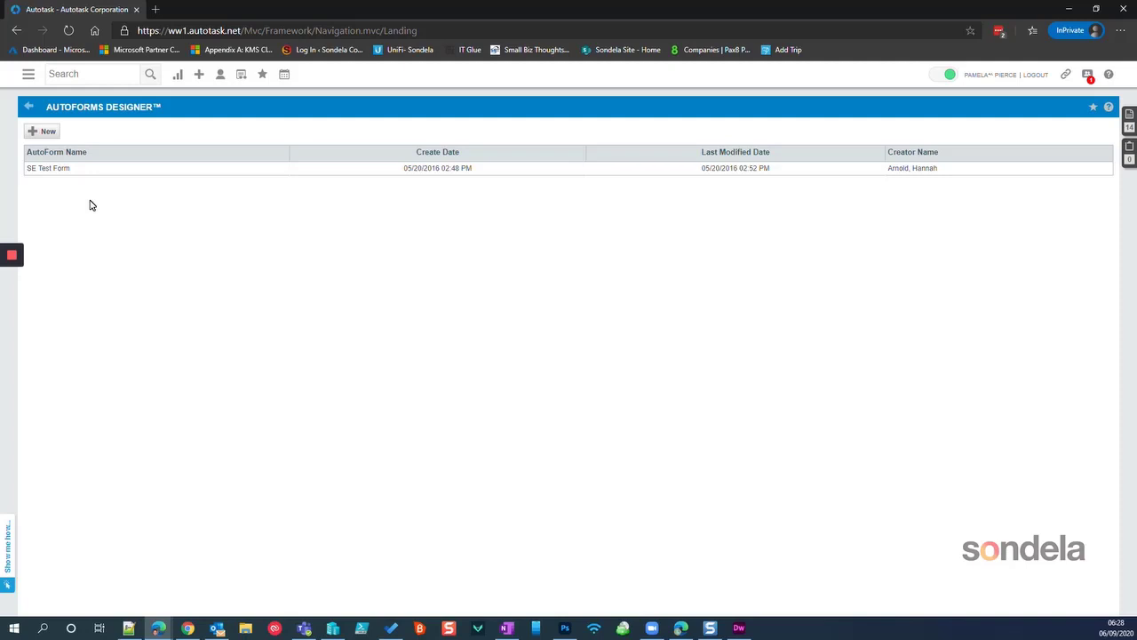
- Create a new AutoForm, centre its window, and name it 'Contact Us'
{"action": "left_click", "coordinate": [47, 132]}
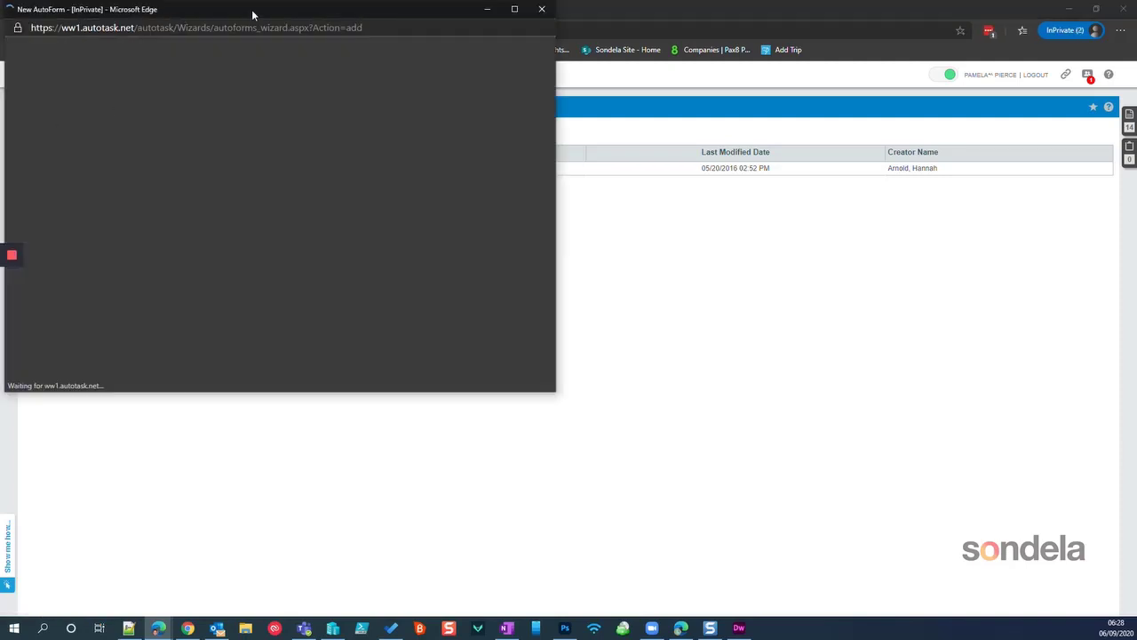
{"action": "left_click_drag", "start_coordinate": [251, 9], "coordinate": [441, 122]}
{"action": "left_click", "coordinate": [231, 238]}
{"action": "type", "text": "Contact"}
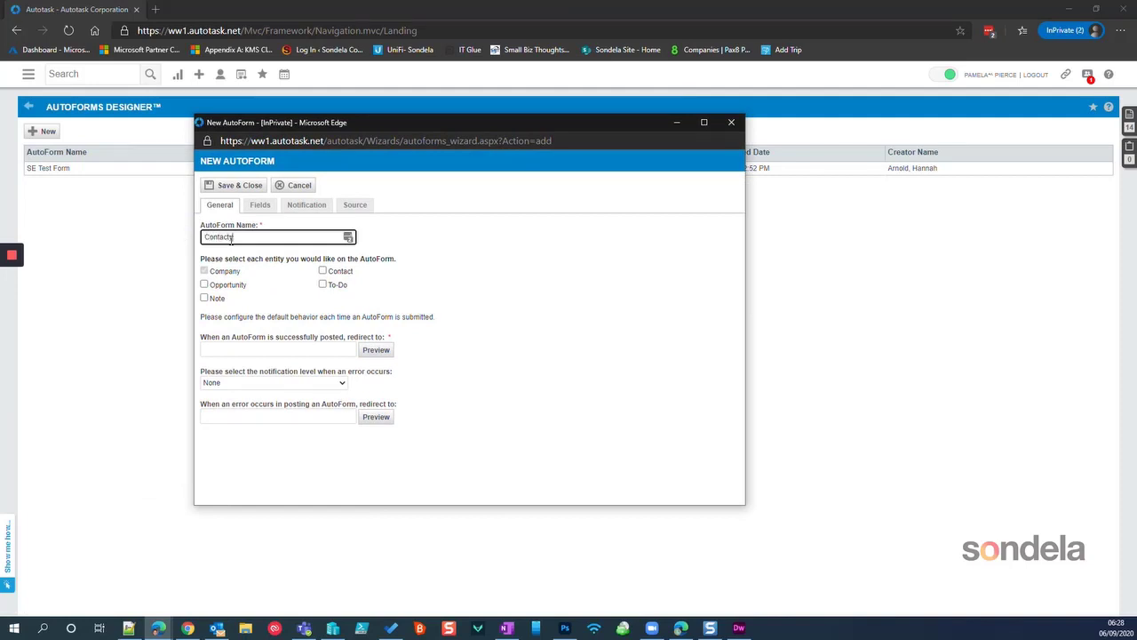
{"action": "type", "text": " Us"}
{"action": "key", "text": "Tab"}
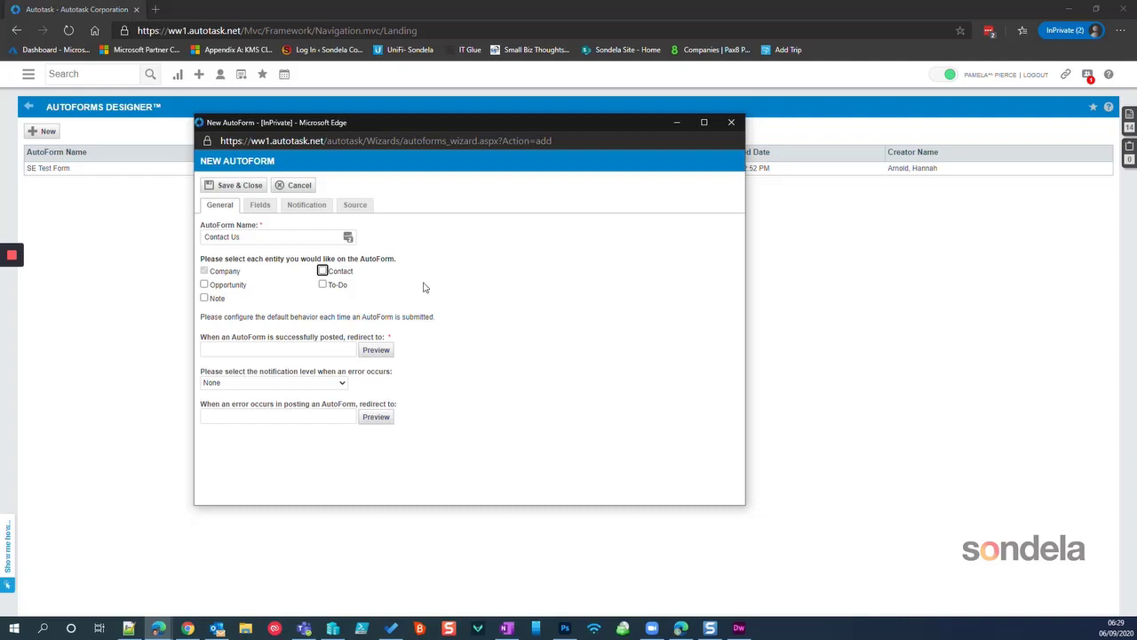
{"action": "left_click", "coordinate": [204, 284]}
{"action": "left_click", "coordinate": [335, 286]}
{"action": "left_click", "coordinate": [341, 273]}
{"action": "left_click", "coordinate": [204, 299]}
{"action": "left_click", "coordinate": [252, 347]}
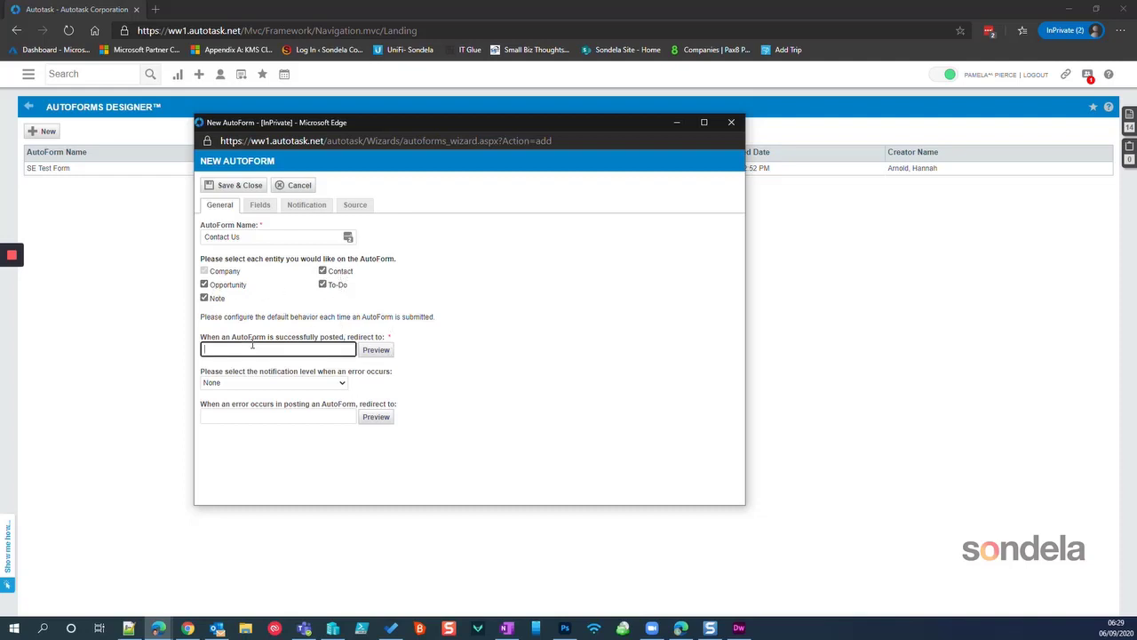
{"action": "type", "text": "http://www.sondelaconsulting.com"}
- On the Fields tab, relabel Company Name 'Please enter your company name' and Company Phone 'Phone Number'
{"action": "left_click", "coordinate": [260, 210]}
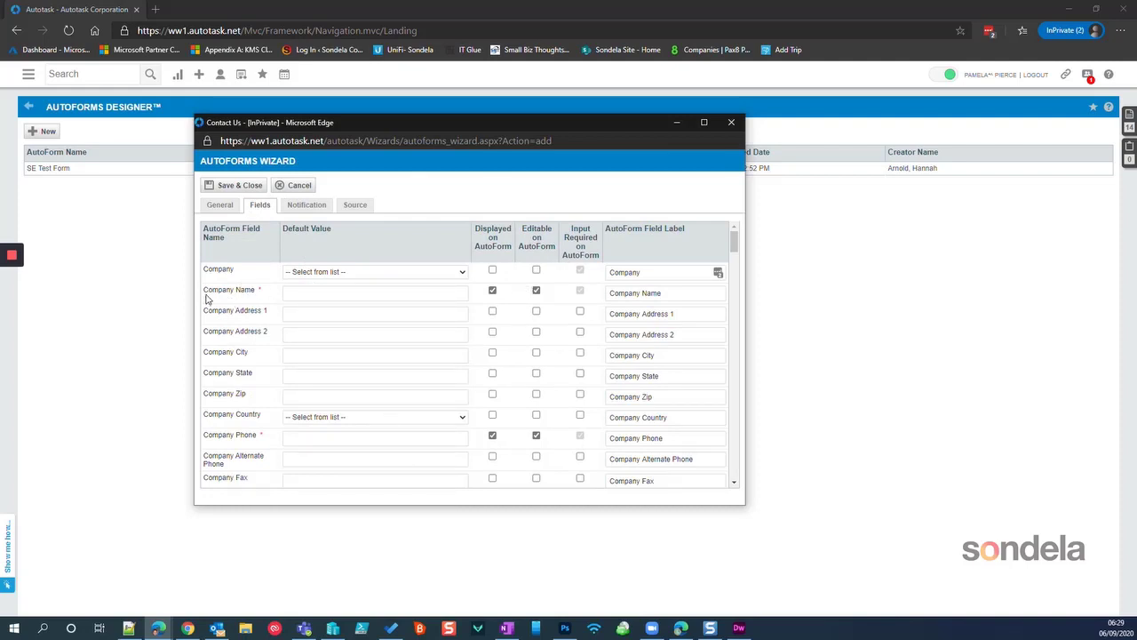
{"action": "left_click_drag", "start_coordinate": [204, 290], "coordinate": [310, 305]}
{"action": "left_click", "coordinate": [307, 293]}
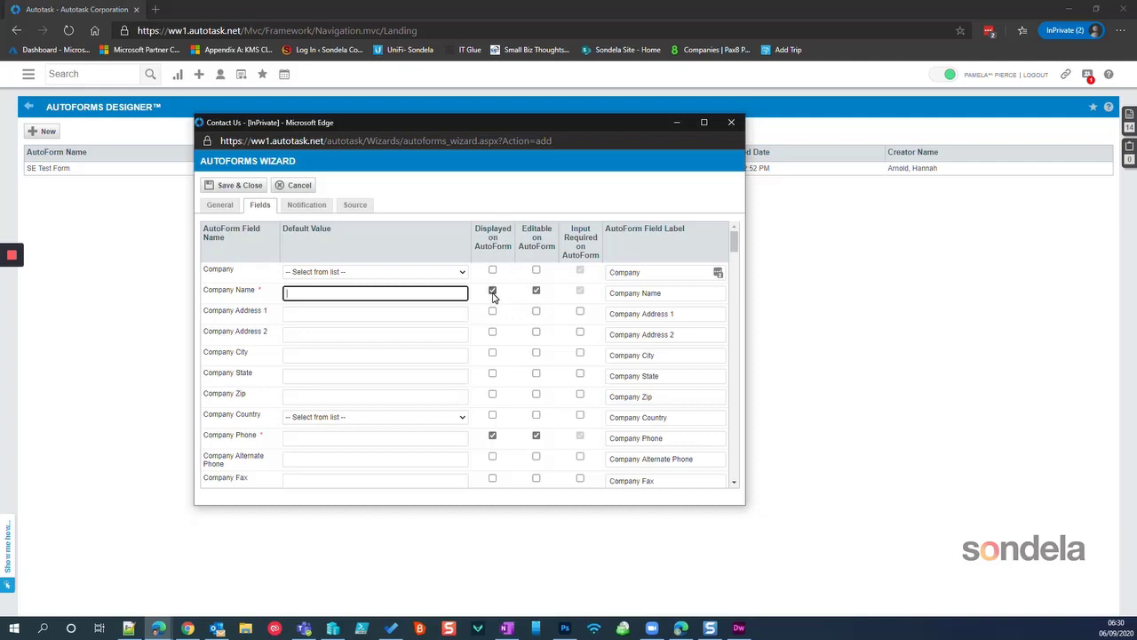
{"action": "left_click", "coordinate": [675, 296]}
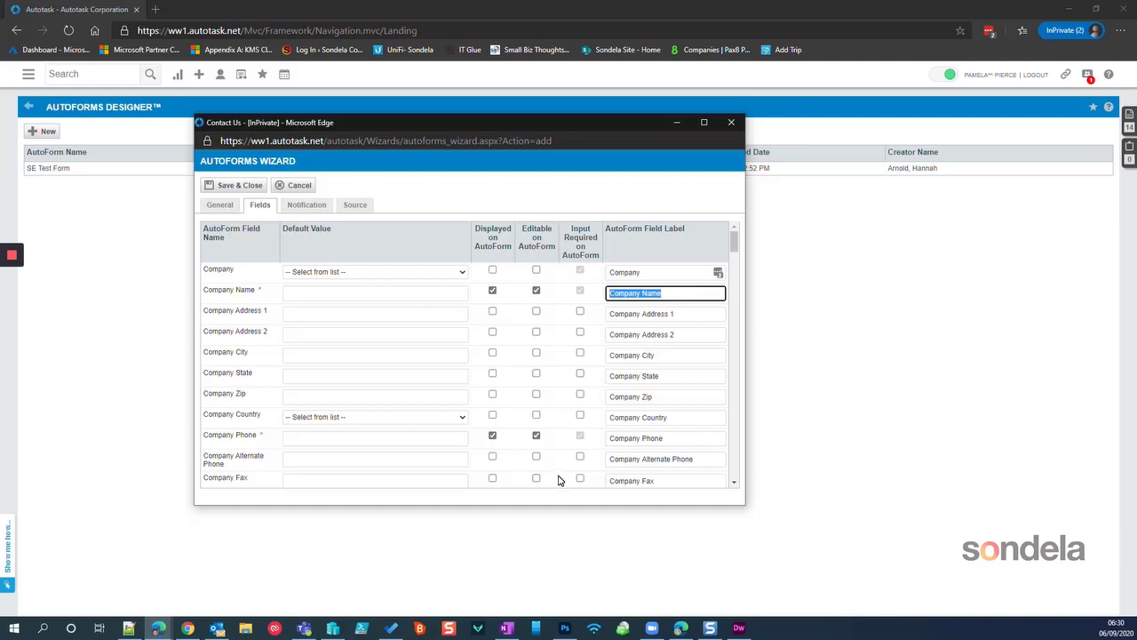
{"action": "type", "text": "Please enter your company name"}
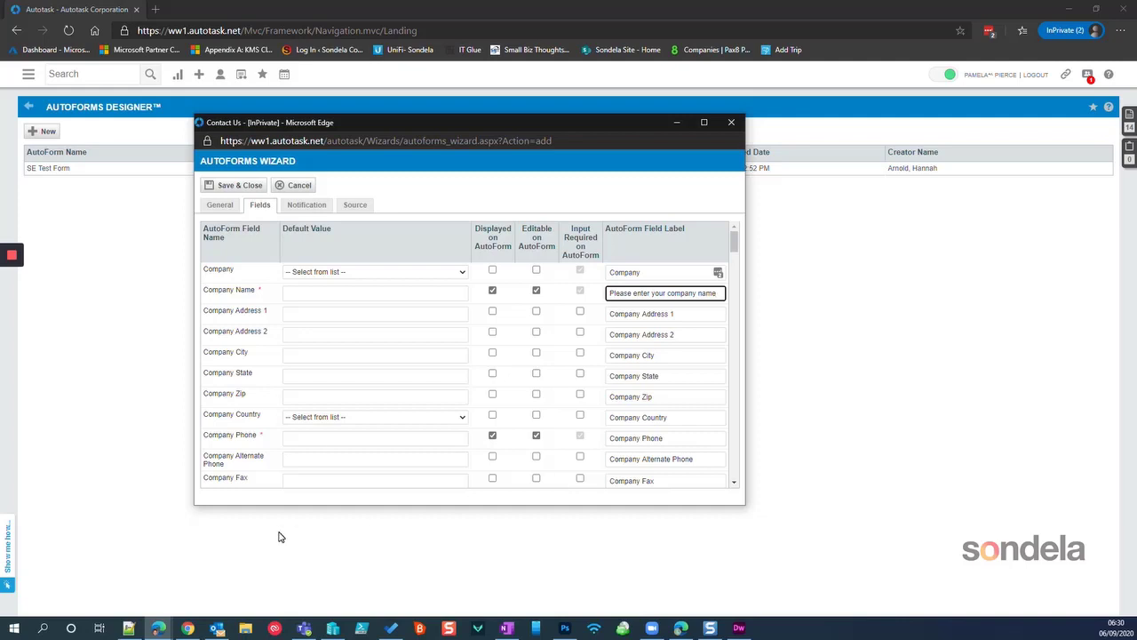
{"action": "triple_click", "coordinate": [689, 445]}
{"action": "type", "text": "Phone Number"}
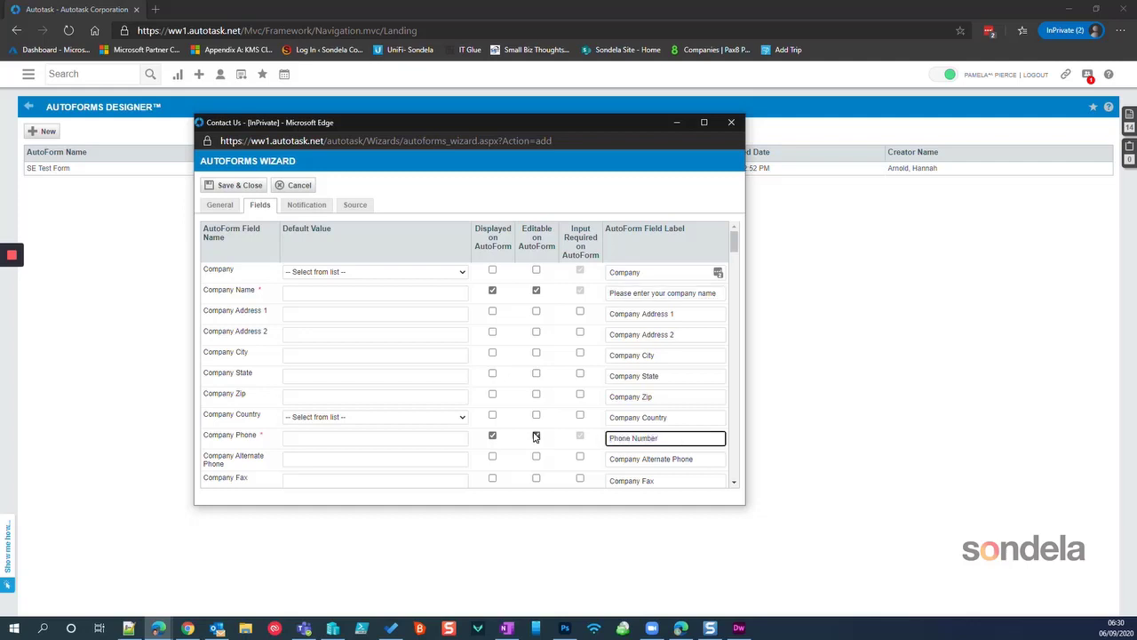
{"action": "scroll", "coordinate": [535, 437], "scroll_direction": "down", "scroll_amount": 4}
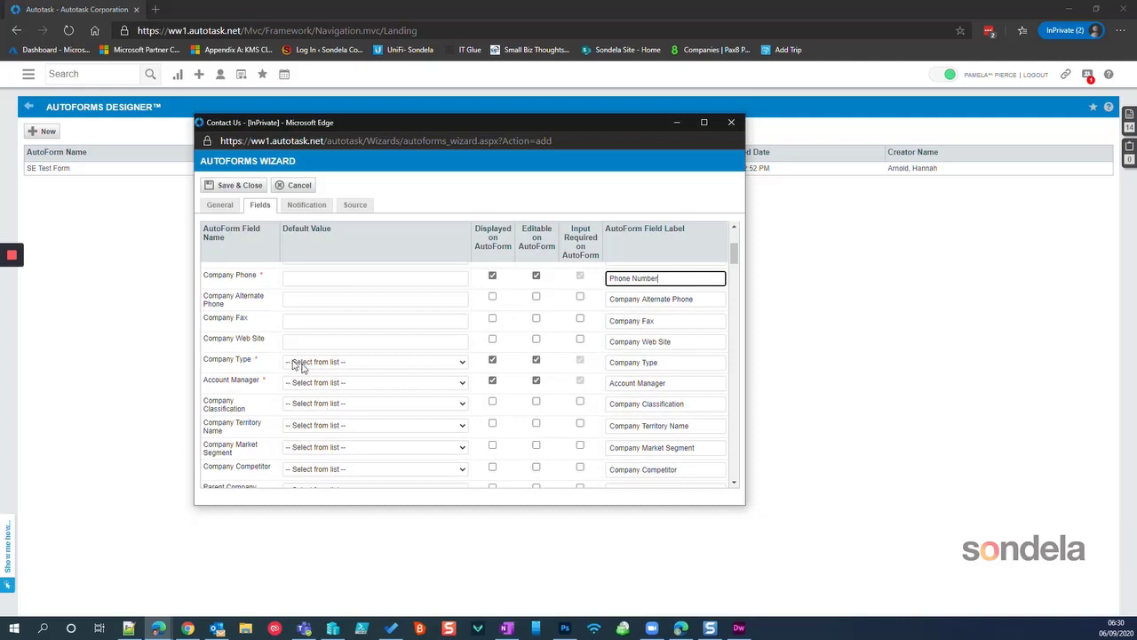
- Default Company Type to Lead and pick the account manager from the resource list
{"action": "left_click", "coordinate": [300, 364]}
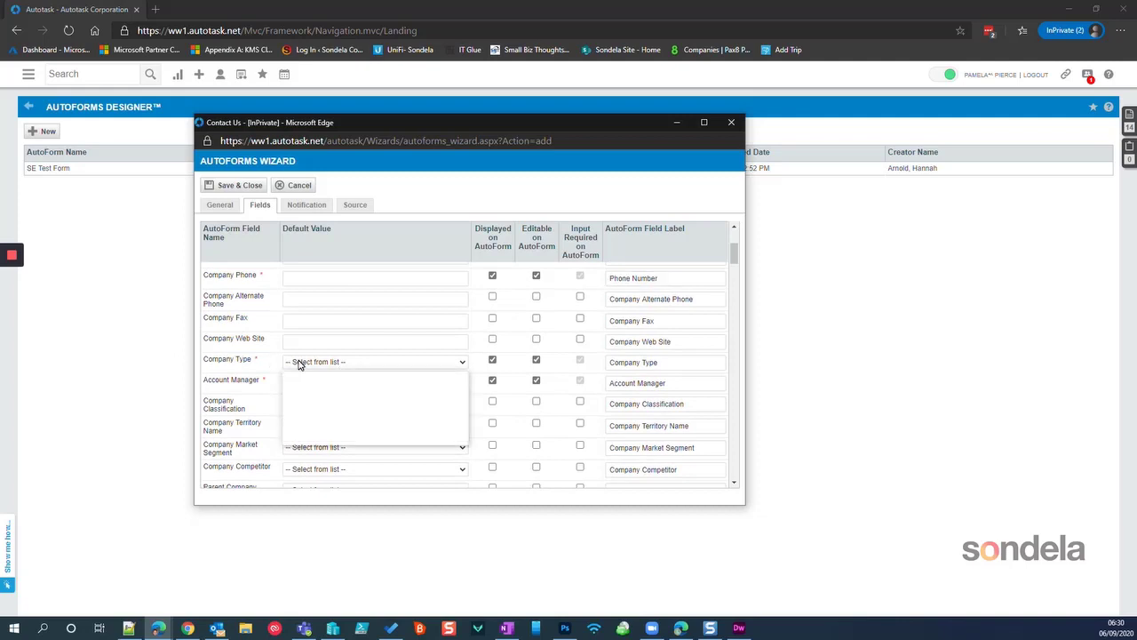
{"action": "left_click", "coordinate": [330, 397]}
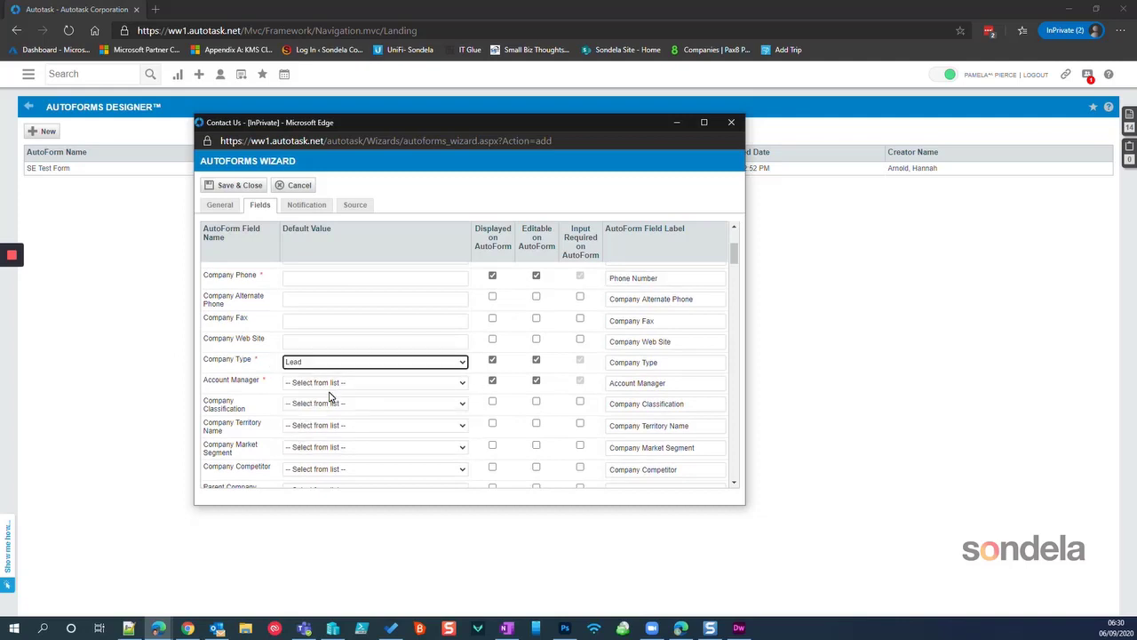
{"action": "left_click", "coordinate": [326, 384]}
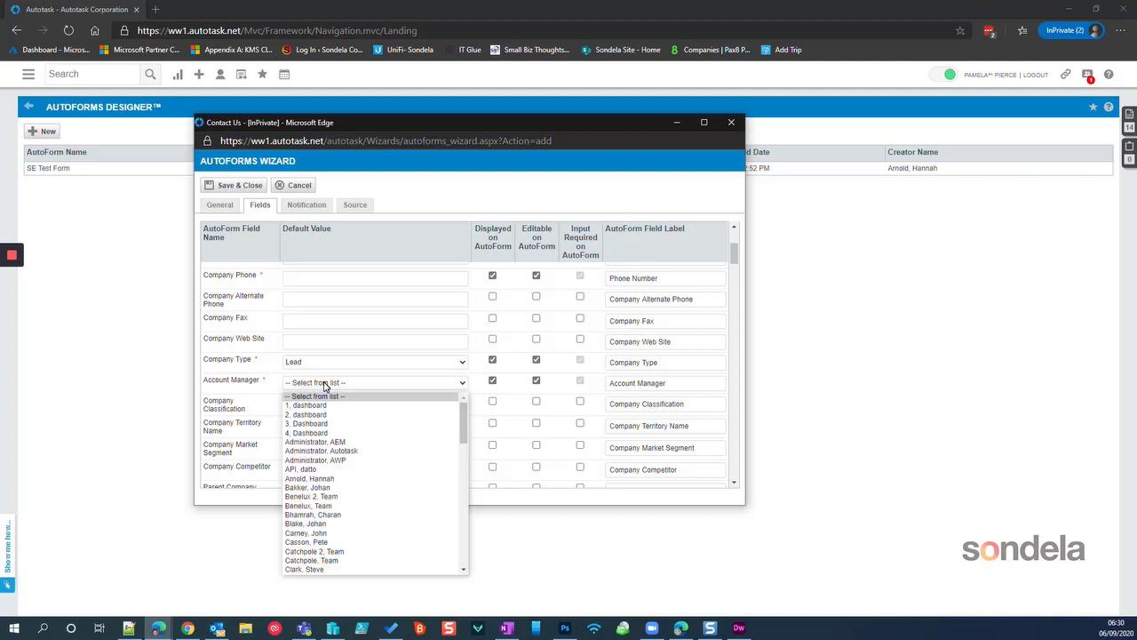
{"action": "scroll", "coordinate": [356, 524], "scroll_direction": "down", "scroll_amount": 10}
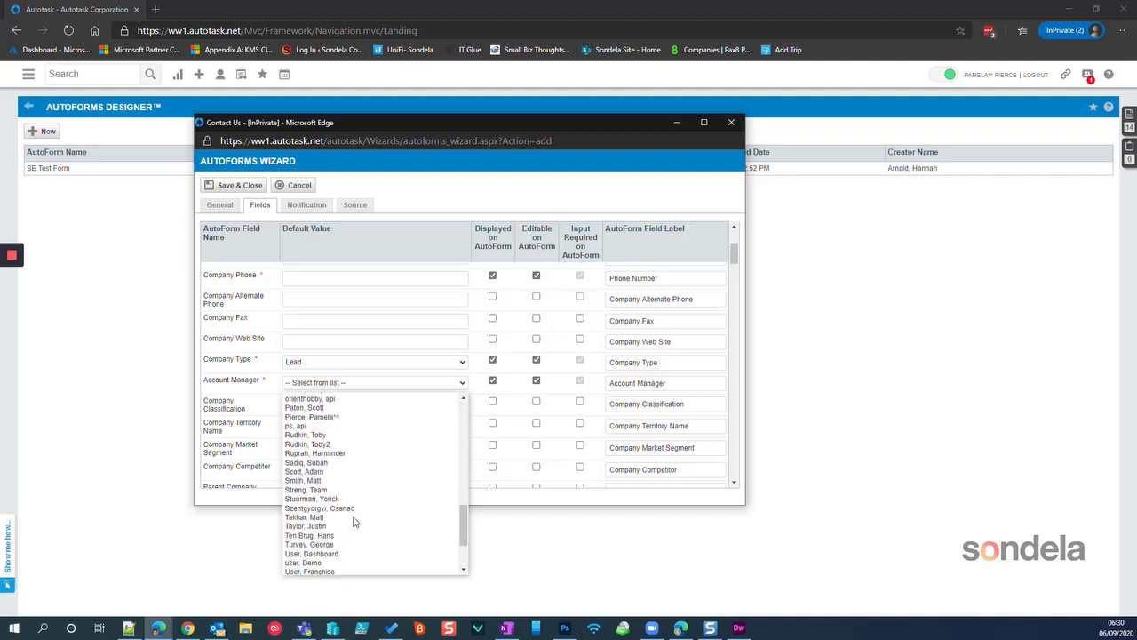
{"action": "type", "text": "pi"}
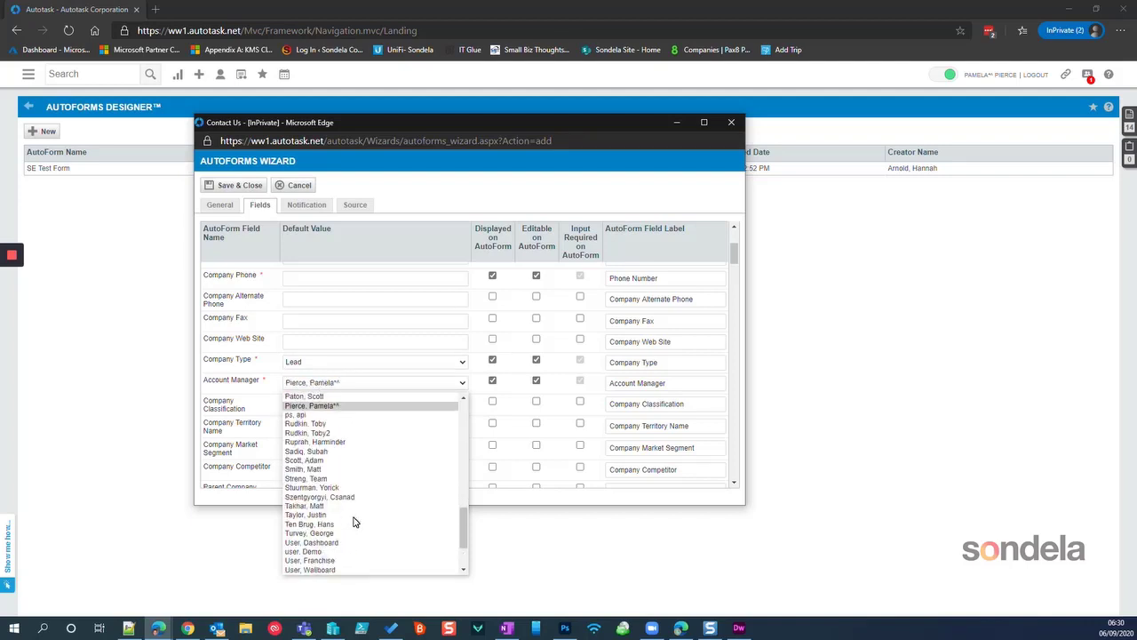
{"action": "key", "text": "Return"}
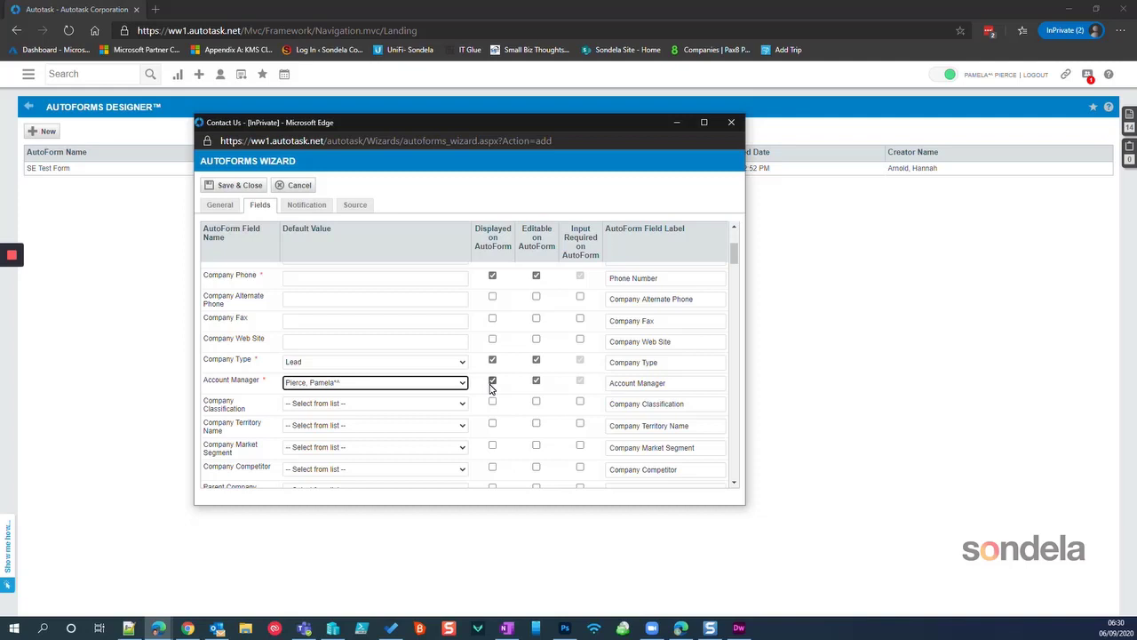
- Set the Company Account on STOP default value to NO
{"action": "scroll", "coordinate": [489, 388], "scroll_direction": "down", "scroll_amount": 2}
{"action": "scroll", "coordinate": [562, 388], "scroll_direction": "up", "scroll_amount": 1}
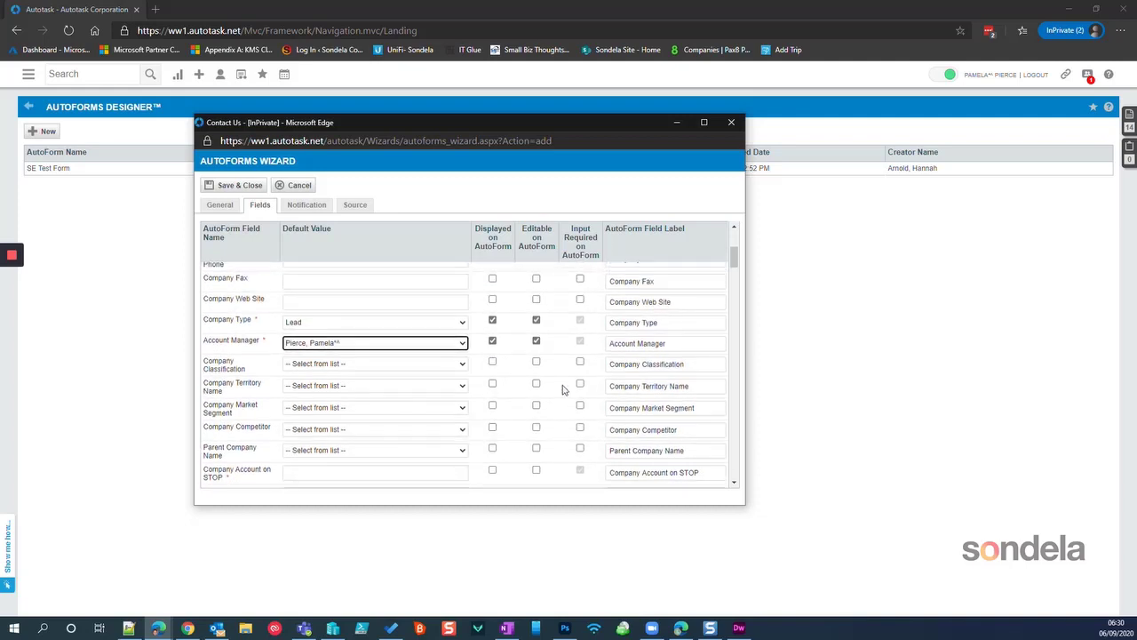
{"action": "scroll", "coordinate": [374, 404], "scroll_direction": "down", "scroll_amount": 3}
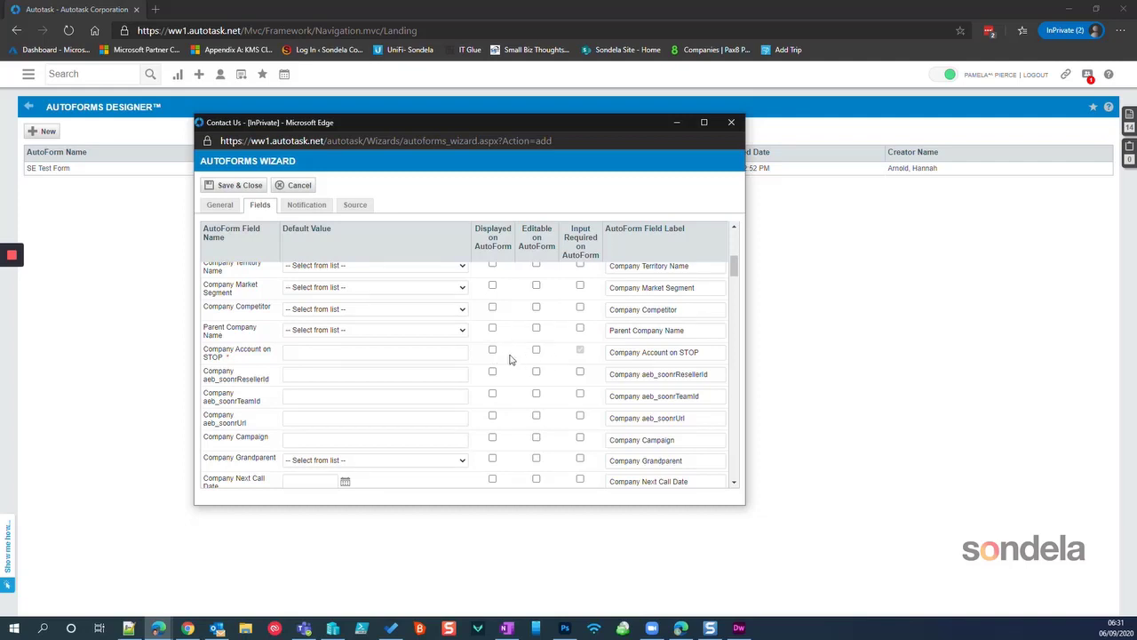
{"action": "left_click", "coordinate": [344, 354]}
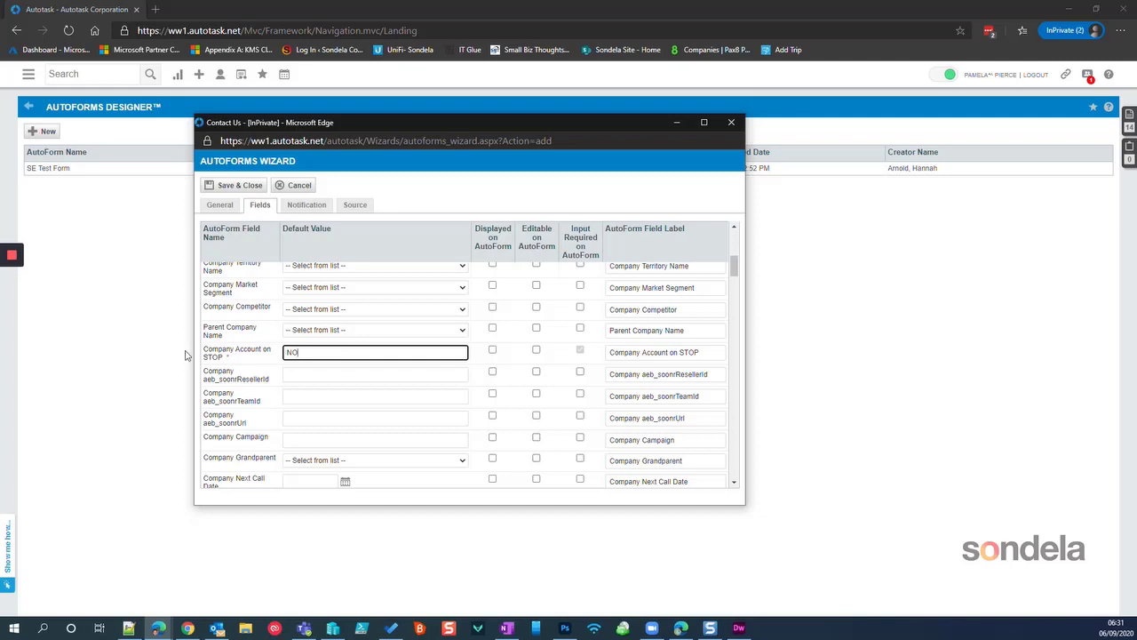
{"action": "left_click", "coordinate": [228, 359]}
{"action": "scroll", "coordinate": [345, 451], "scroll_direction": "down", "scroll_amount": 2}
{"action": "scroll", "coordinate": [345, 451], "scroll_direction": "down", "scroll_amount": 1}
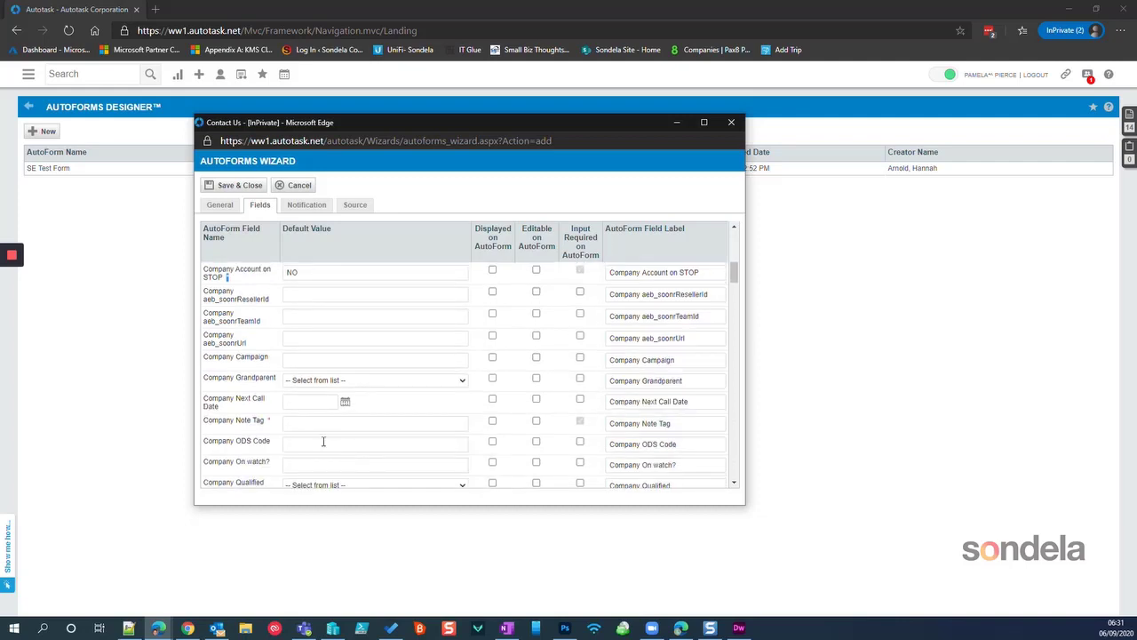
{"action": "left_click", "coordinate": [310, 422]}
{"action": "type", "text": "21"}
{"action": "scroll", "coordinate": [363, 426], "scroll_direction": "down", "scroll_amount": 3}
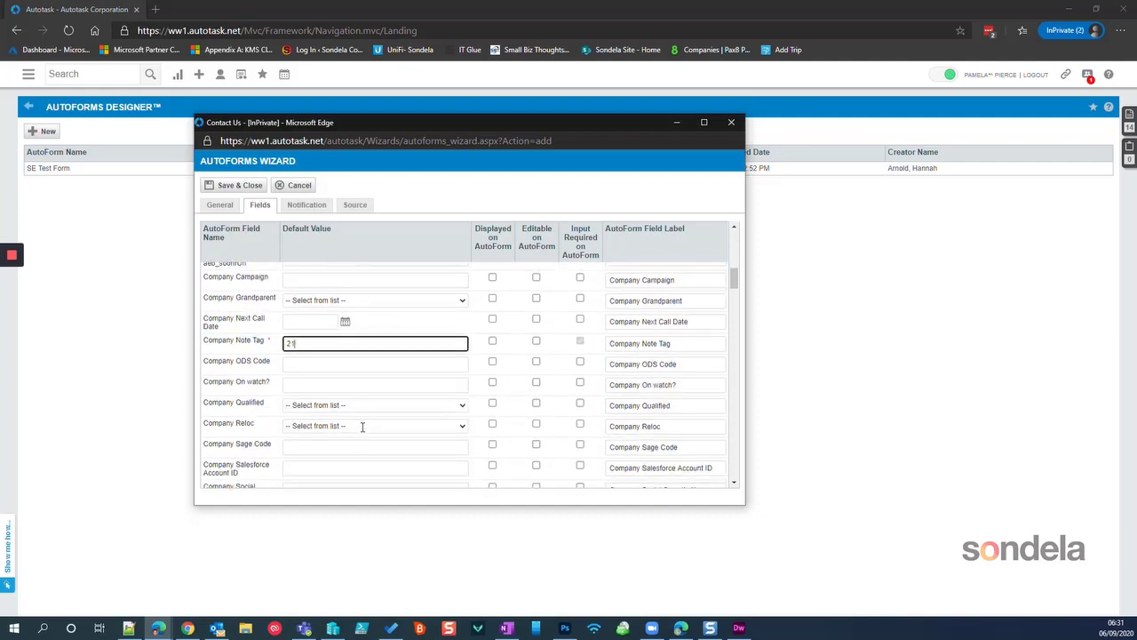
{"action": "scroll", "coordinate": [362, 432], "scroll_direction": "down", "scroll_amount": 1}
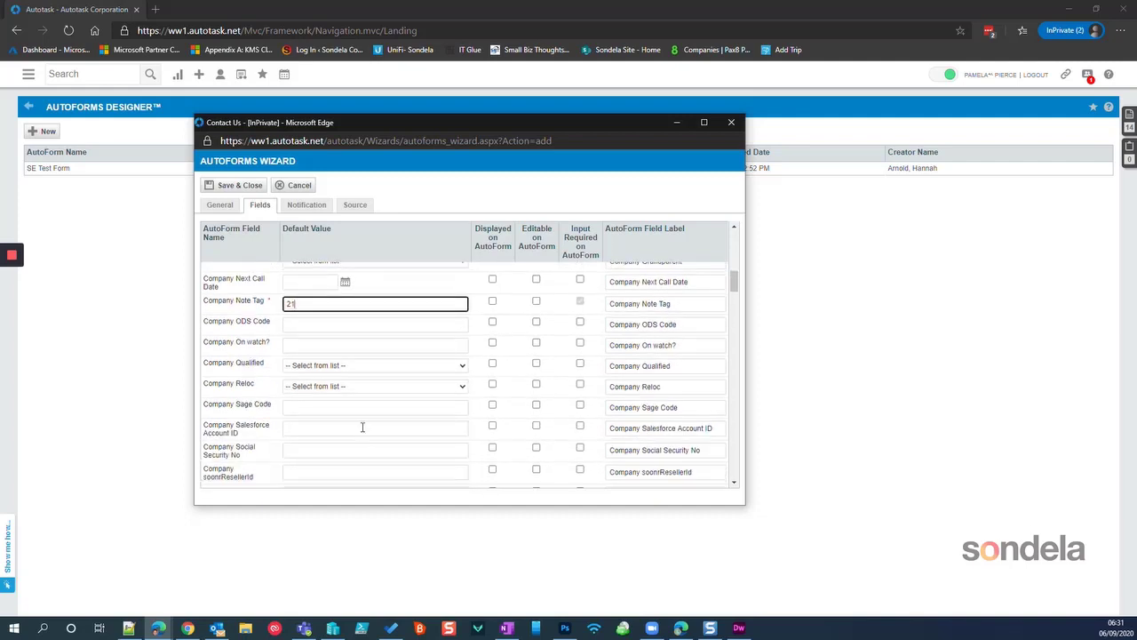
{"action": "scroll", "coordinate": [362, 427], "scroll_direction": "down", "scroll_amount": 5}
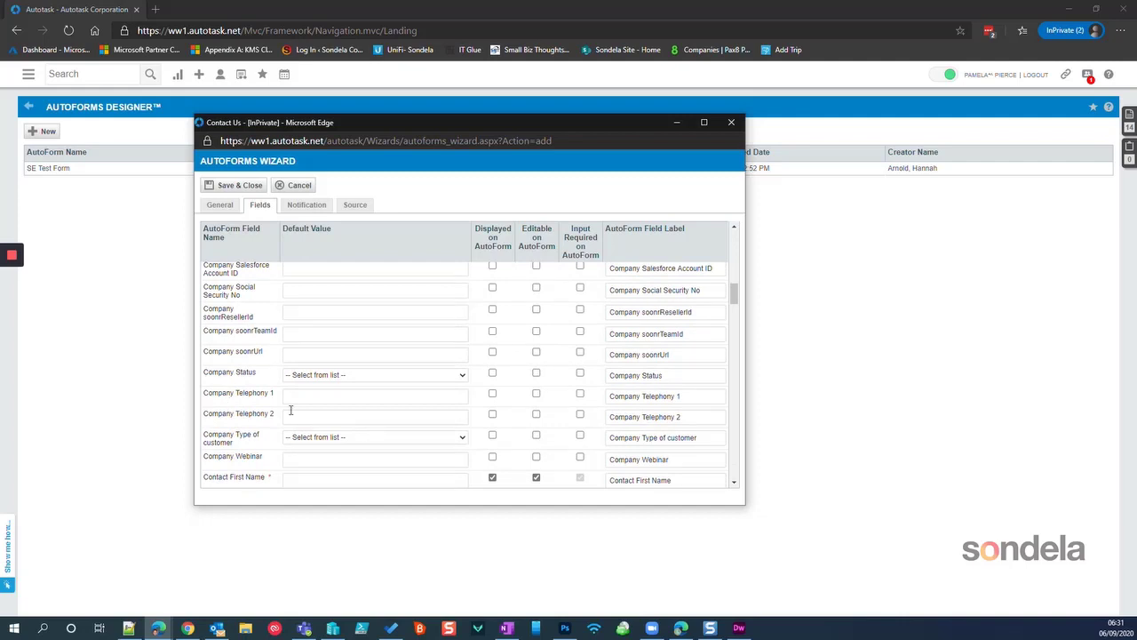
{"action": "scroll", "coordinate": [353, 414], "scroll_direction": "up", "scroll_amount": 5}
{"action": "scroll", "coordinate": [353, 414], "scroll_direction": "up", "scroll_amount": 10}
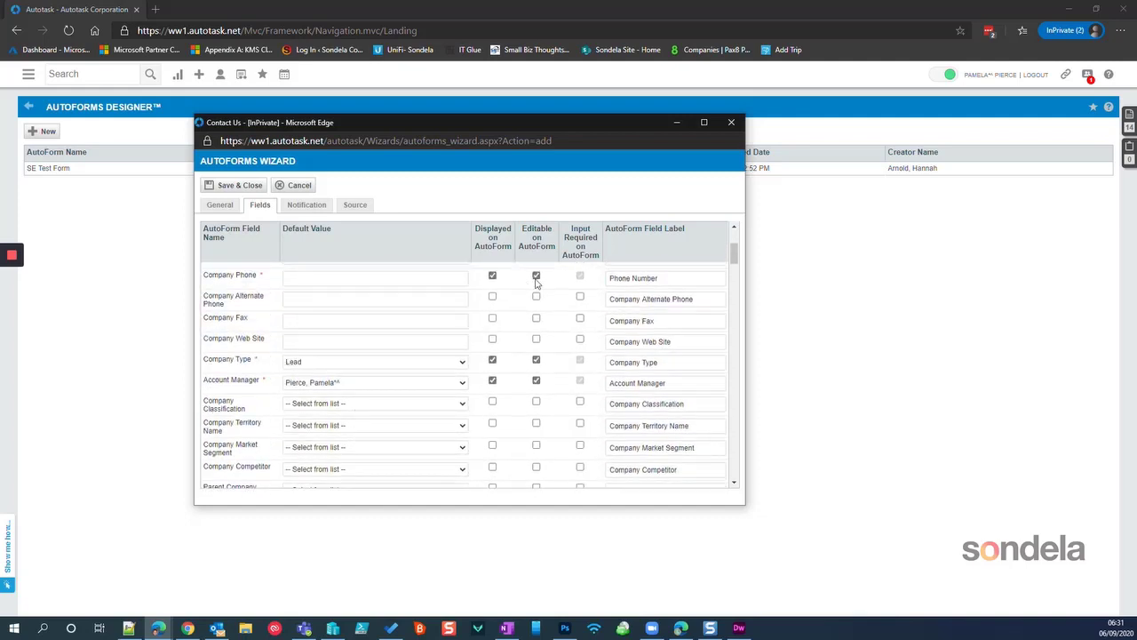
{"action": "scroll", "coordinate": [345, 374], "scroll_direction": "down", "scroll_amount": 3}
{"action": "scroll", "coordinate": [346, 374], "scroll_direction": "down", "scroll_amount": 6}
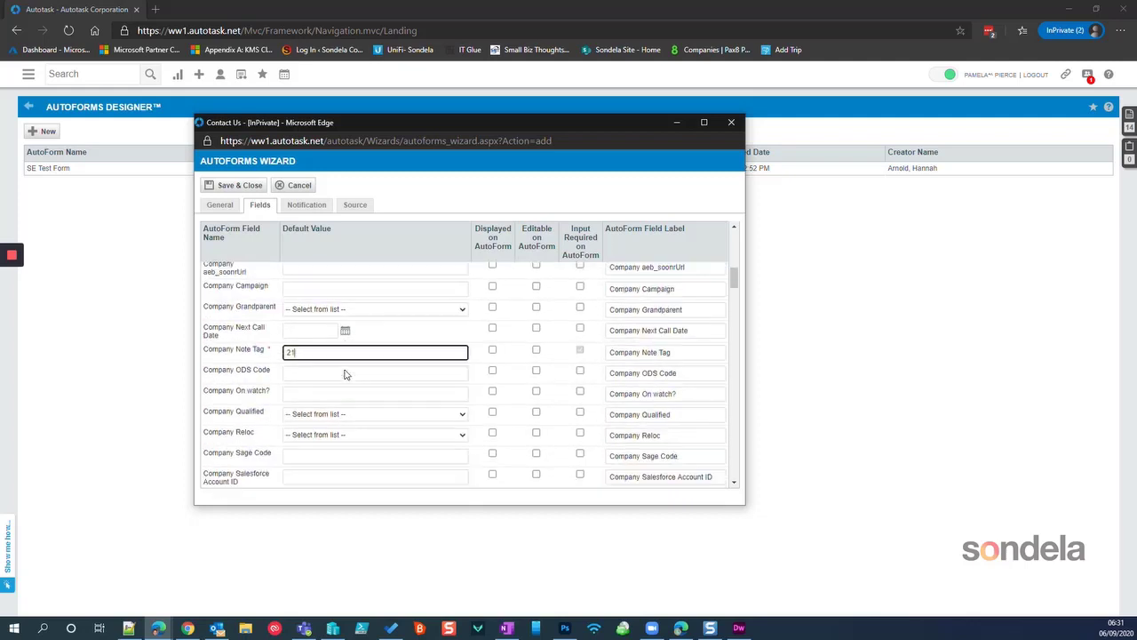
{"action": "scroll", "coordinate": [345, 374], "scroll_direction": "down", "scroll_amount": 1}
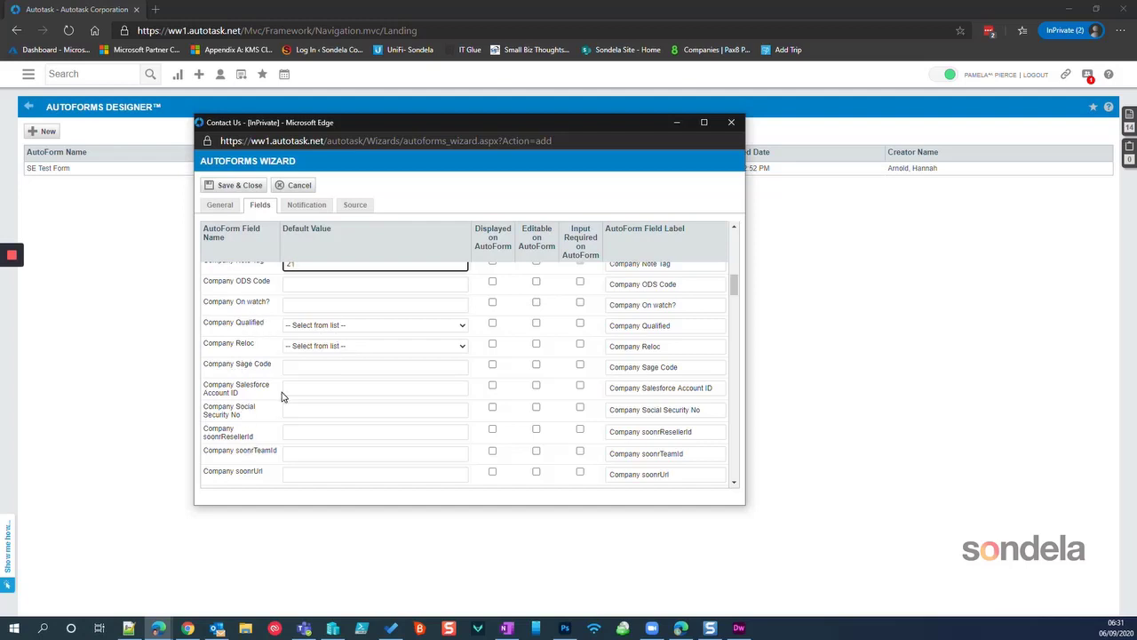
{"action": "scroll", "coordinate": [282, 397], "scroll_direction": "down", "scroll_amount": 1}
{"action": "scroll", "coordinate": [283, 398], "scroll_direction": "down", "scroll_amount": 1}
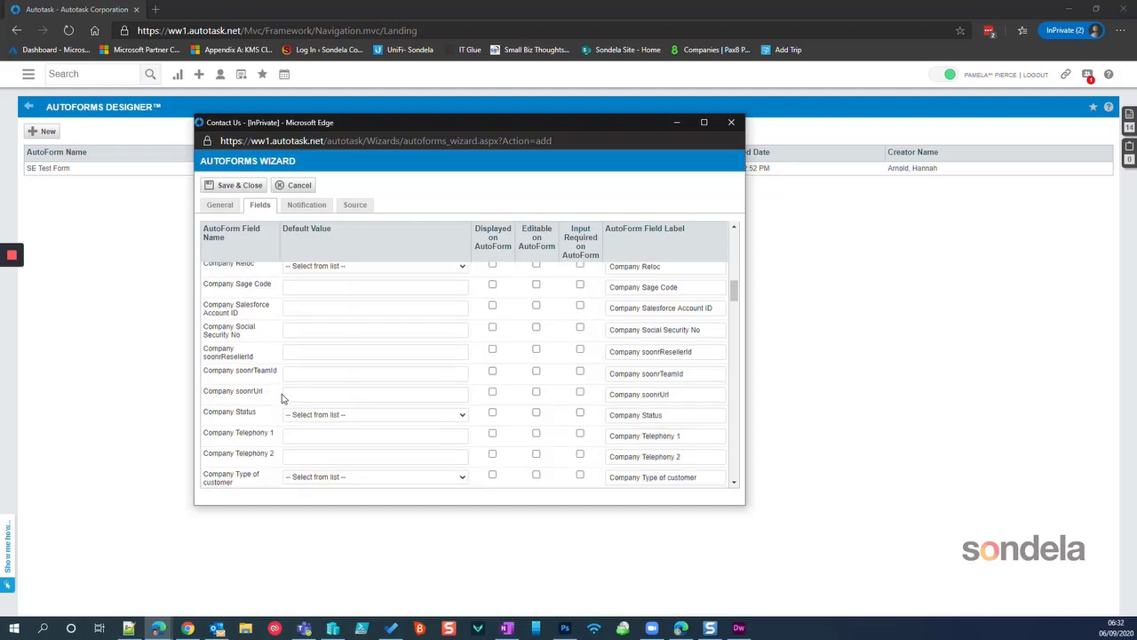
{"action": "scroll", "coordinate": [282, 398], "scroll_direction": "down", "scroll_amount": 1}
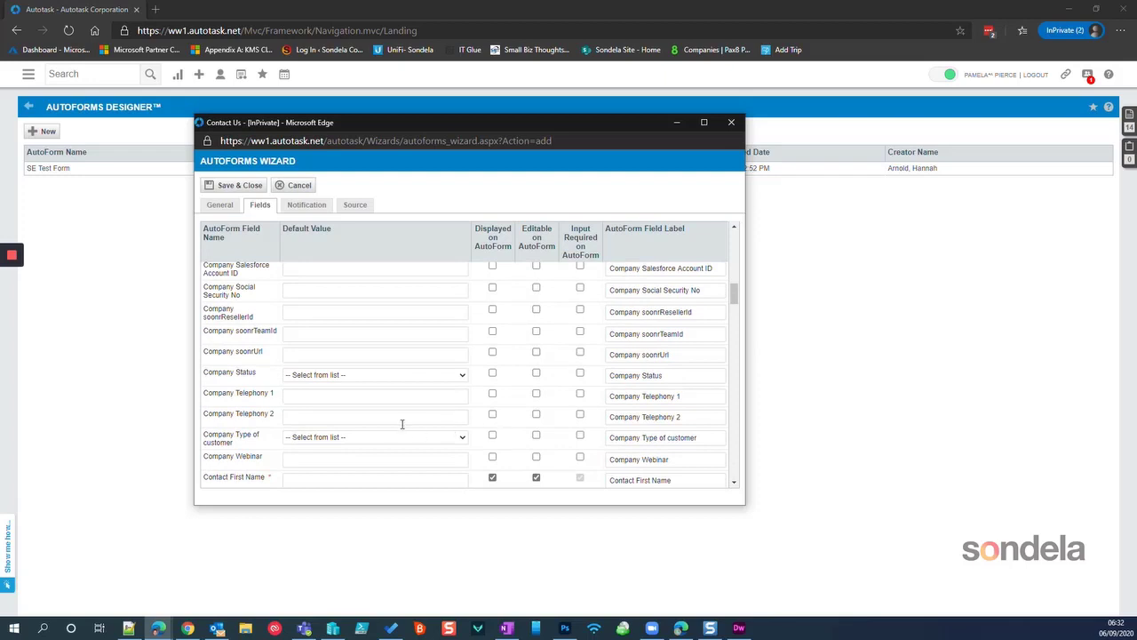
{"action": "left_click", "coordinate": [364, 376]}
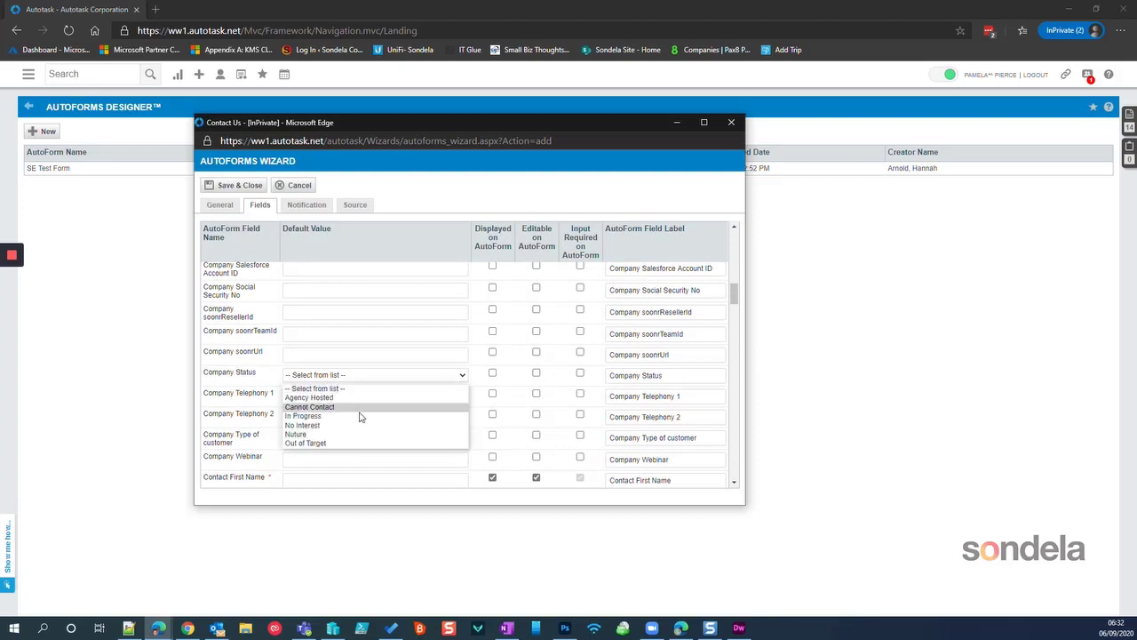
{"action": "left_click", "coordinate": [327, 358]}
- Replace the 'Contact First Name' and 'Contact Last Name' labels with 'First Name' and 'Last Name'
{"action": "scroll", "coordinate": [328, 359], "scroll_direction": "down", "scroll_amount": 1}
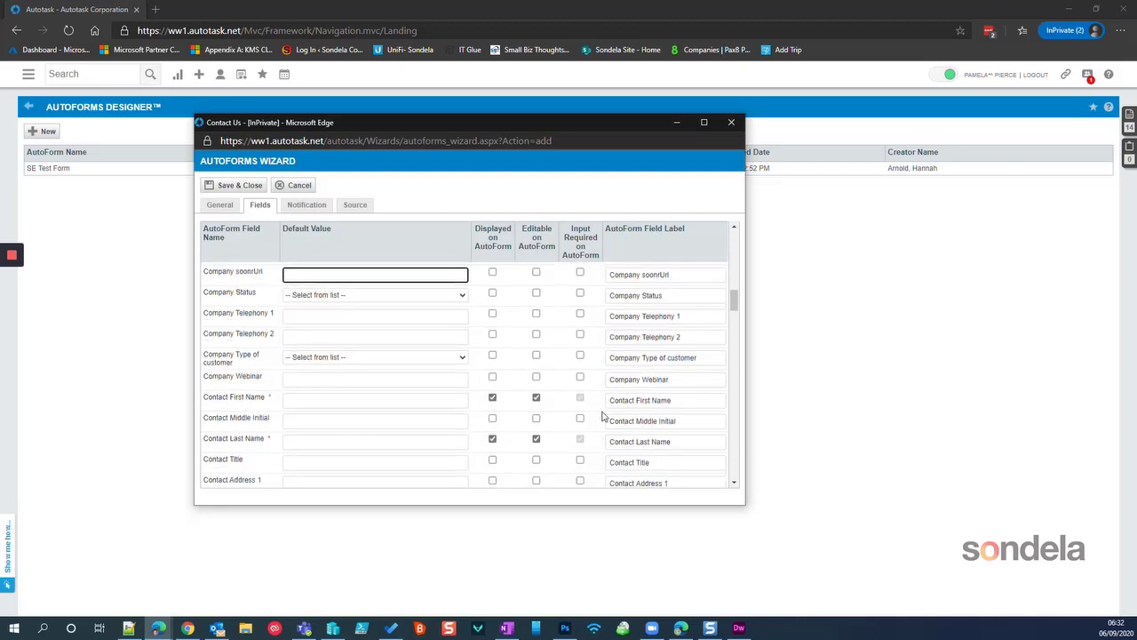
{"action": "left_click", "coordinate": [701, 400]}
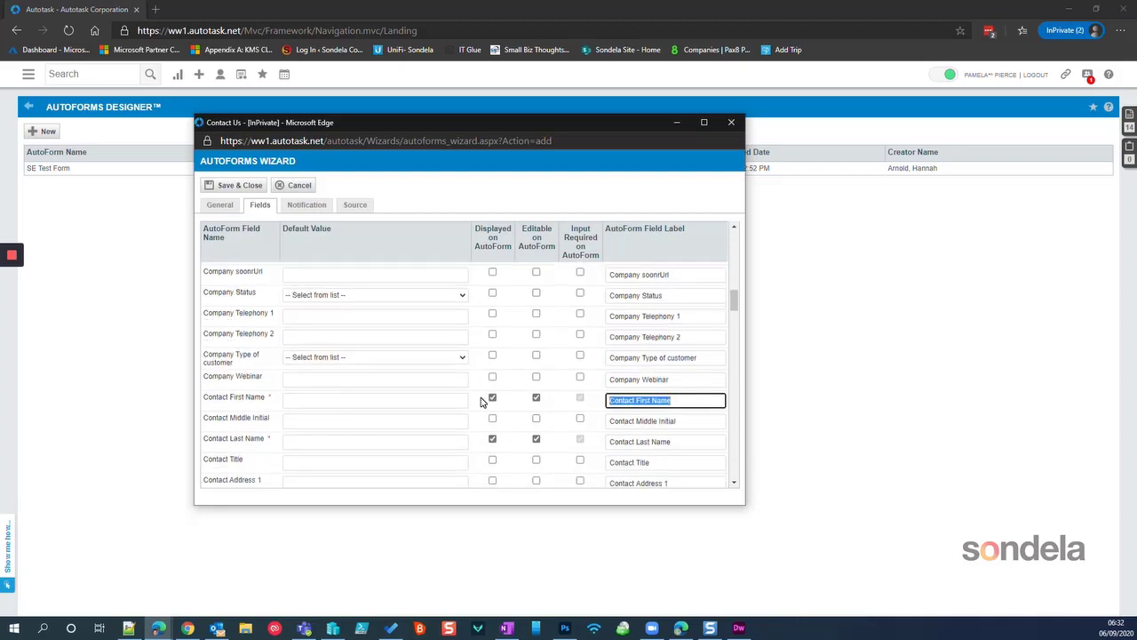
{"action": "type", "text": "First Name"}
{"action": "key", "text": "Tab"}
{"action": "key", "text": "Tab"}
{"action": "key", "text": "Tab"}
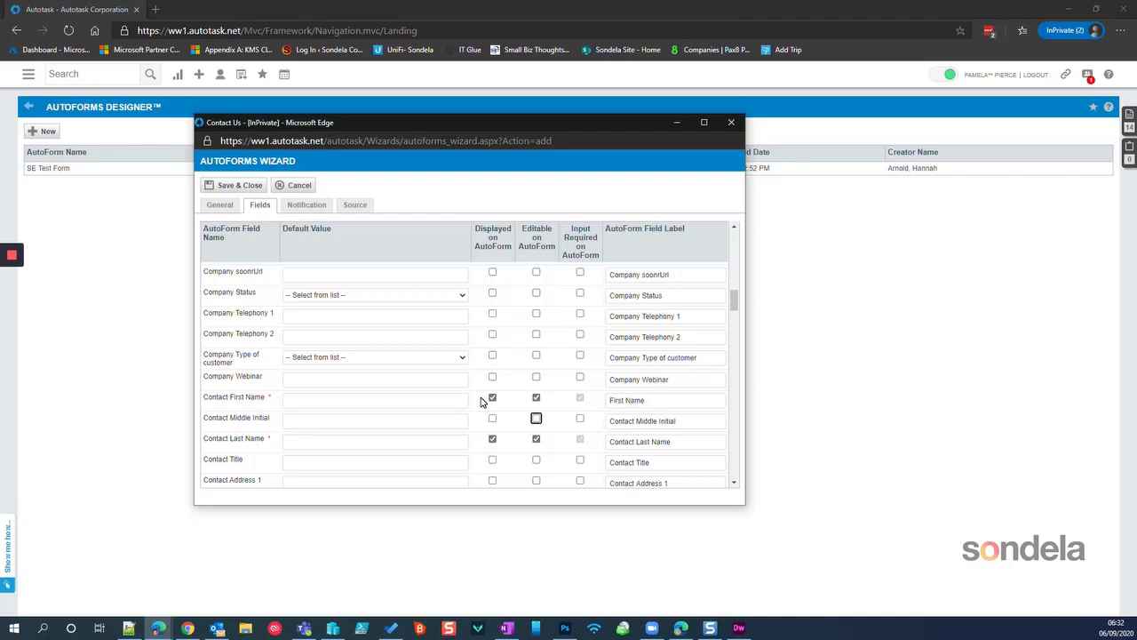
{"action": "left_click", "coordinate": [691, 442]}
{"action": "type", "text": "Last Name"}
{"action": "key", "text": "Tab"}
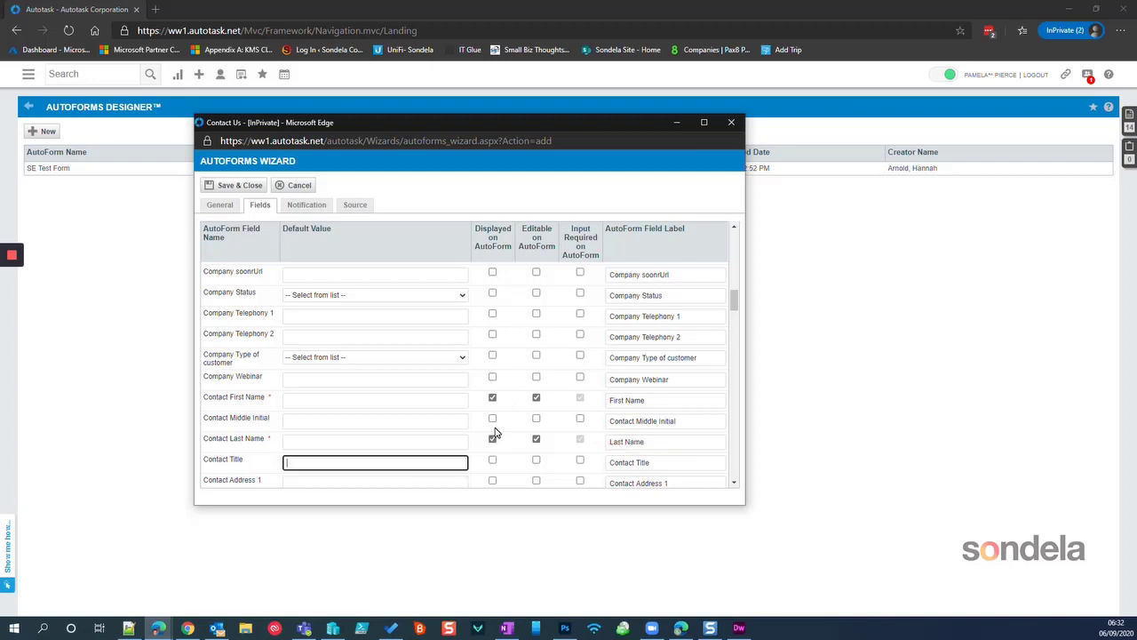
{"action": "scroll", "coordinate": [474, 457], "scroll_direction": "down", "scroll_amount": 5}
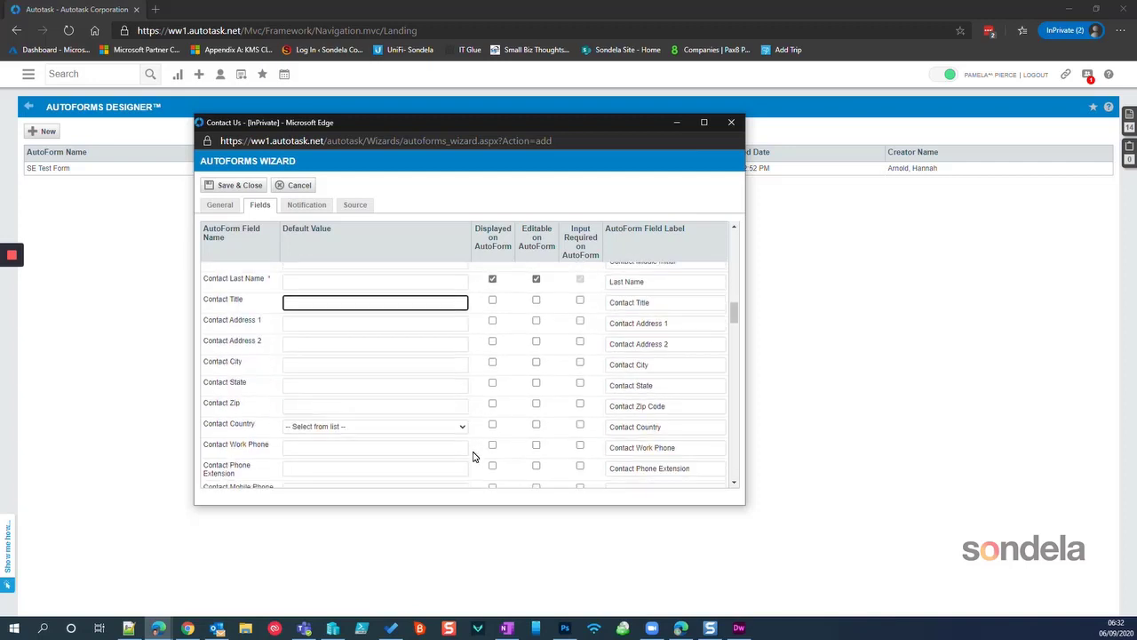
{"action": "scroll", "coordinate": [474, 457], "scroll_direction": "down", "scroll_amount": 5}
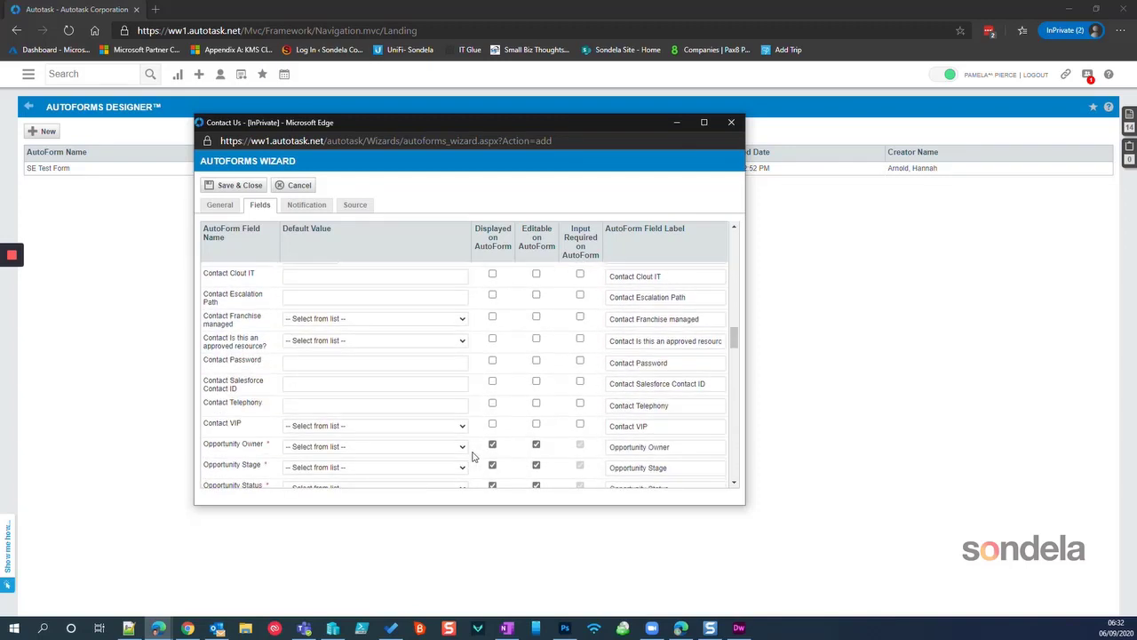
{"action": "scroll", "coordinate": [471, 456], "scroll_direction": "down", "scroll_amount": 1}
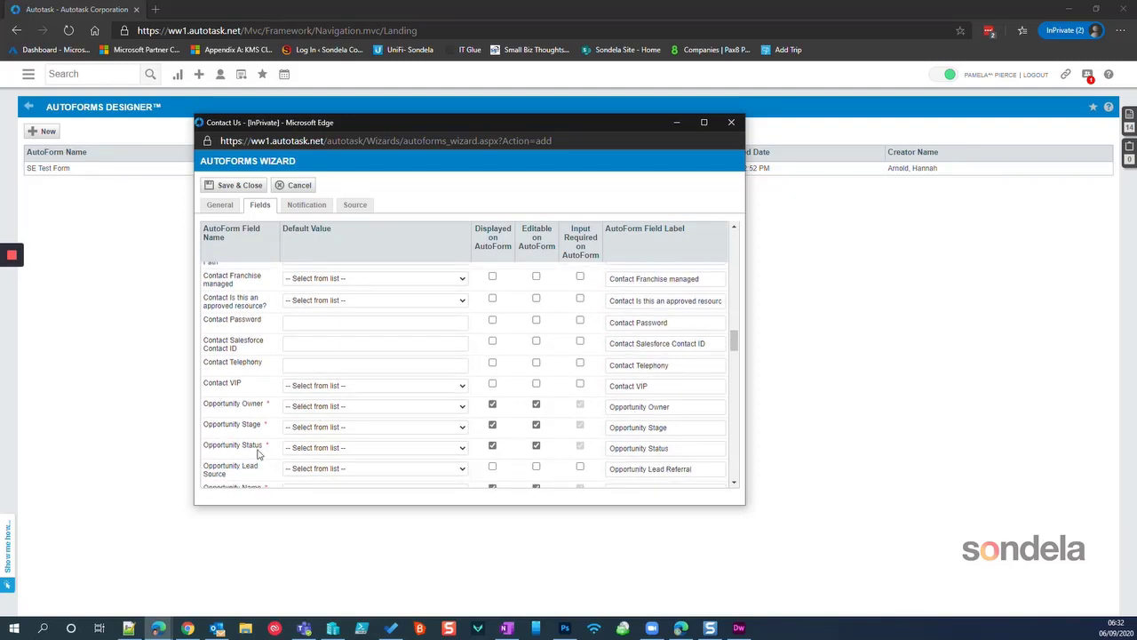
{"action": "scroll", "coordinate": [267, 439], "scroll_direction": "up", "scroll_amount": 1}
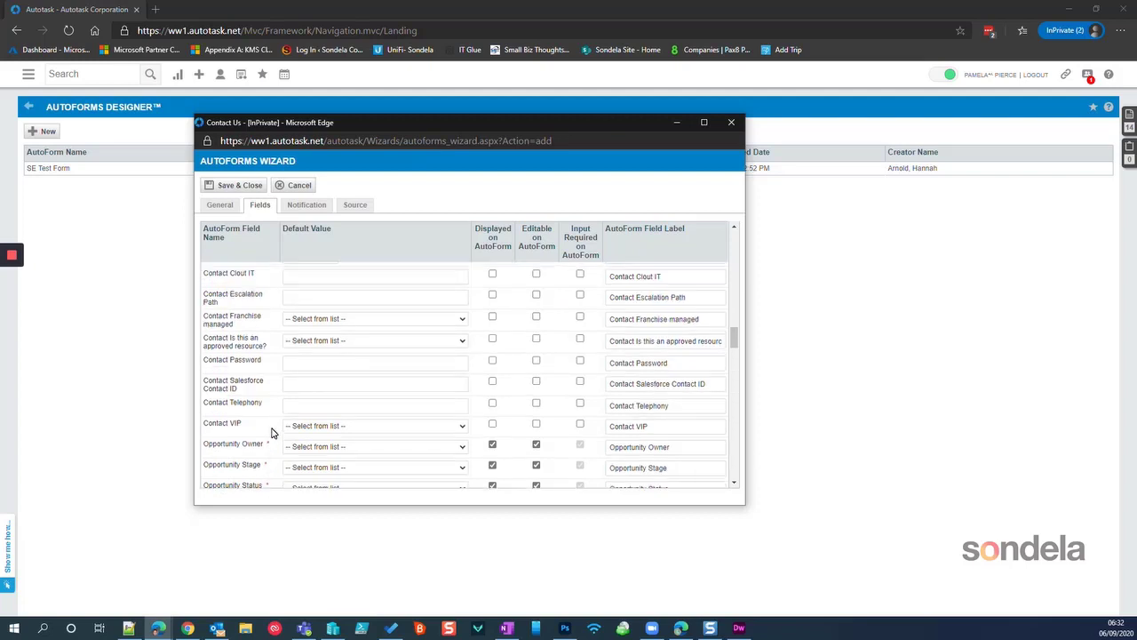
{"action": "scroll", "coordinate": [271, 433], "scroll_direction": "down", "scroll_amount": 1}
- Default Opportunity Owner to a chosen resource, Stage to New Lead, Status to Active;0, and hide all three
{"action": "left_click", "coordinate": [346, 406]}
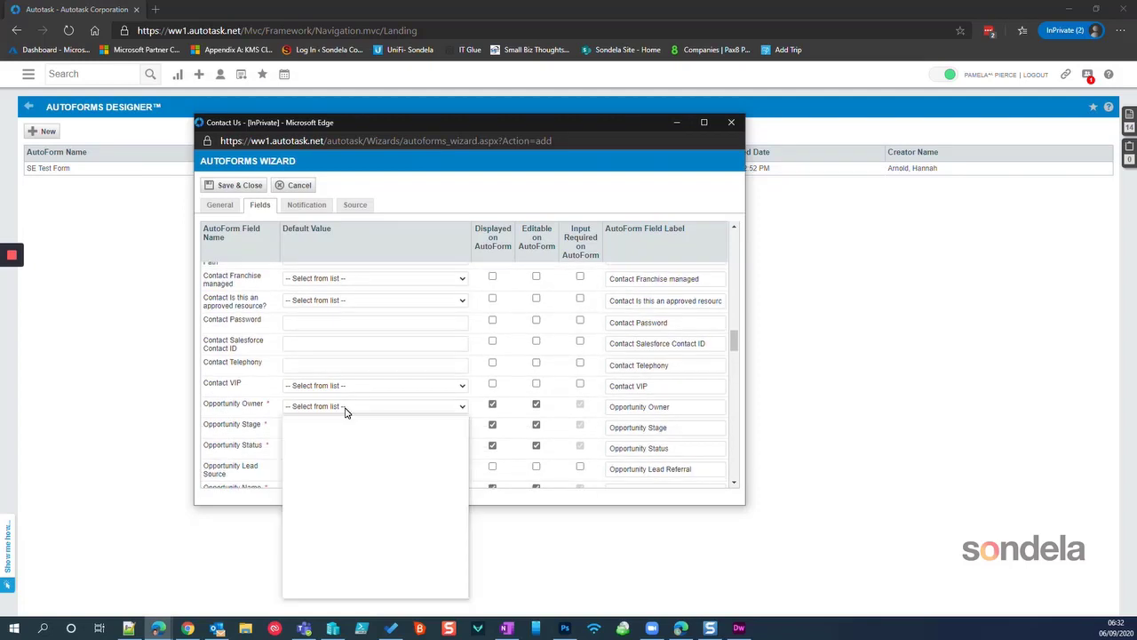
{"action": "type", "text": "pi"}
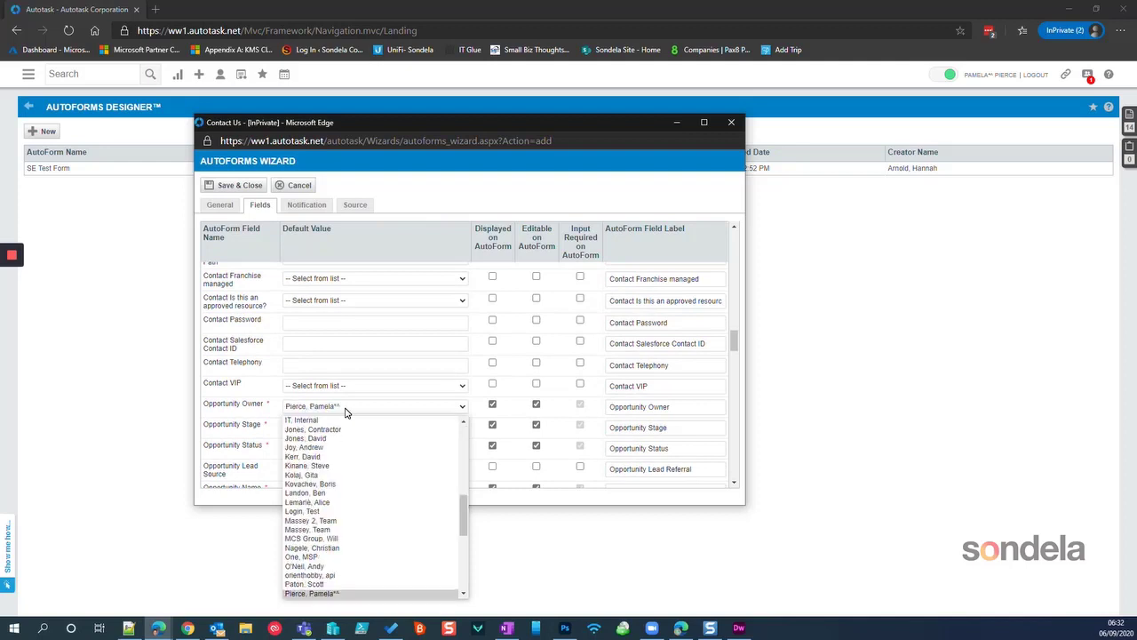
{"action": "key", "text": "Return"}
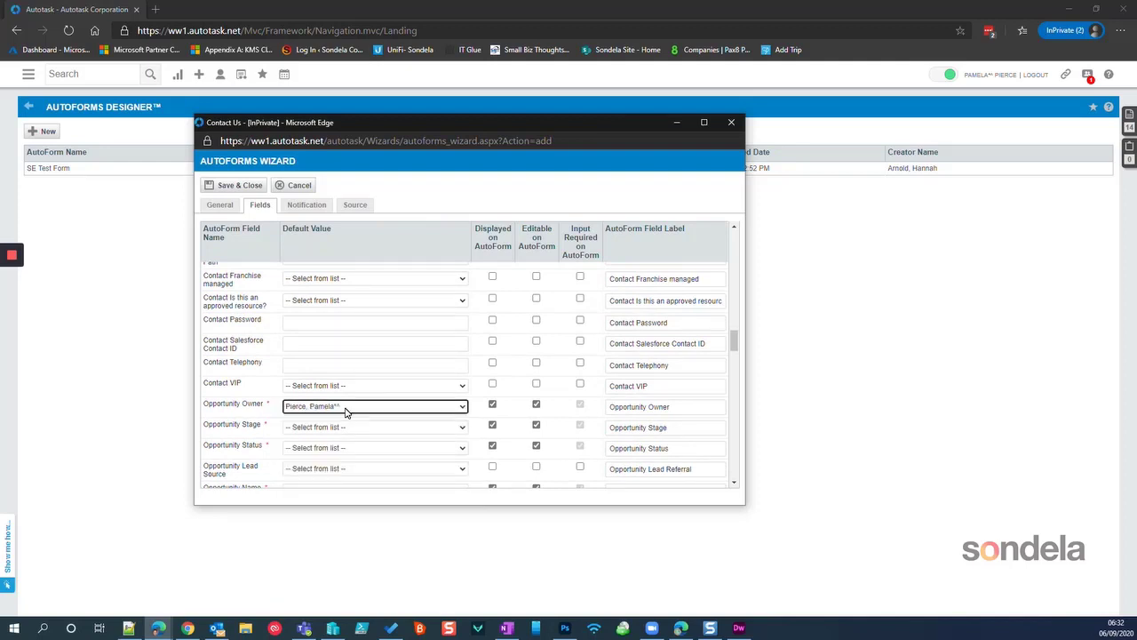
{"action": "left_click", "coordinate": [340, 430]}
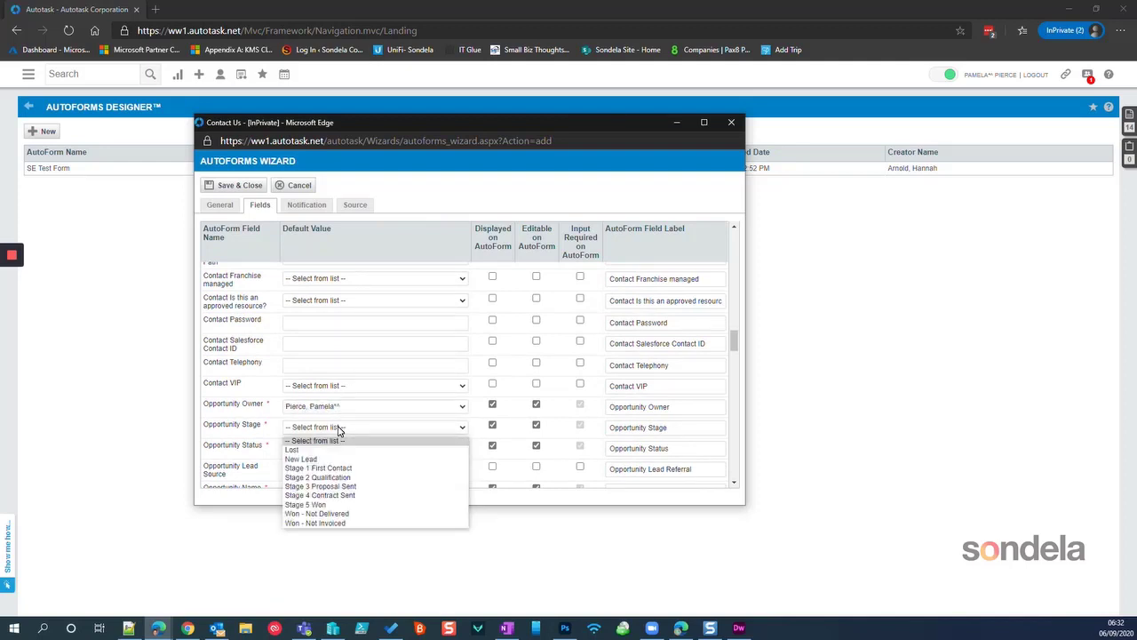
{"action": "left_click", "coordinate": [327, 458]}
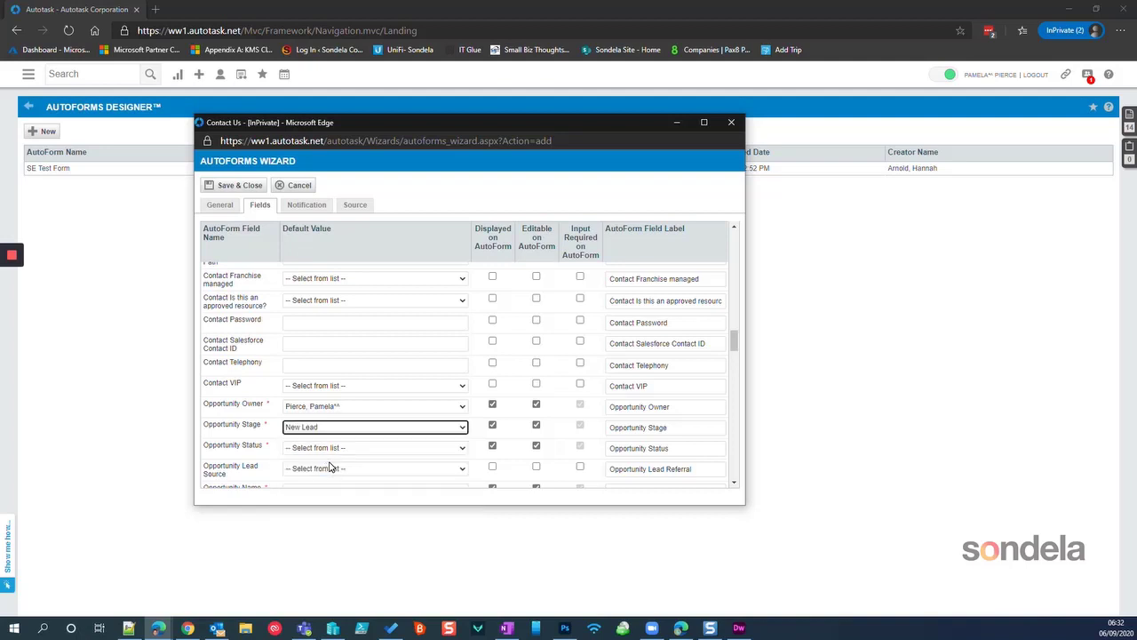
{"action": "left_click", "coordinate": [327, 450]}
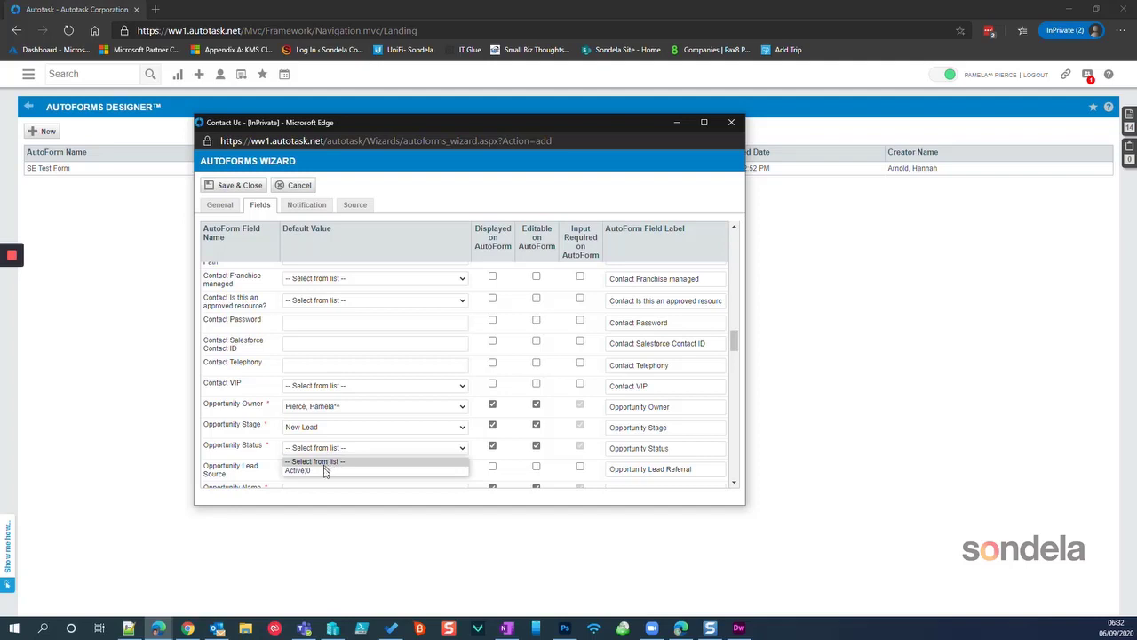
{"action": "left_click", "coordinate": [325, 470]}
{"action": "left_click", "coordinate": [492, 406]}
{"action": "left_click", "coordinate": [492, 426]}
{"action": "left_click", "coordinate": [492, 447]}
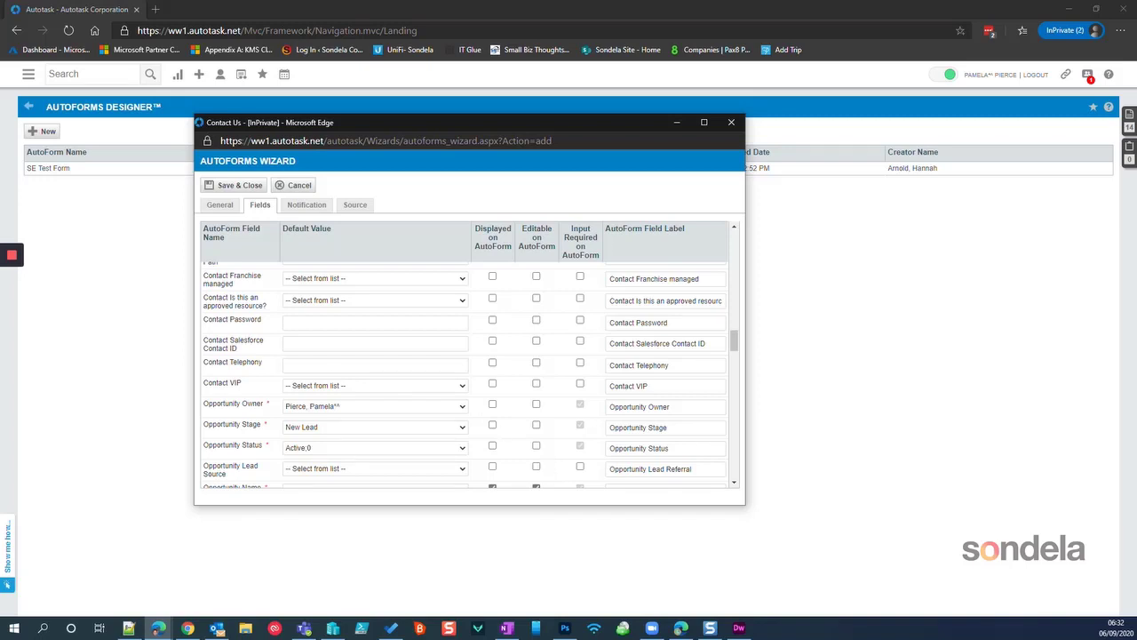
- Default Opportunity Name to 'New Lead from website' and hide it from the form
{"action": "scroll", "coordinate": [338, 362], "scroll_direction": "down", "scroll_amount": 1}
{"action": "left_click", "coordinate": [351, 451]}
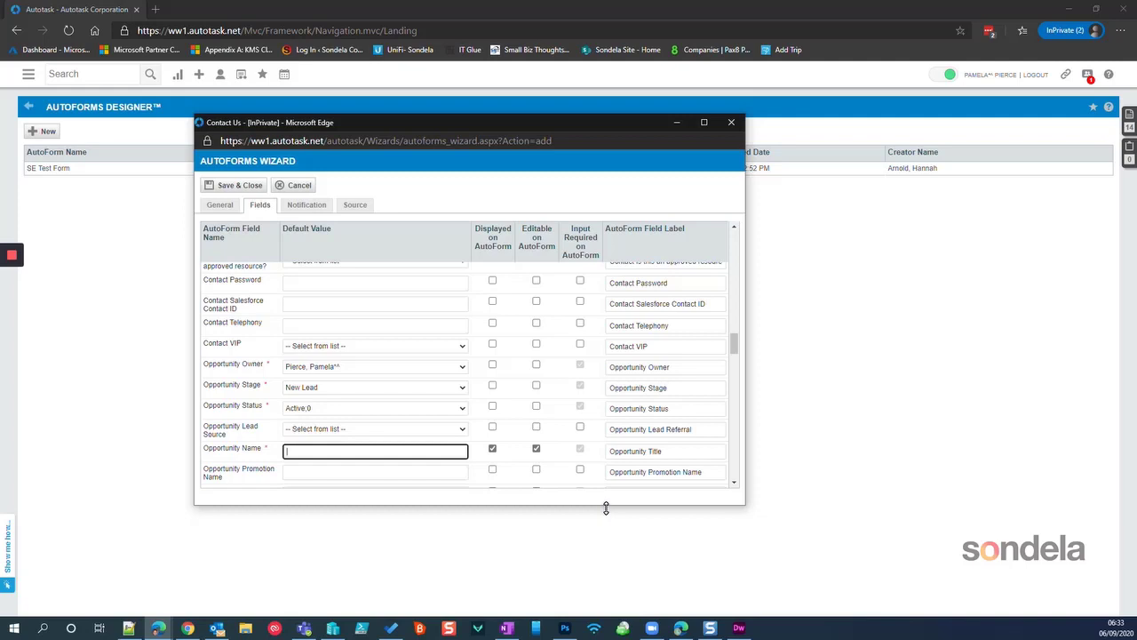
{"action": "type", "text": "New Lead from website"}
{"action": "key", "text": "Tab"}
{"action": "left_click", "coordinate": [492, 447]}
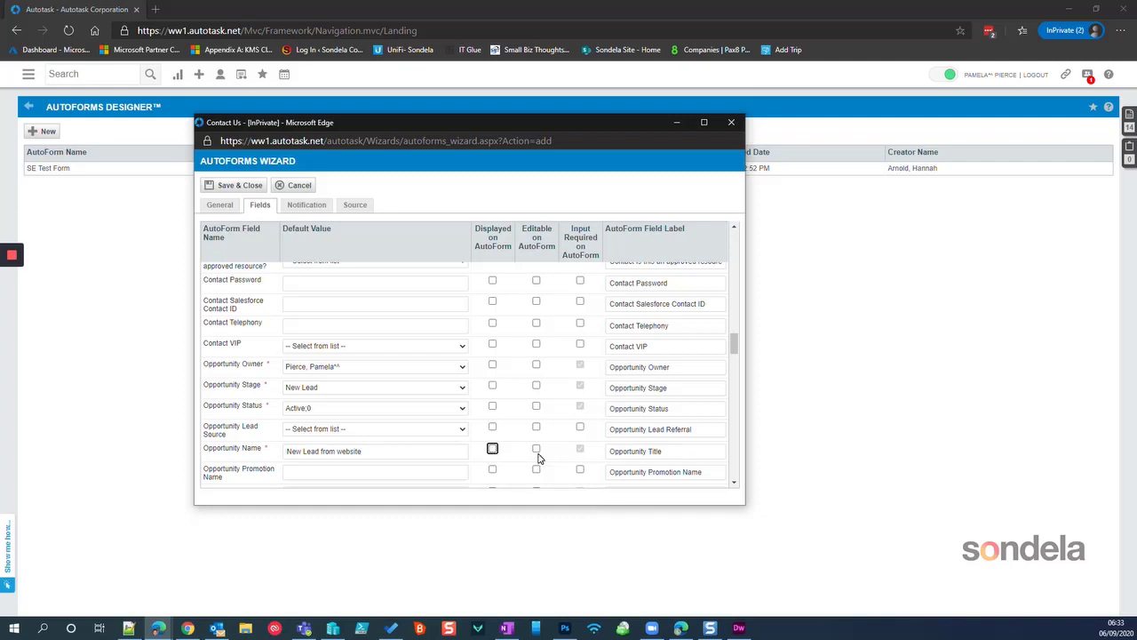
{"action": "scroll", "coordinate": [377, 456], "scroll_direction": "down", "scroll_amount": 5}
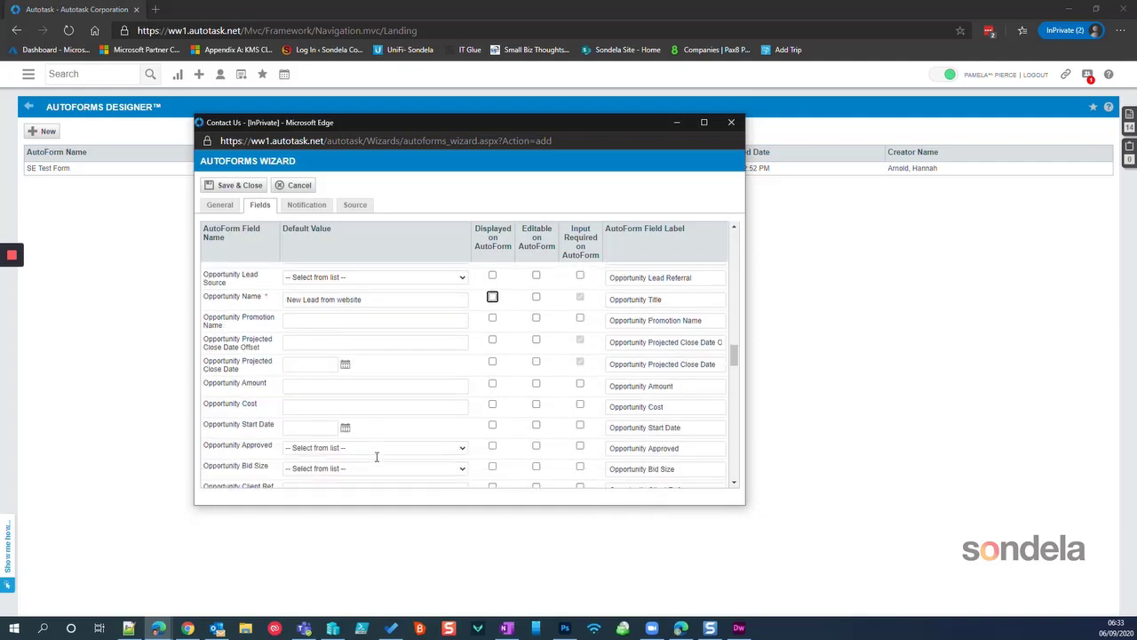
- Default Opportunity Confirmed to Yes and Opportunity New/Renewal to New Business
{"action": "scroll", "coordinate": [377, 457], "scroll_direction": "down", "scroll_amount": 4}
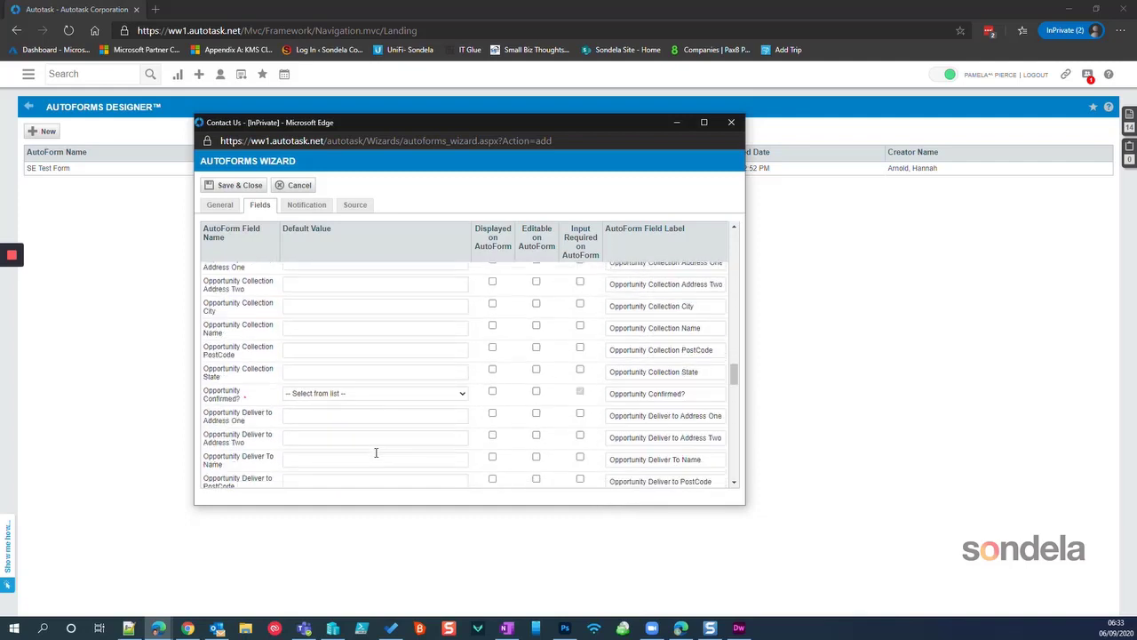
{"action": "left_click", "coordinate": [324, 398]}
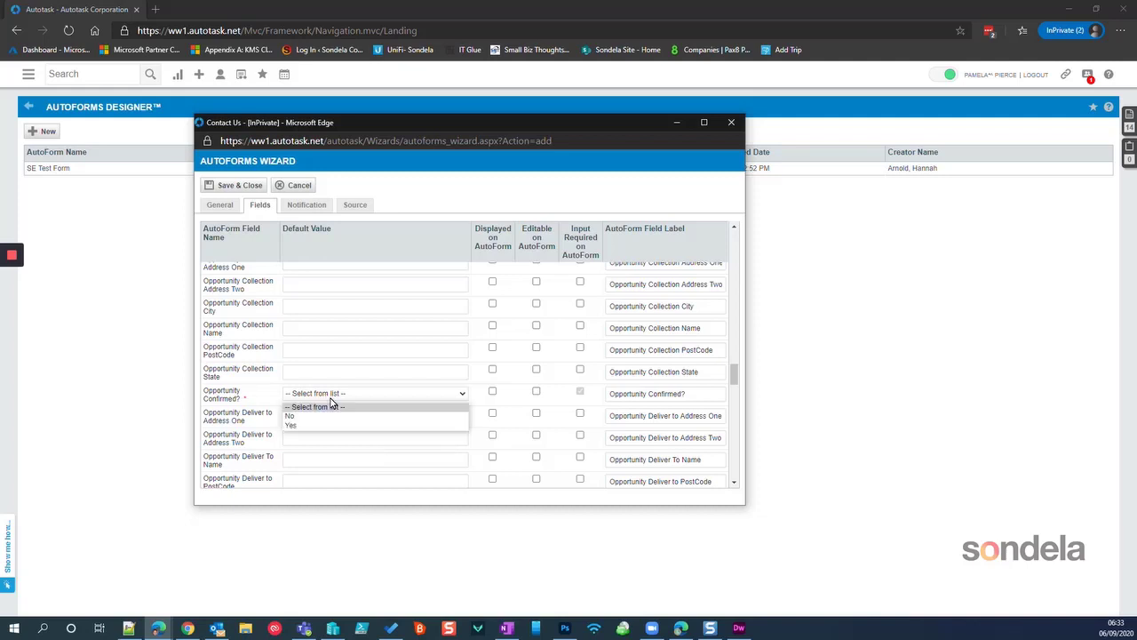
{"action": "left_click", "coordinate": [315, 429]}
{"action": "scroll", "coordinate": [316, 429], "scroll_direction": "down", "scroll_amount": 6}
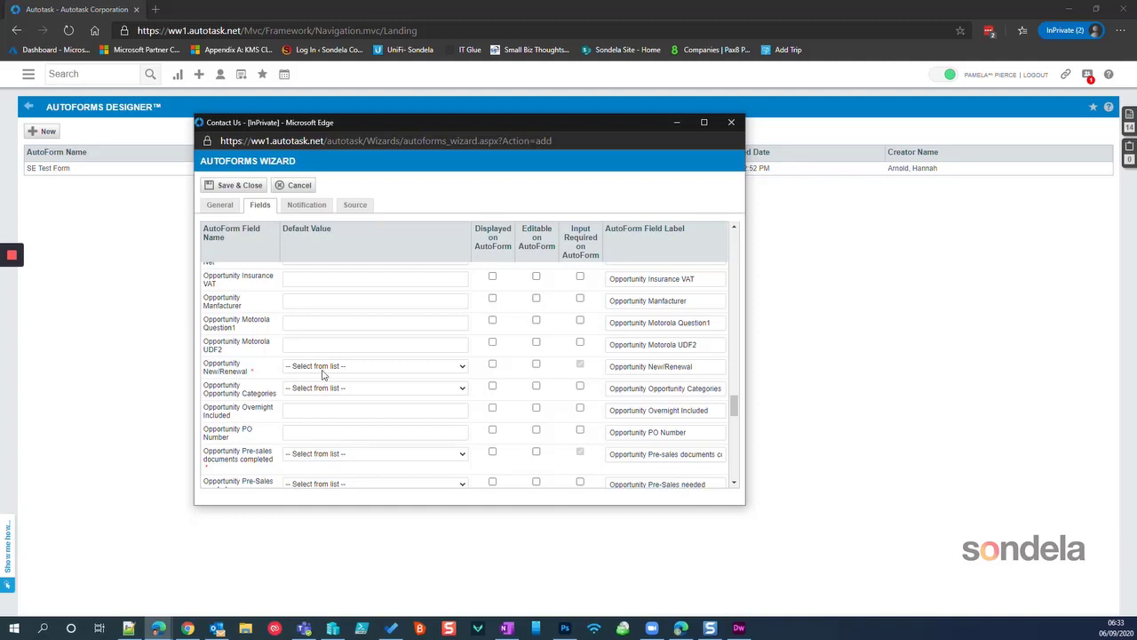
{"action": "left_click", "coordinate": [323, 368]}
{"action": "left_click", "coordinate": [322, 399]}
{"action": "left_click", "coordinate": [325, 367]}
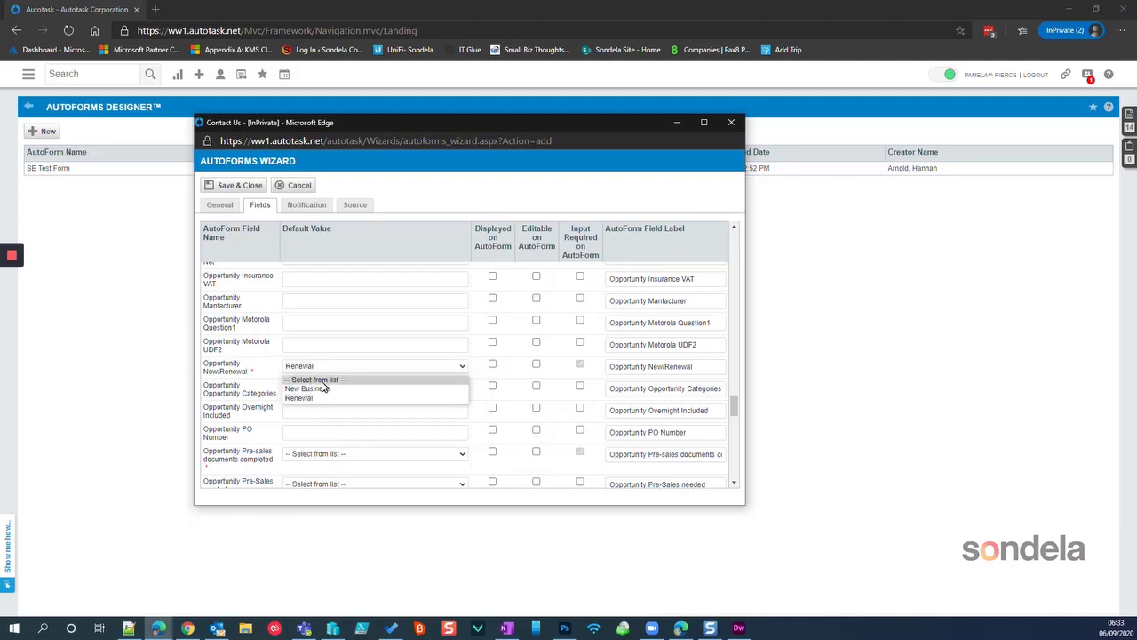
{"action": "left_click", "coordinate": [323, 389]}
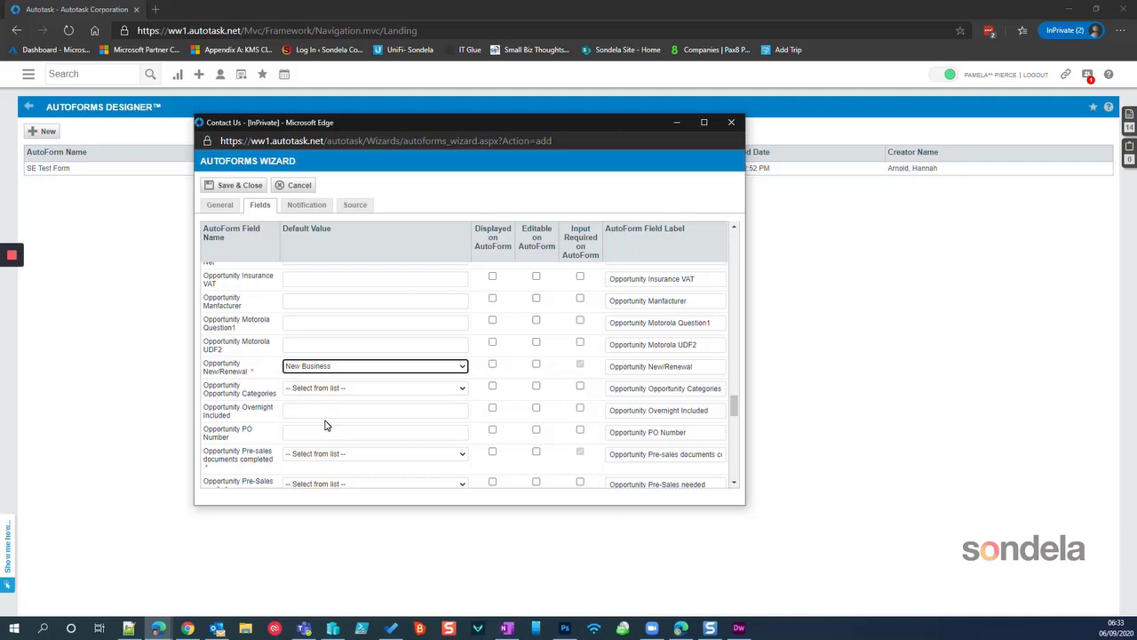
- Default Opportunity Pre-sales documents completed to No
{"action": "left_click", "coordinate": [368, 457]}
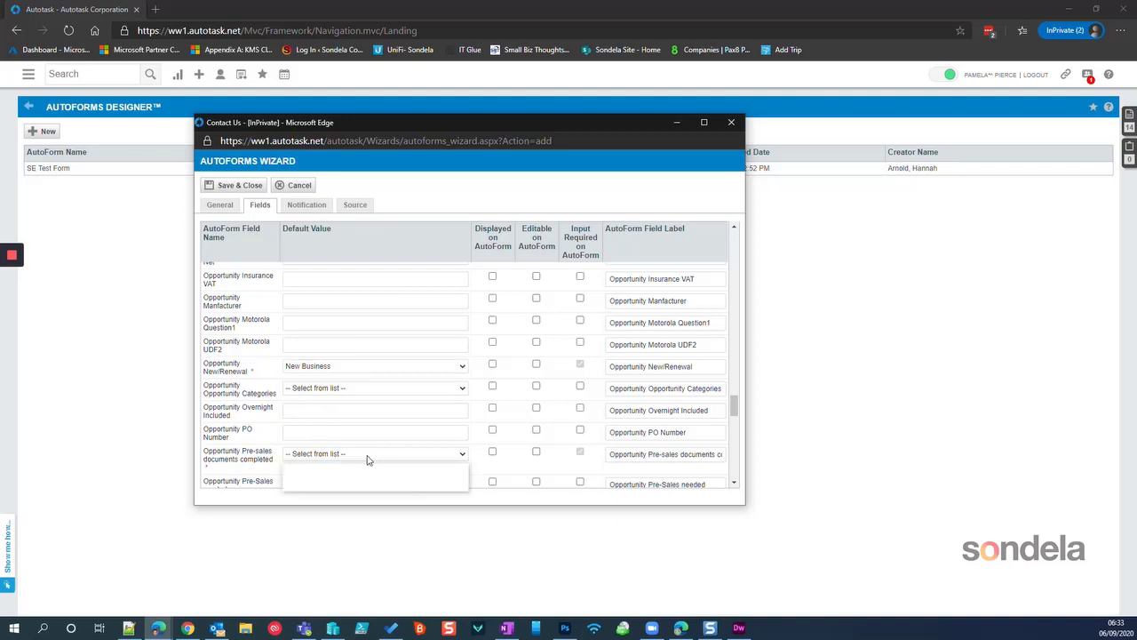
{"action": "left_click", "coordinate": [339, 481]}
{"action": "scroll", "coordinate": [330, 444], "scroll_direction": "down", "scroll_amount": 4}
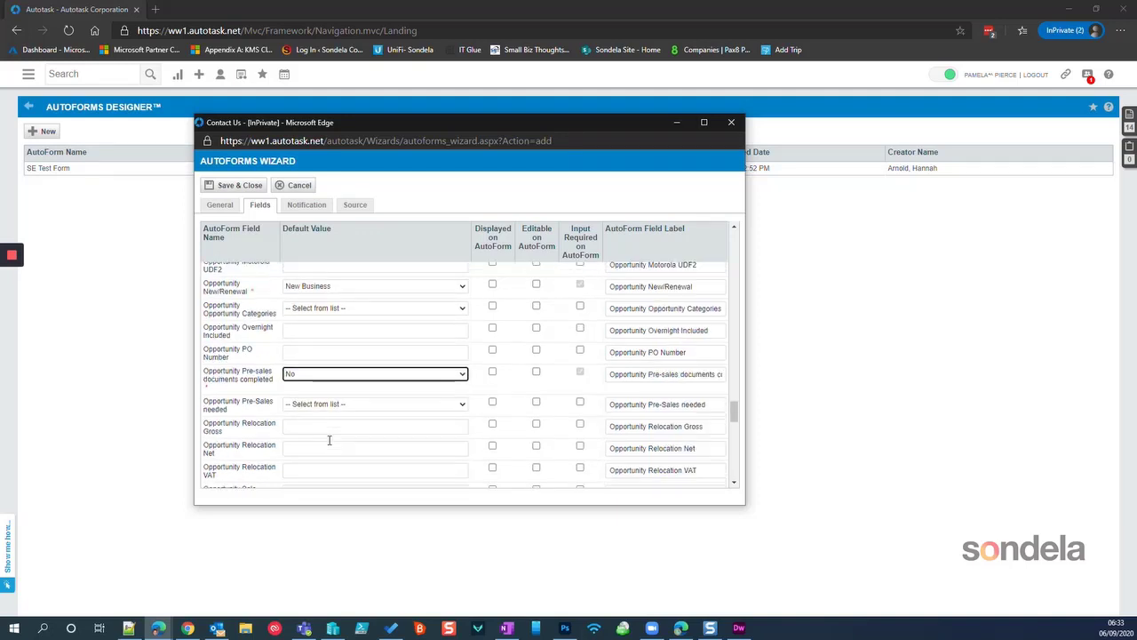
{"action": "scroll", "coordinate": [328, 439], "scroll_direction": "down", "scroll_amount": 6}
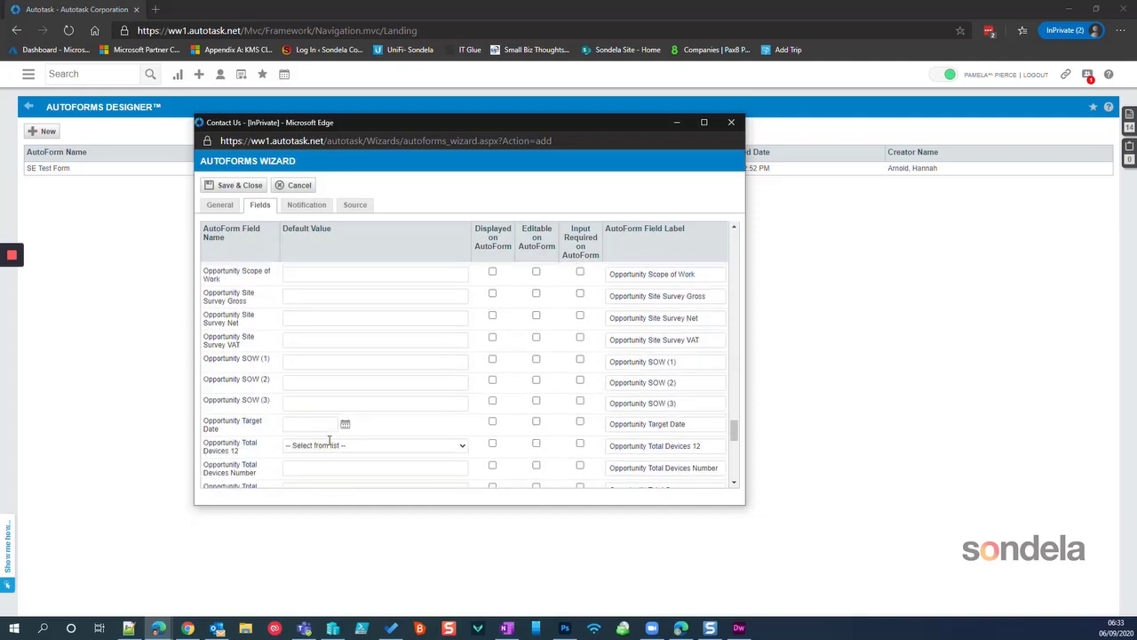
{"action": "scroll", "coordinate": [329, 439], "scroll_direction": "down", "scroll_amount": 3}
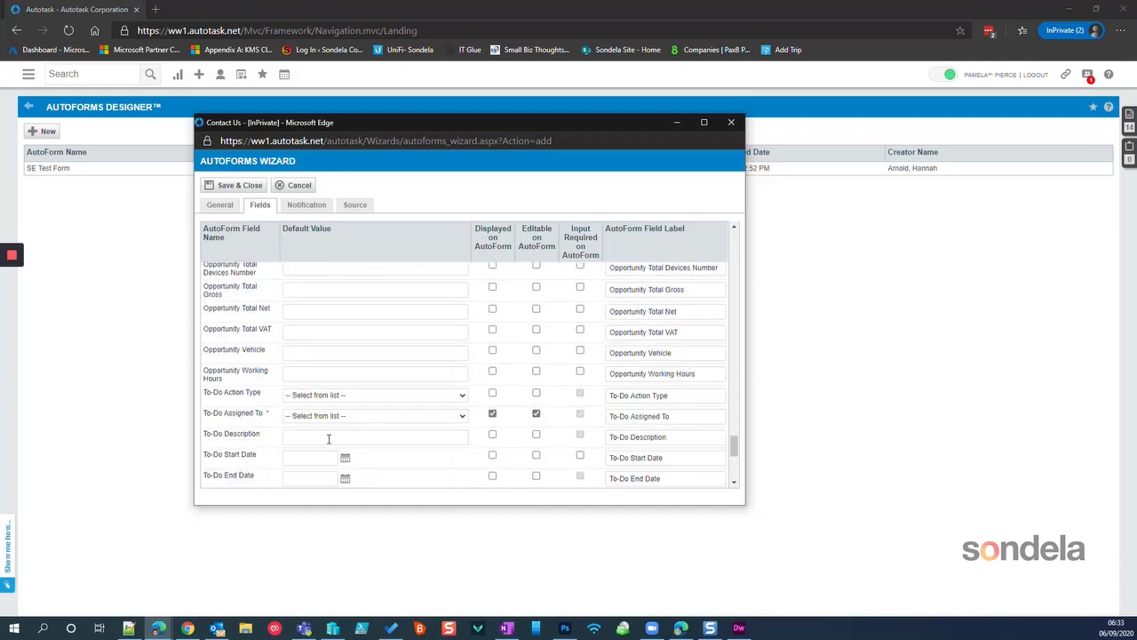
- Default To-Do Action Type to Email and To-Do Assigned To to your own resource, hidden from the form
{"action": "left_click", "coordinate": [328, 395]}
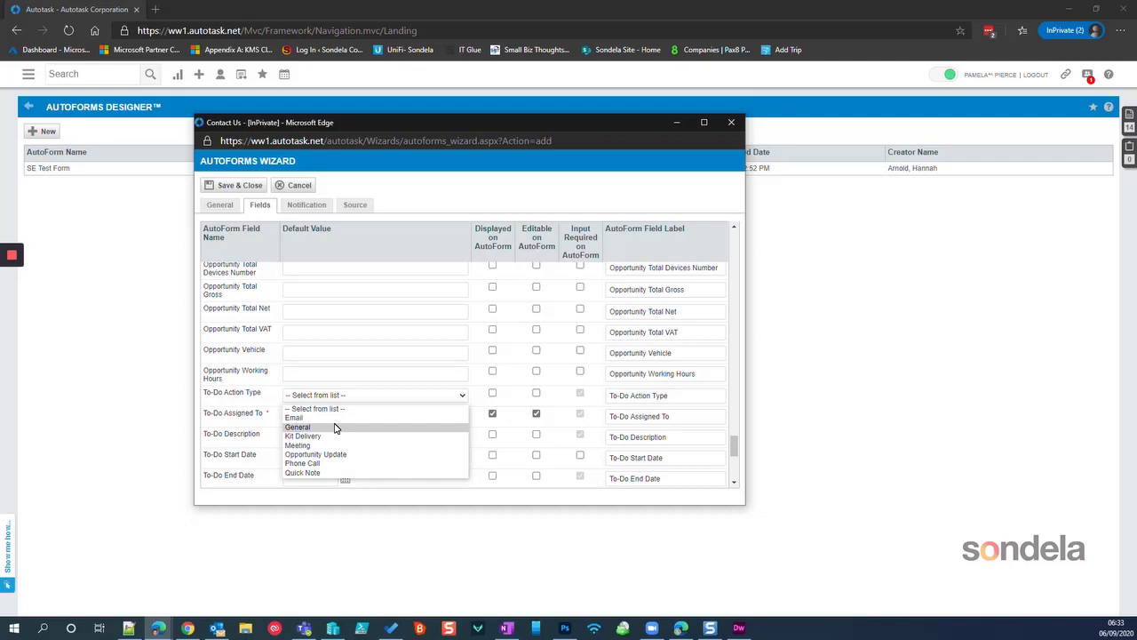
{"action": "left_click", "coordinate": [335, 417]}
{"action": "left_click", "coordinate": [335, 415]}
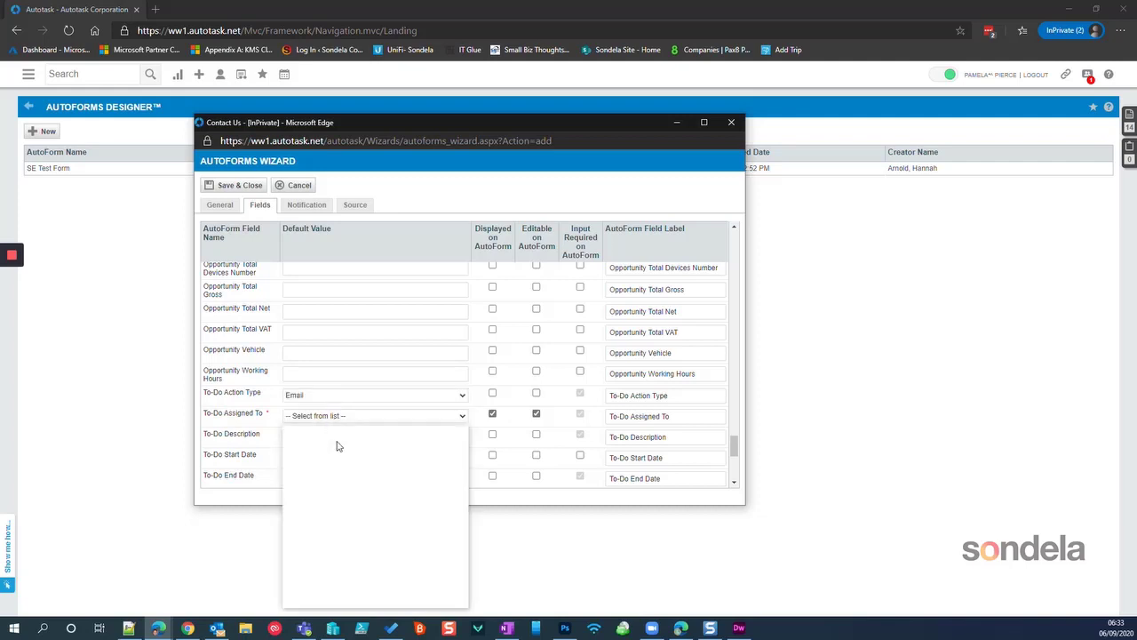
{"action": "left_click", "coordinate": [338, 453]}
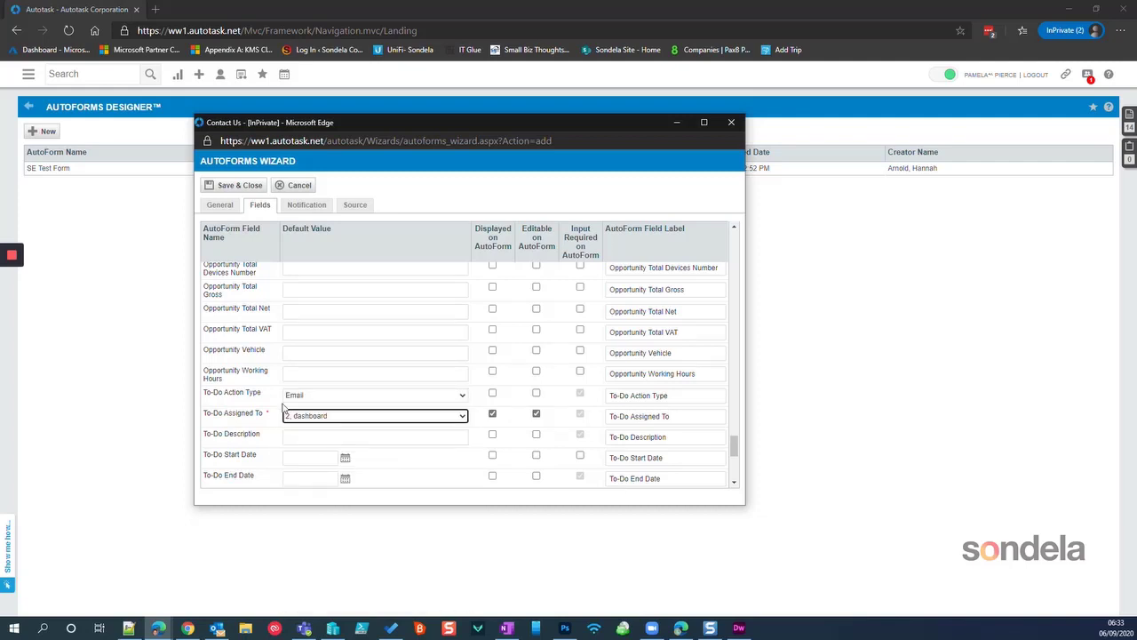
{"action": "left_click_drag", "start_coordinate": [205, 394], "coordinate": [270, 397]}
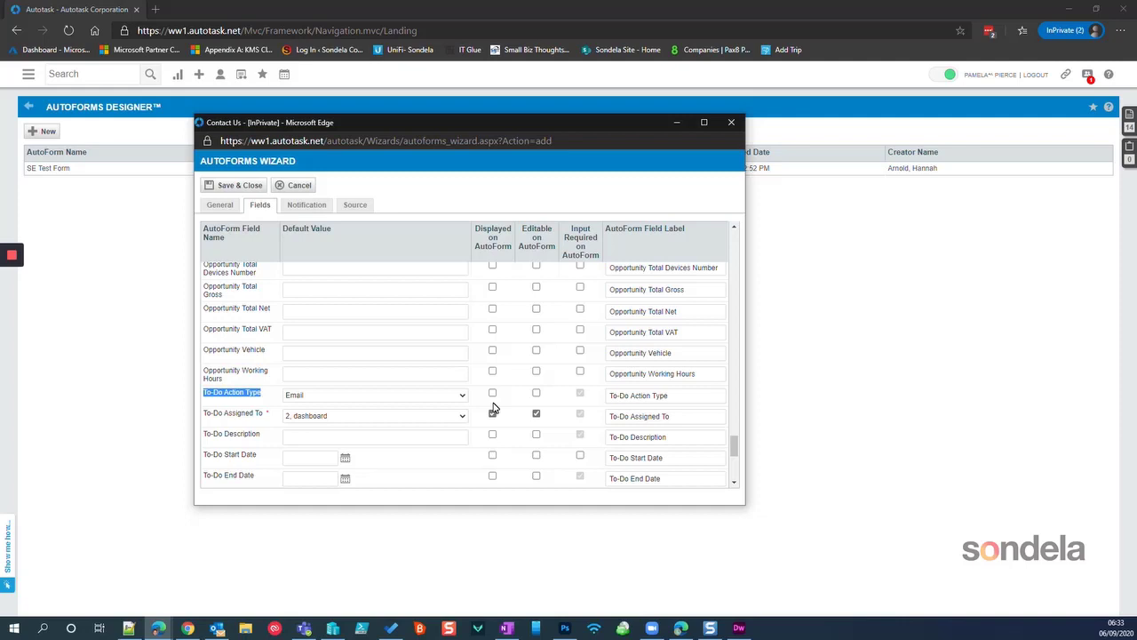
{"action": "left_click", "coordinate": [380, 416]}
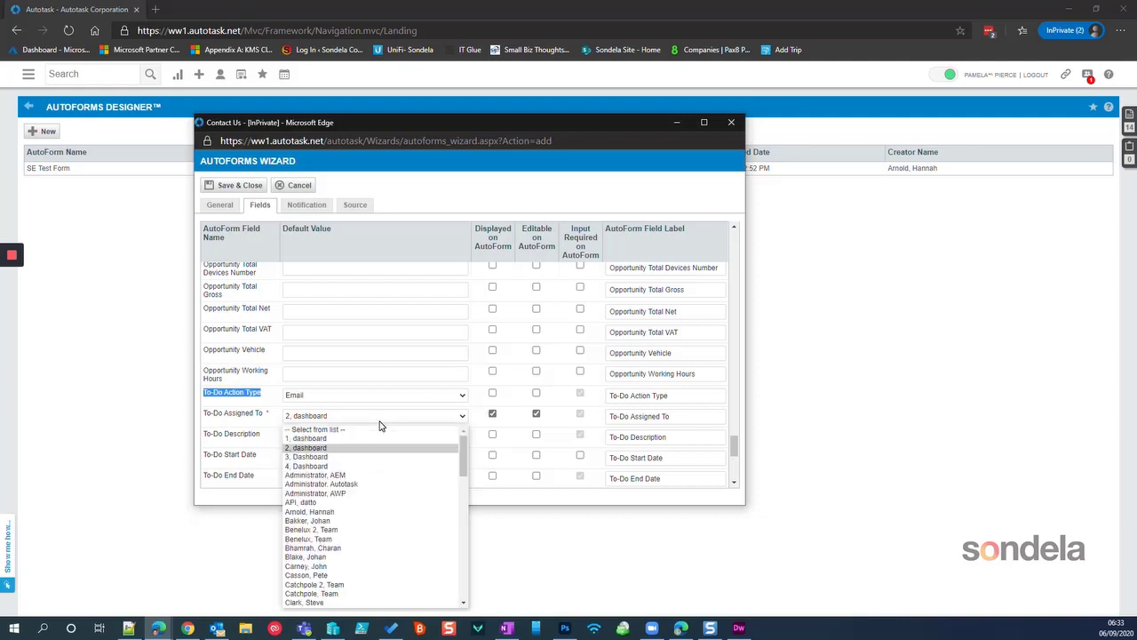
{"action": "type", "text": "pi"}
{"action": "key", "text": "Return"}
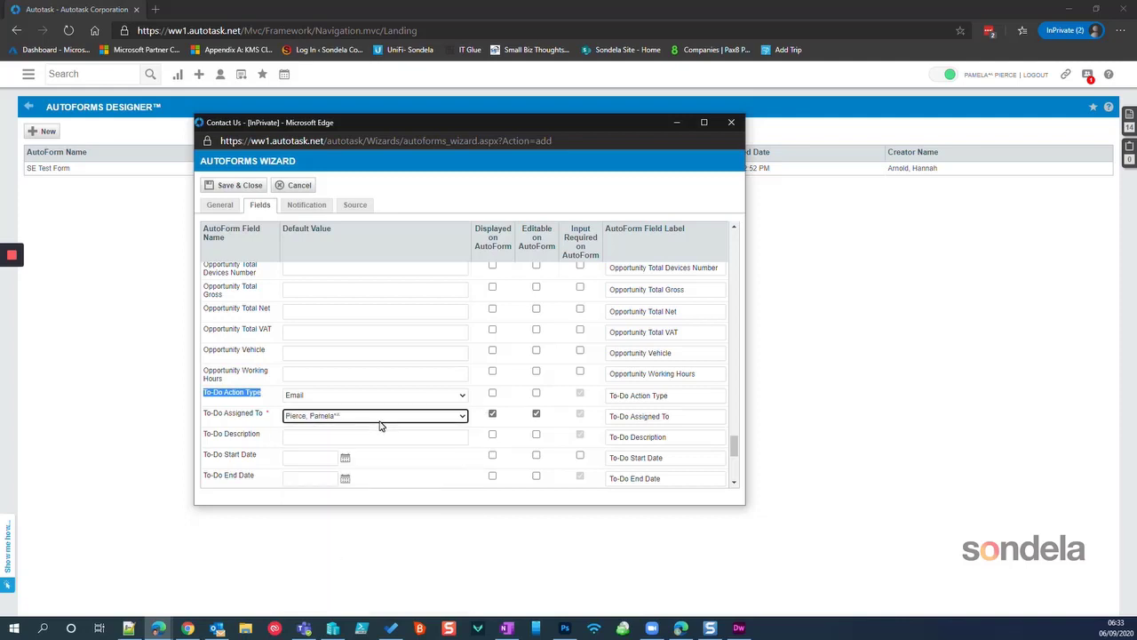
{"action": "left_click", "coordinate": [492, 414]}
{"action": "scroll", "coordinate": [422, 392], "scroll_direction": "up", "scroll_amount": 3}
{"action": "scroll", "coordinate": [422, 391], "scroll_direction": "up", "scroll_amount": 6}
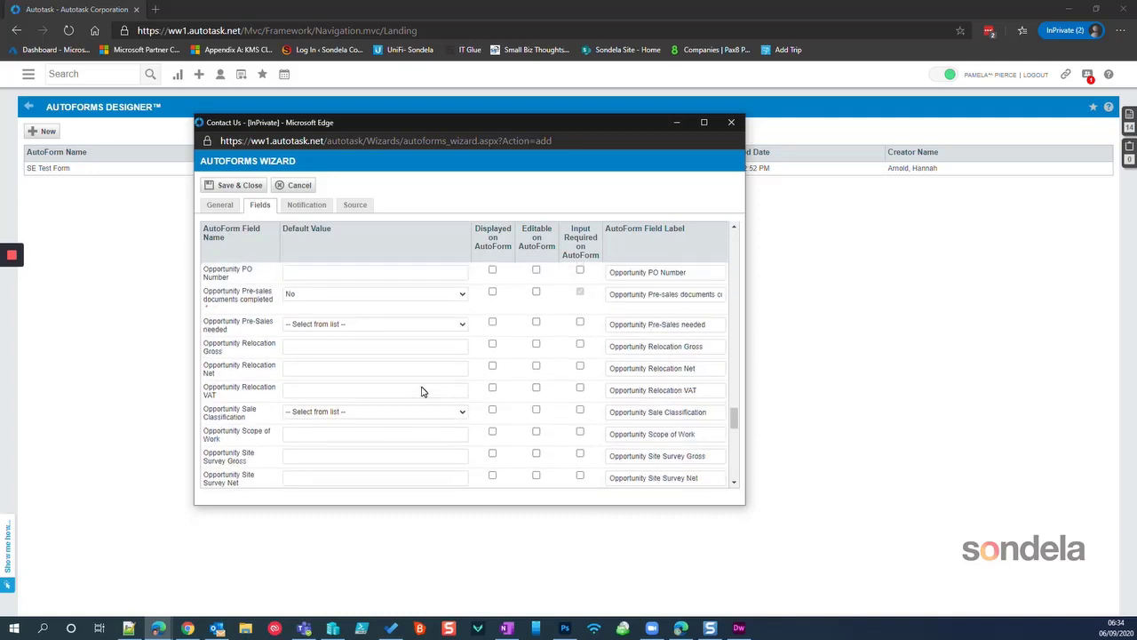
{"action": "scroll", "coordinate": [422, 387], "scroll_direction": "up", "scroll_amount": 6}
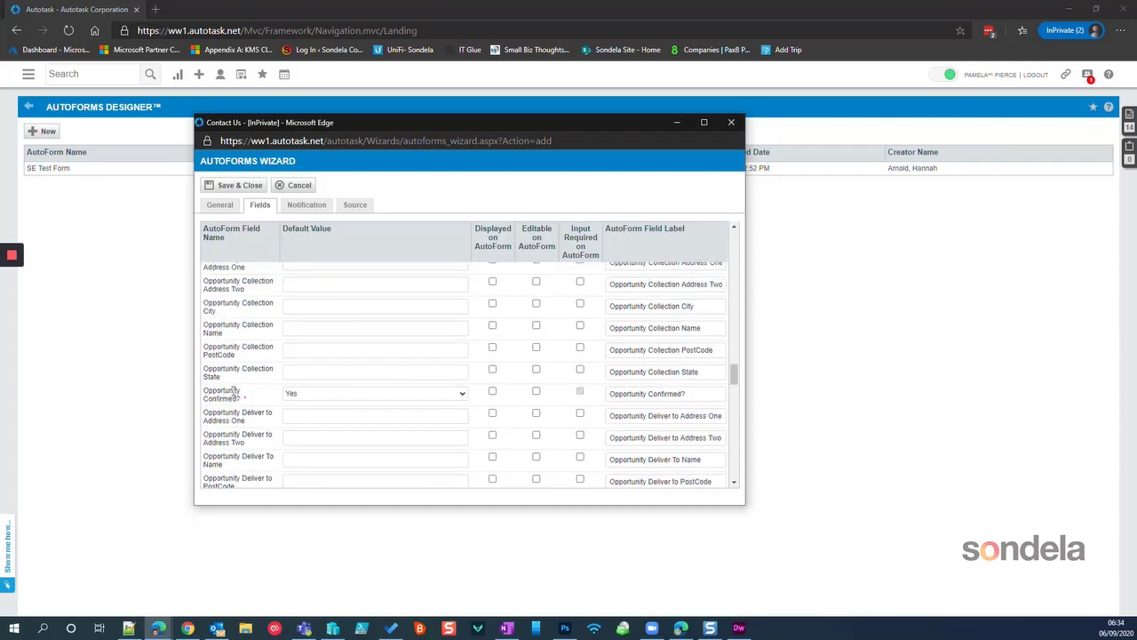
{"action": "scroll", "coordinate": [318, 393], "scroll_direction": "up", "scroll_amount": 2}
{"action": "scroll", "coordinate": [318, 393], "scroll_direction": "down", "scroll_amount": 8}
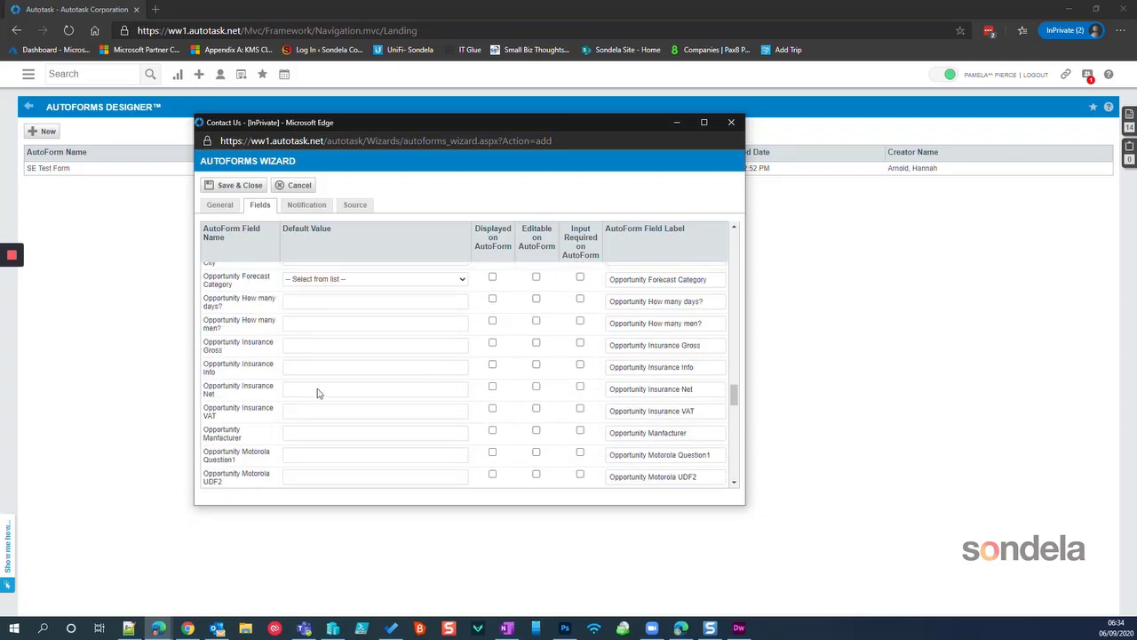
{"action": "scroll", "coordinate": [318, 393], "scroll_direction": "down", "scroll_amount": 6}
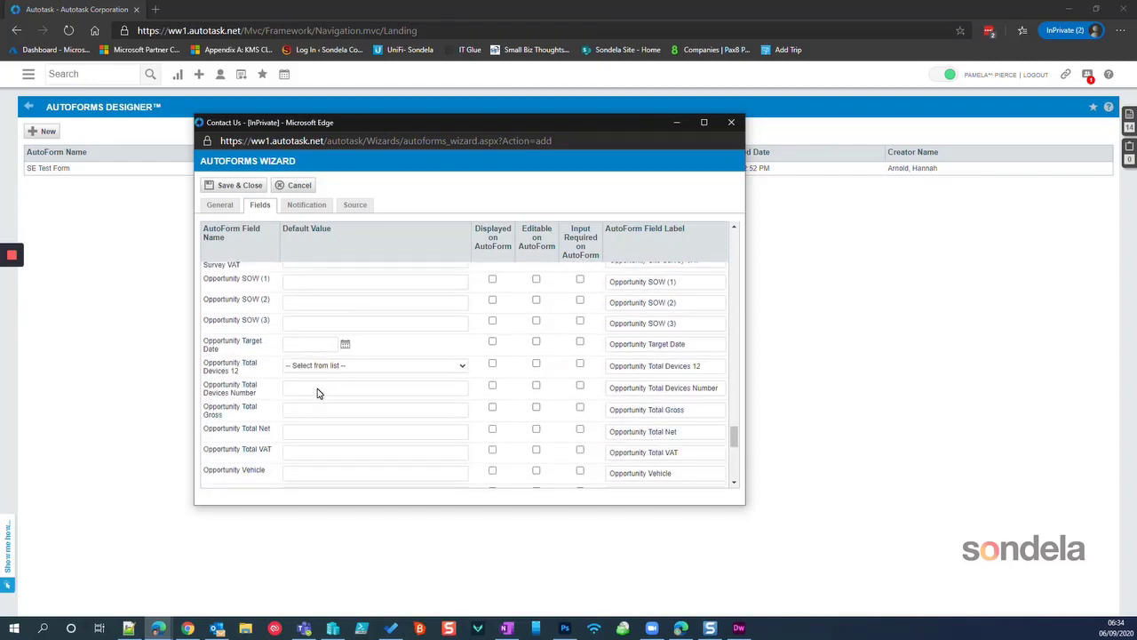
{"action": "scroll", "coordinate": [318, 391], "scroll_direction": "down", "scroll_amount": 2}
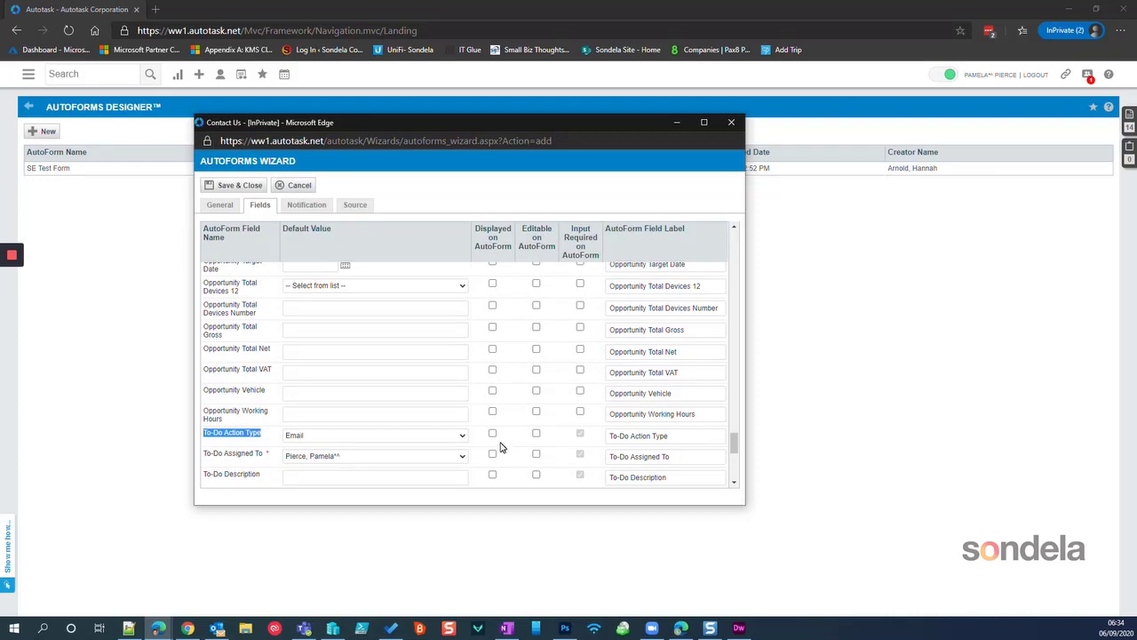
{"action": "scroll", "coordinate": [499, 447], "scroll_direction": "down", "scroll_amount": 3}
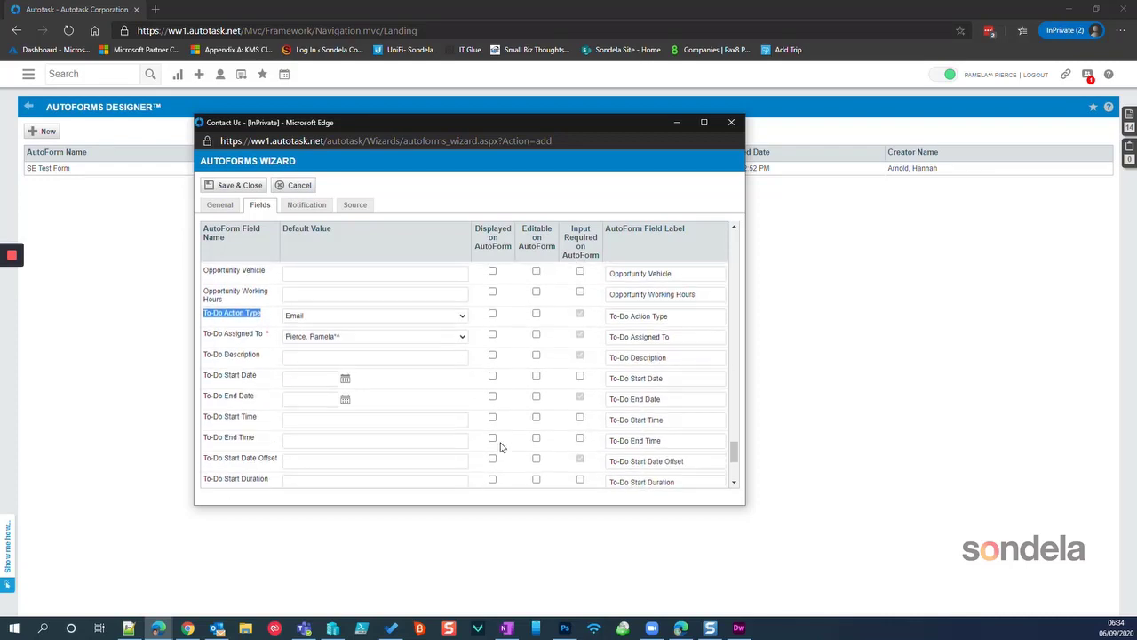
{"action": "scroll", "coordinate": [499, 447], "scroll_direction": "down", "scroll_amount": 3}
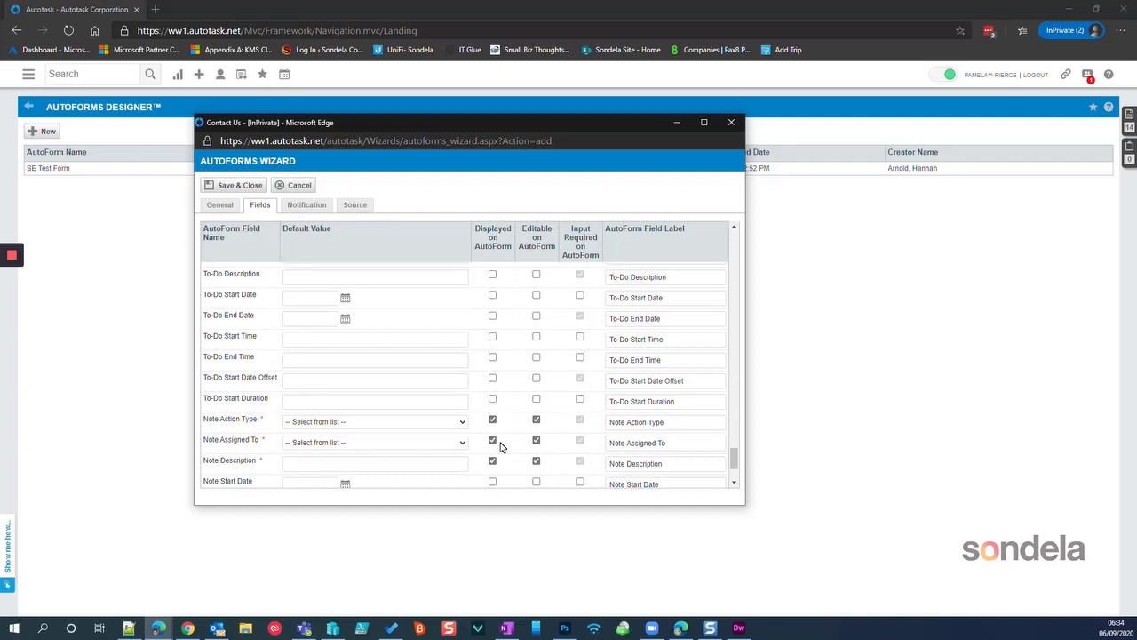
{"action": "scroll", "coordinate": [304, 440], "scroll_direction": "down", "scroll_amount": 1}
- Default Note Action Type to Email, Assigned To to your resource, description 'Contact prospect from Website'
{"action": "left_click", "coordinate": [326, 384]}
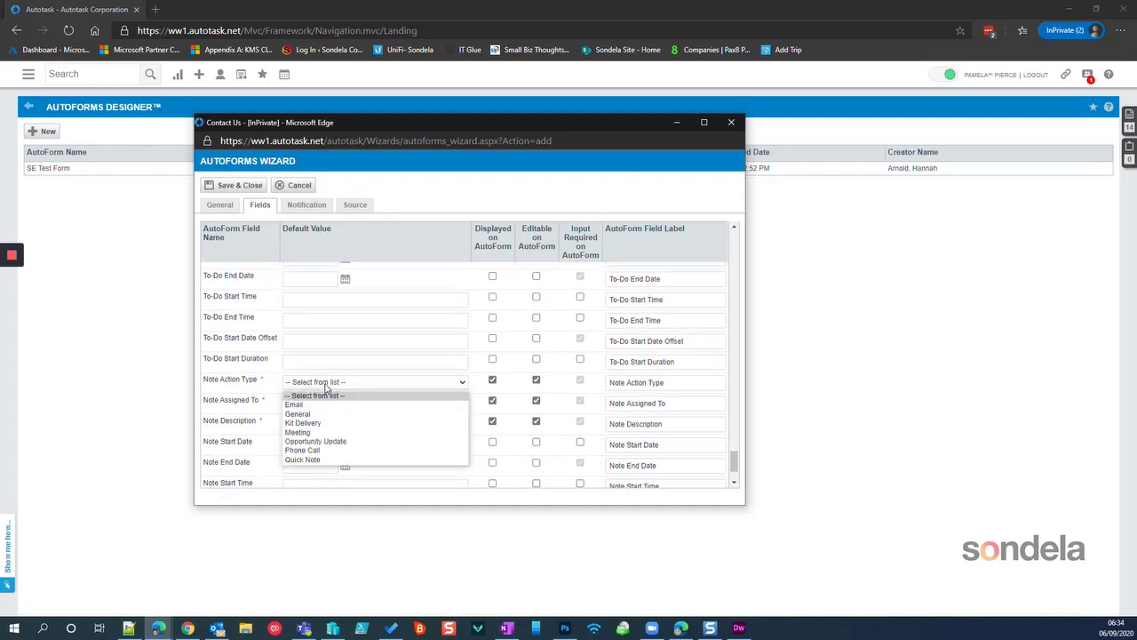
{"action": "left_click", "coordinate": [325, 405]}
{"action": "left_click", "coordinate": [325, 404]}
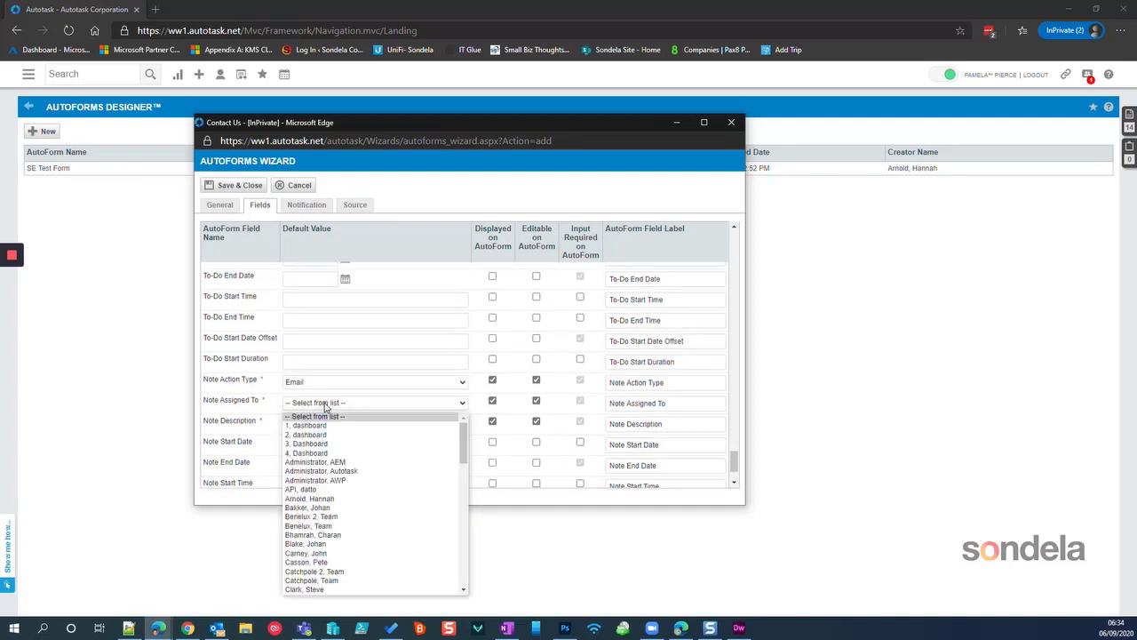
{"action": "type", "text": "pierce"}
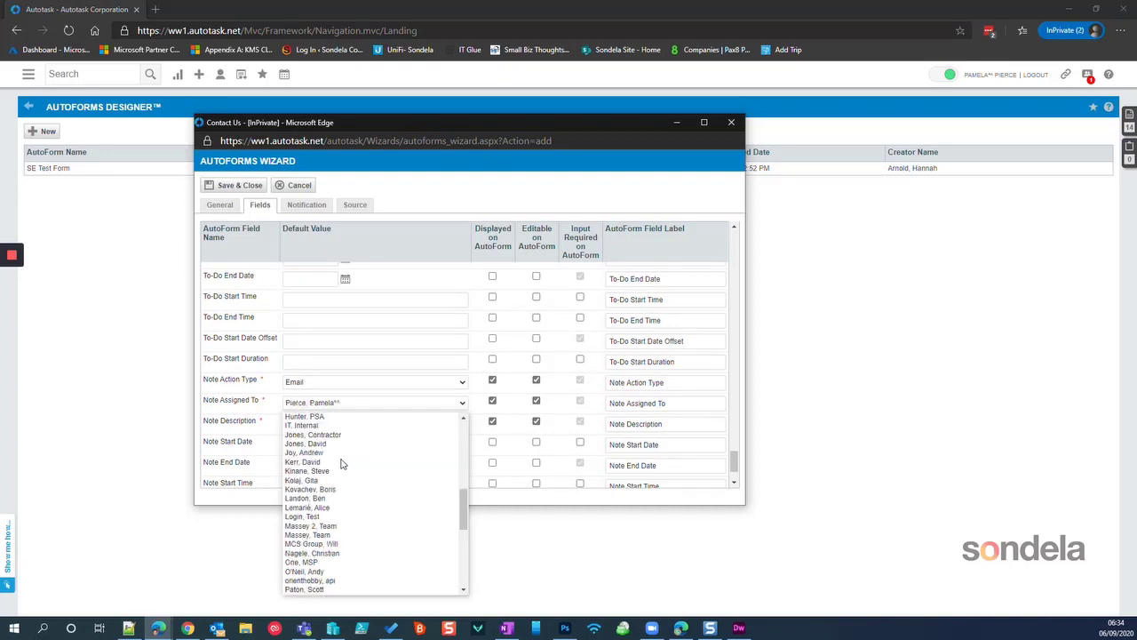
{"action": "key", "text": "Return"}
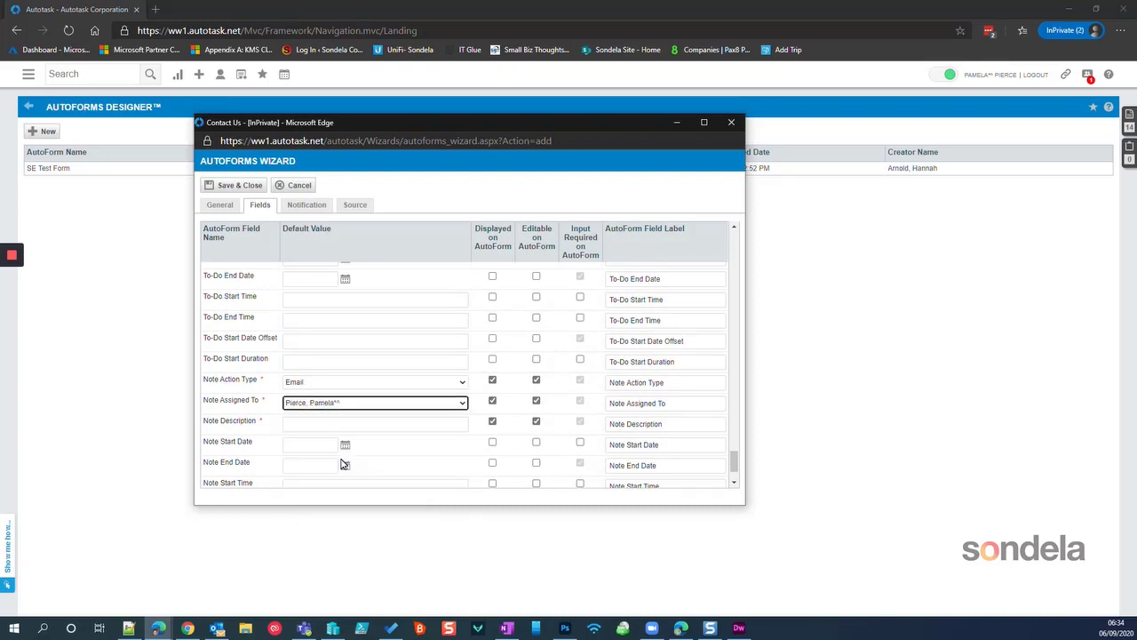
{"action": "left_click", "coordinate": [311, 424]}
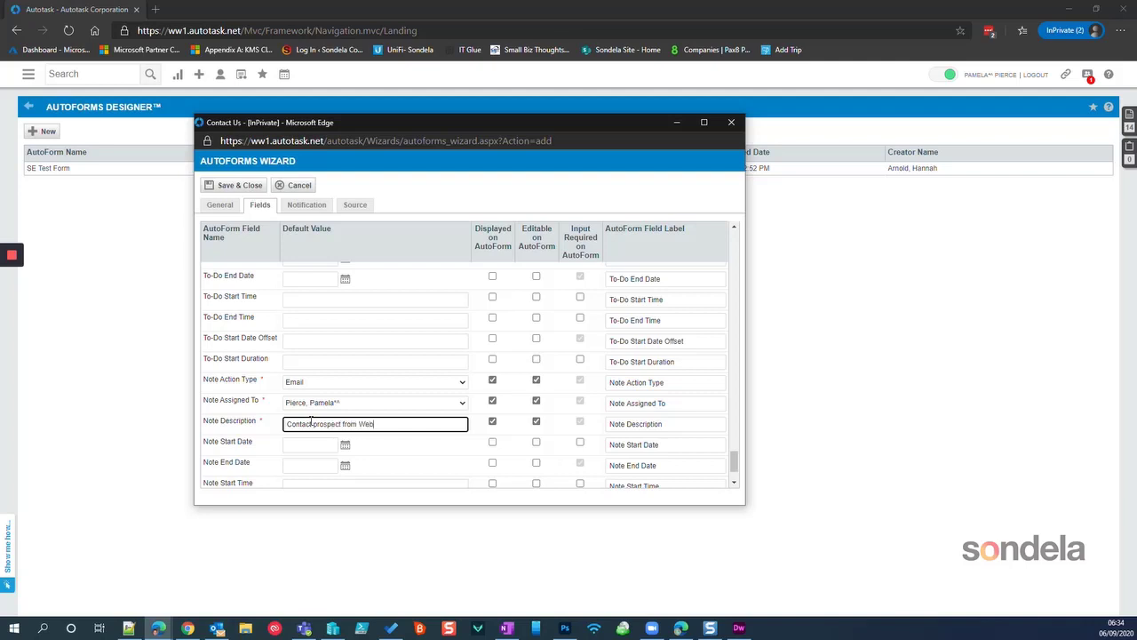
{"action": "type", "text": "e"}
{"action": "key", "text": "Tab"}
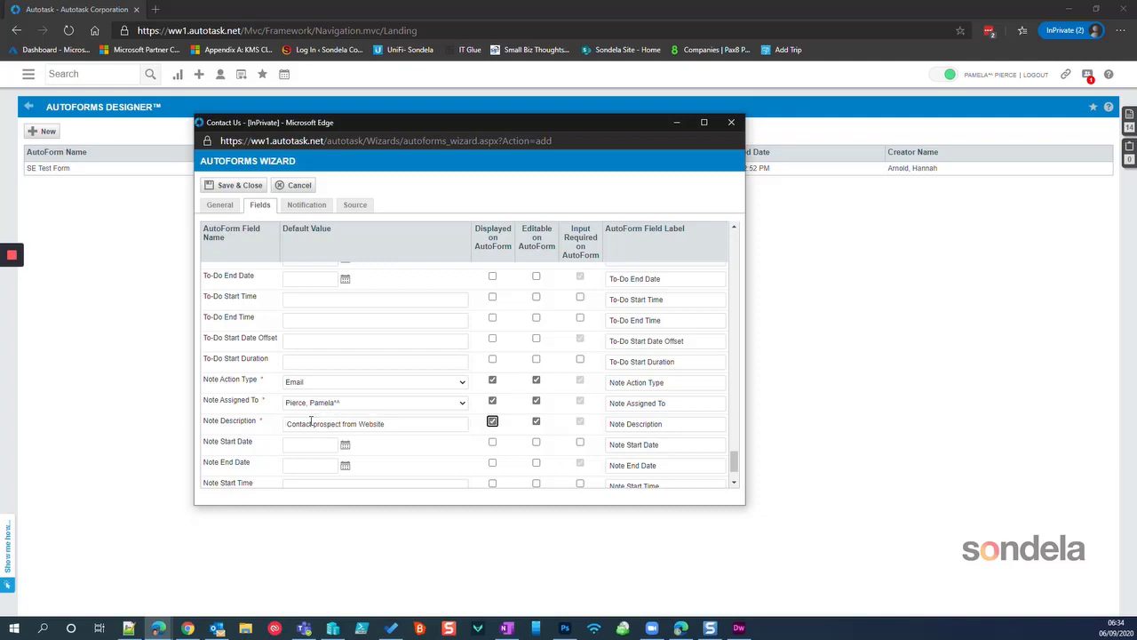
- Toggle Company Address 1's Displayed box so it ends up off the form, then view Notification settings
{"action": "scroll", "coordinate": [309, 423], "scroll_direction": "down", "scroll_amount": 2}
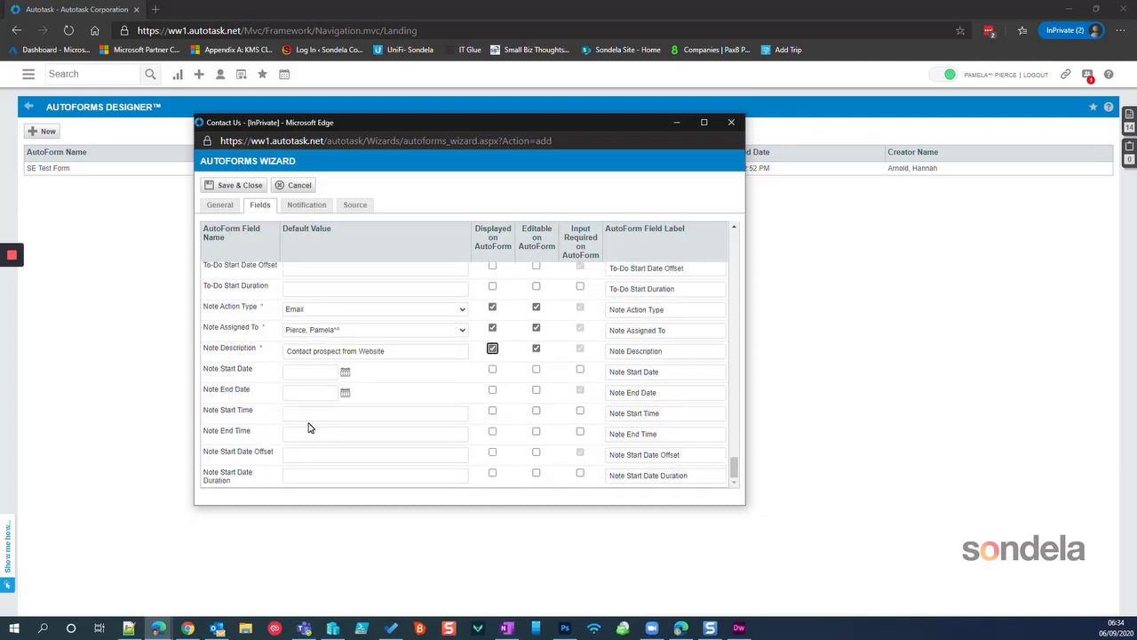
{"action": "scroll", "coordinate": [309, 427], "scroll_direction": "up", "scroll_amount": 20}
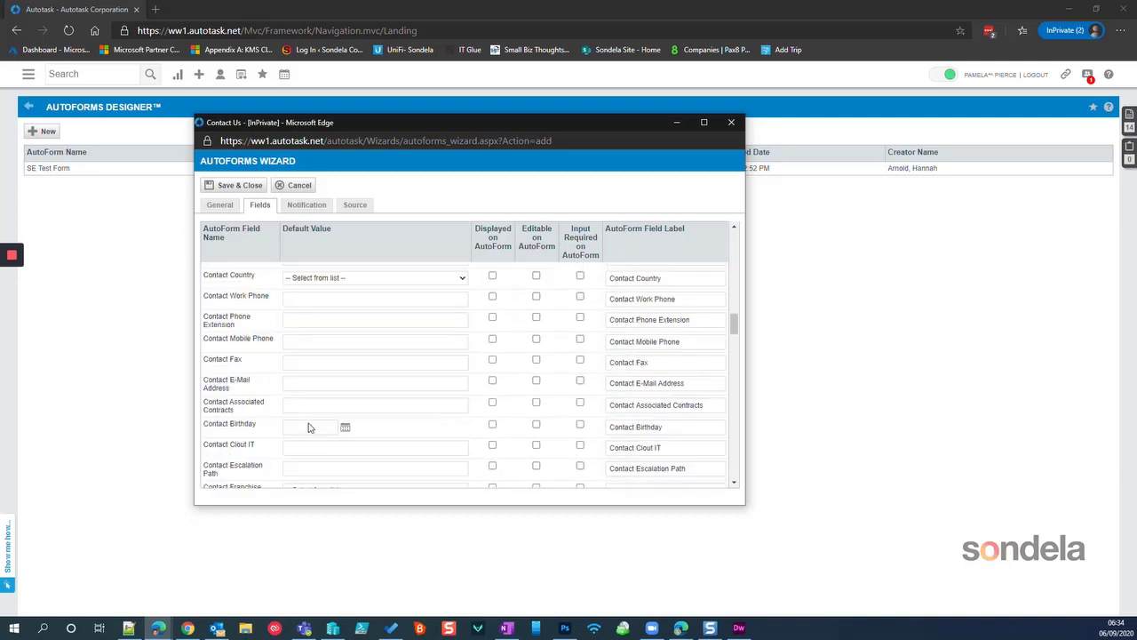
{"action": "scroll", "coordinate": [309, 427], "scroll_direction": "up", "scroll_amount": 10}
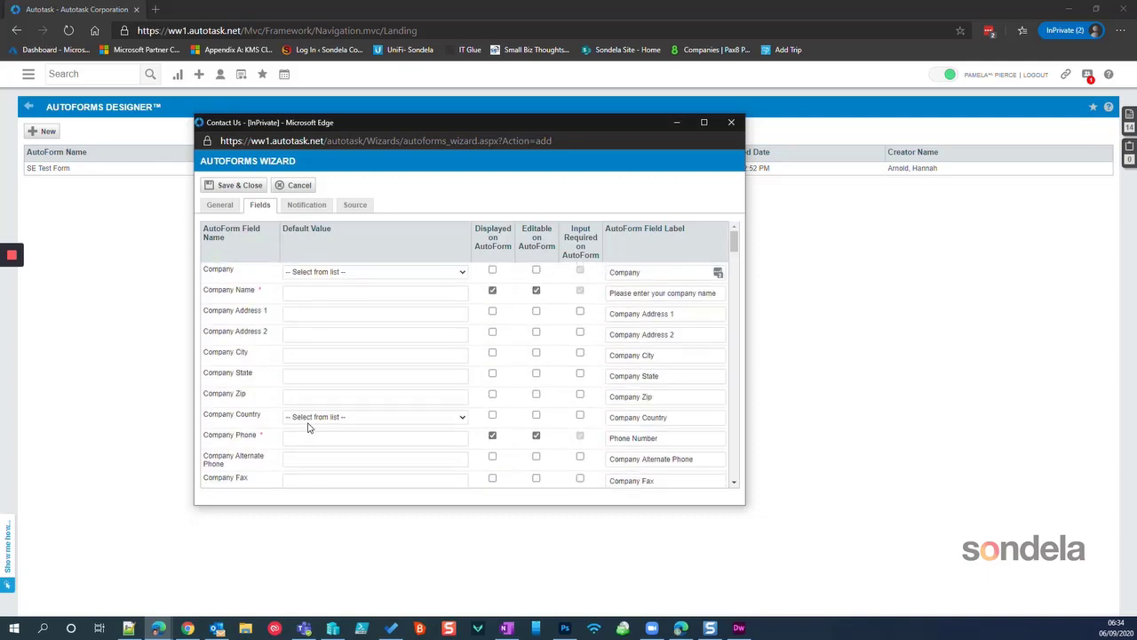
{"action": "left_click", "coordinate": [290, 315]}
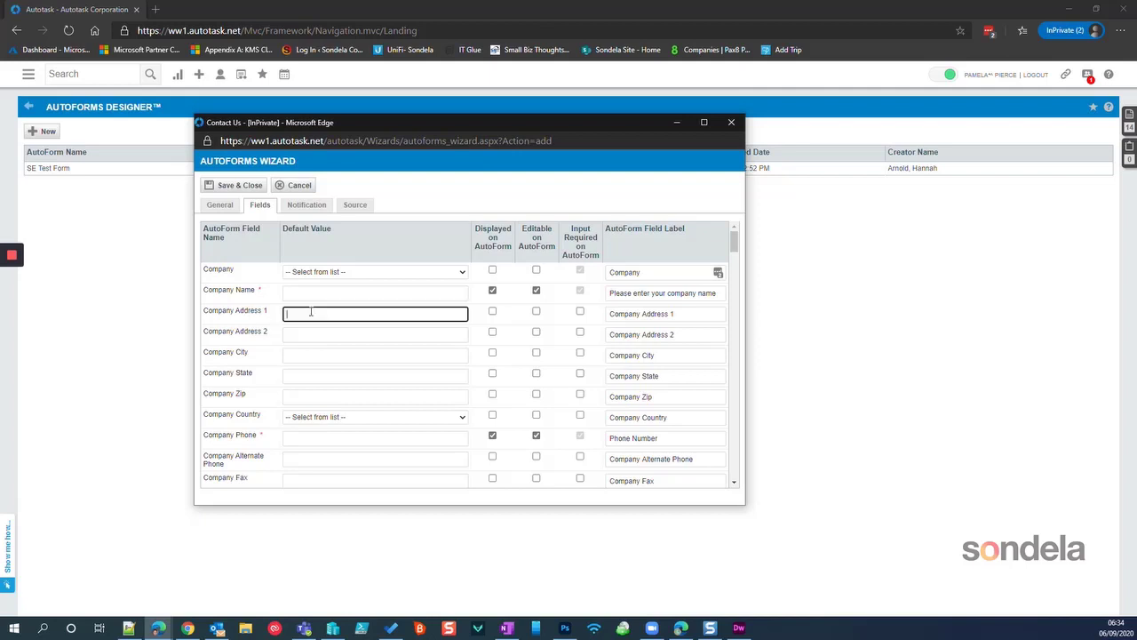
{"action": "left_click", "coordinate": [498, 316]}
{"action": "left_click", "coordinate": [494, 312]}
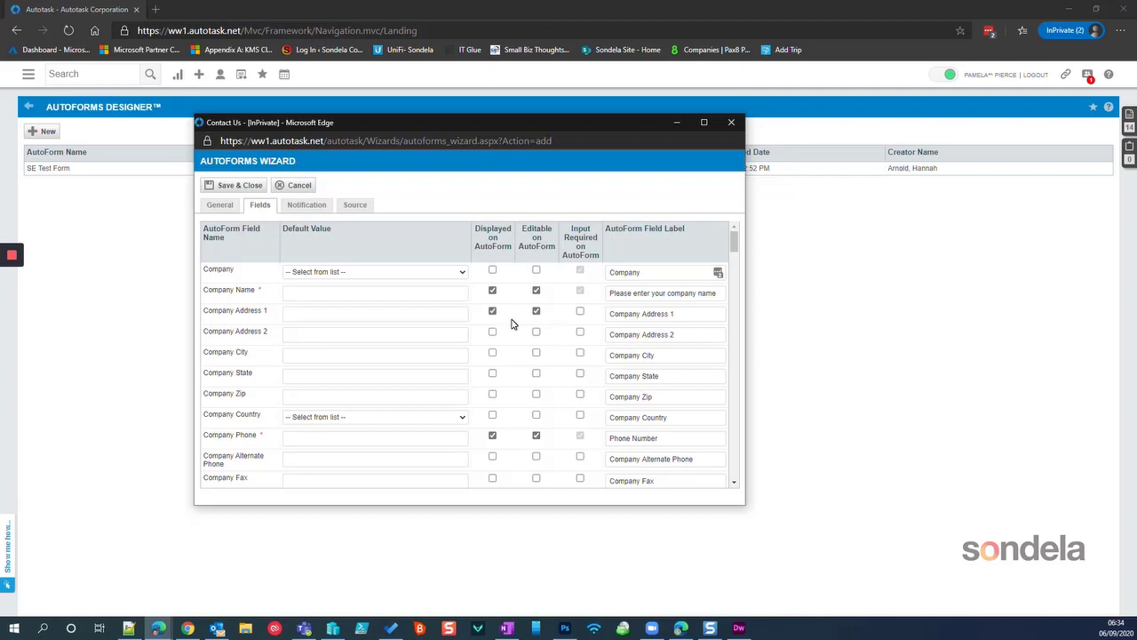
{"action": "left_click", "coordinate": [536, 311]}
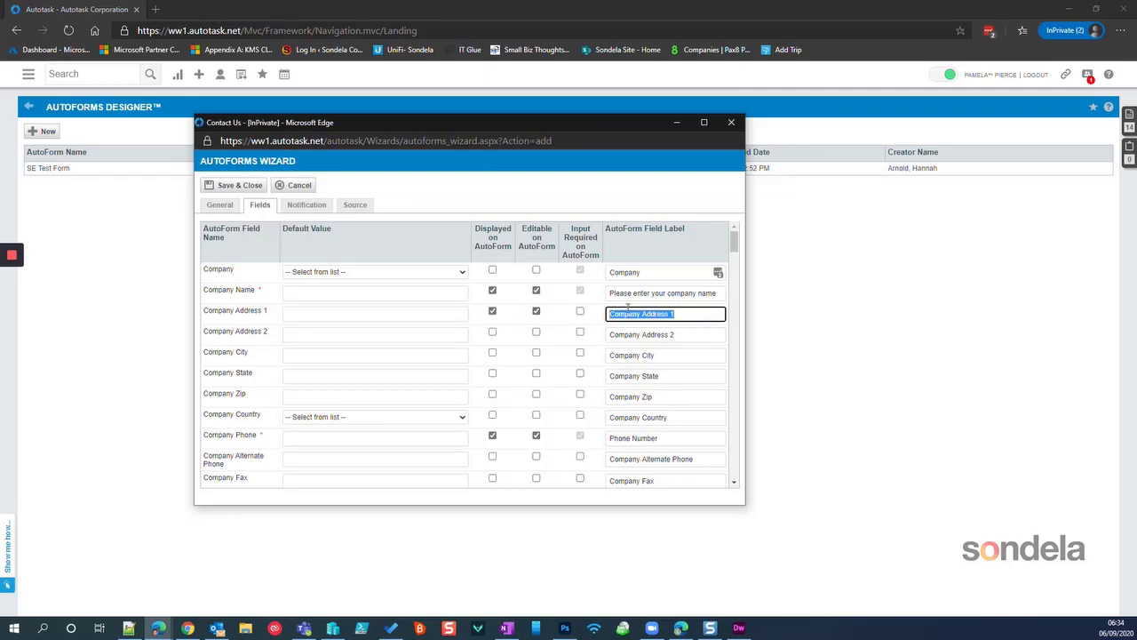
{"action": "left_click", "coordinate": [495, 314]}
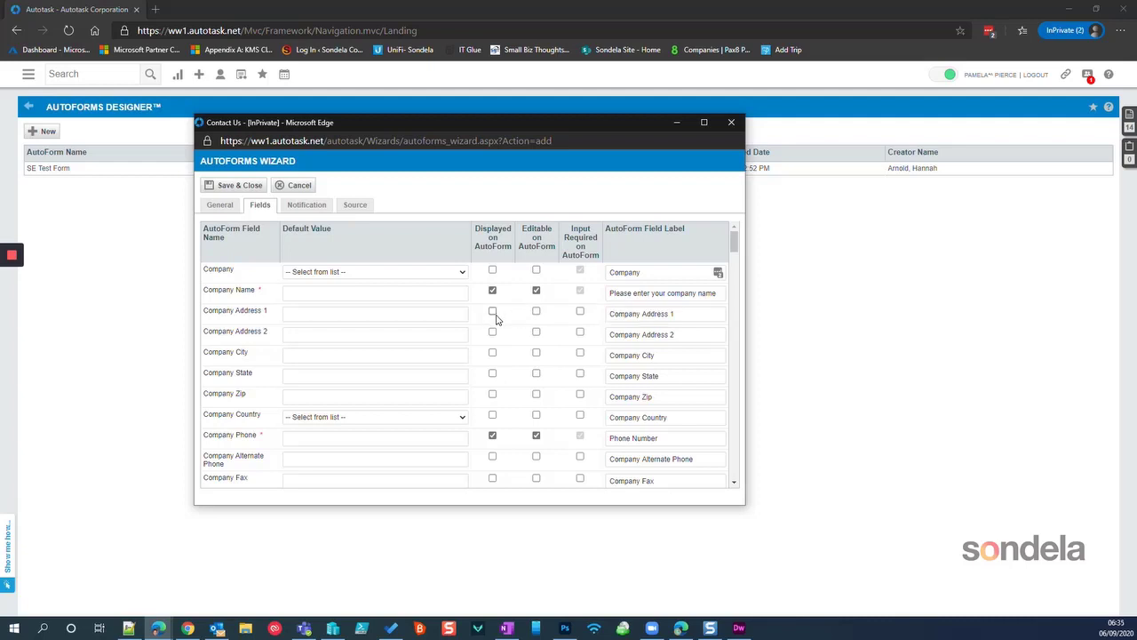
{"action": "left_click", "coordinate": [317, 209]}
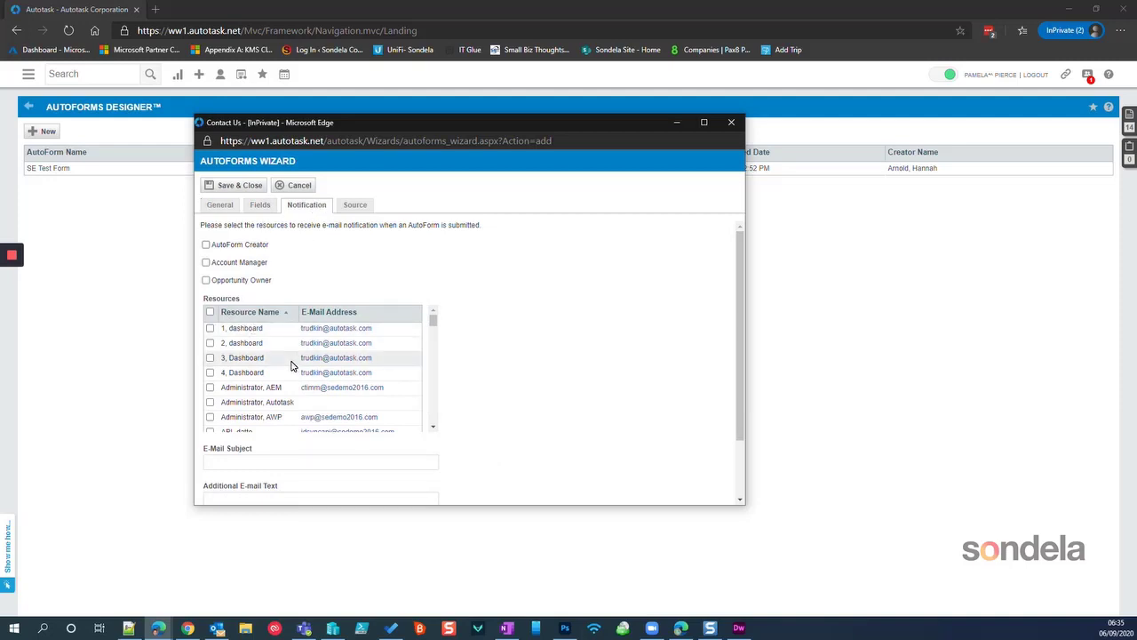
- Leave the notification Resources and e-mail subject empty and move on to the form's HTML source
{"action": "scroll", "coordinate": [297, 365], "scroll_direction": "down", "scroll_amount": 5}
{"action": "left_click", "coordinate": [265, 460]}
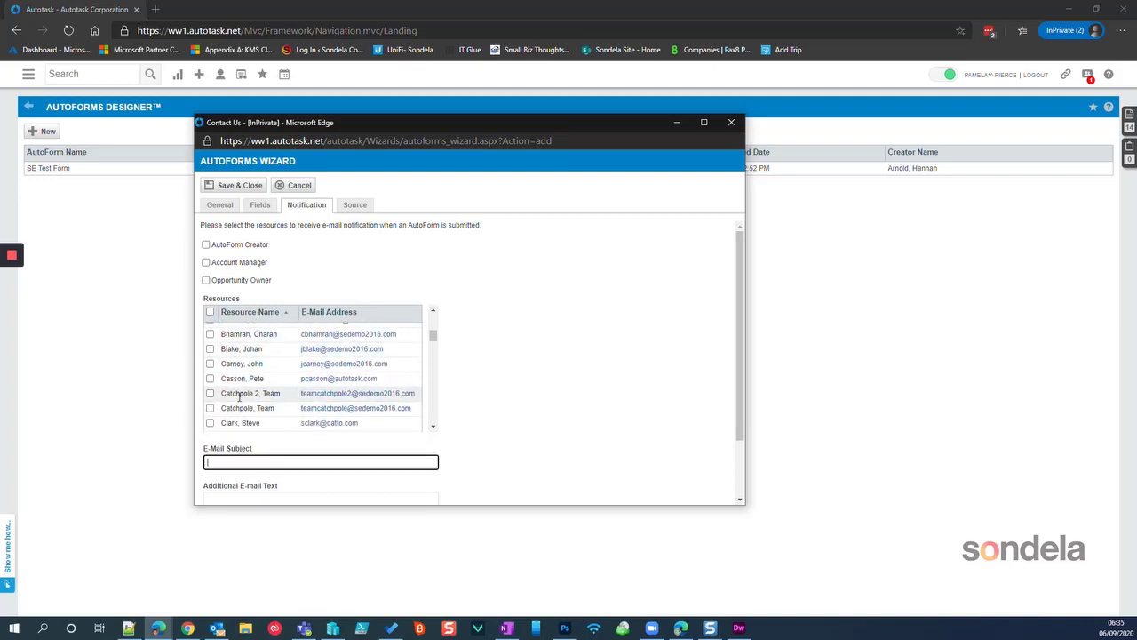
{"action": "scroll", "coordinate": [262, 373], "scroll_direction": "down", "scroll_amount": 5}
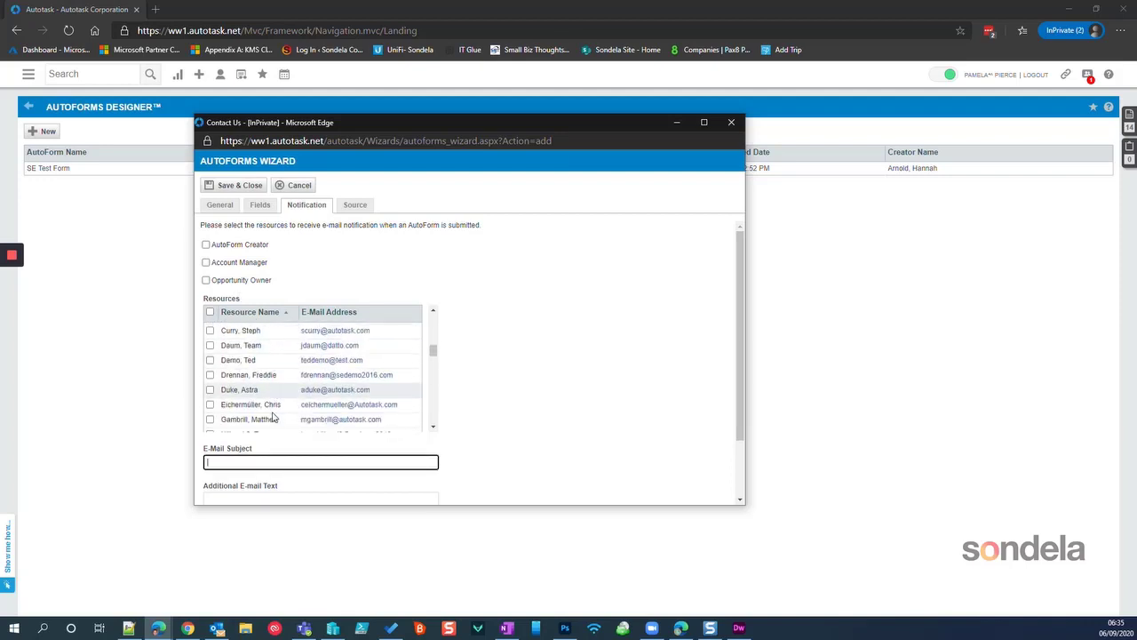
{"action": "scroll", "coordinate": [272, 415], "scroll_direction": "down", "scroll_amount": 15}
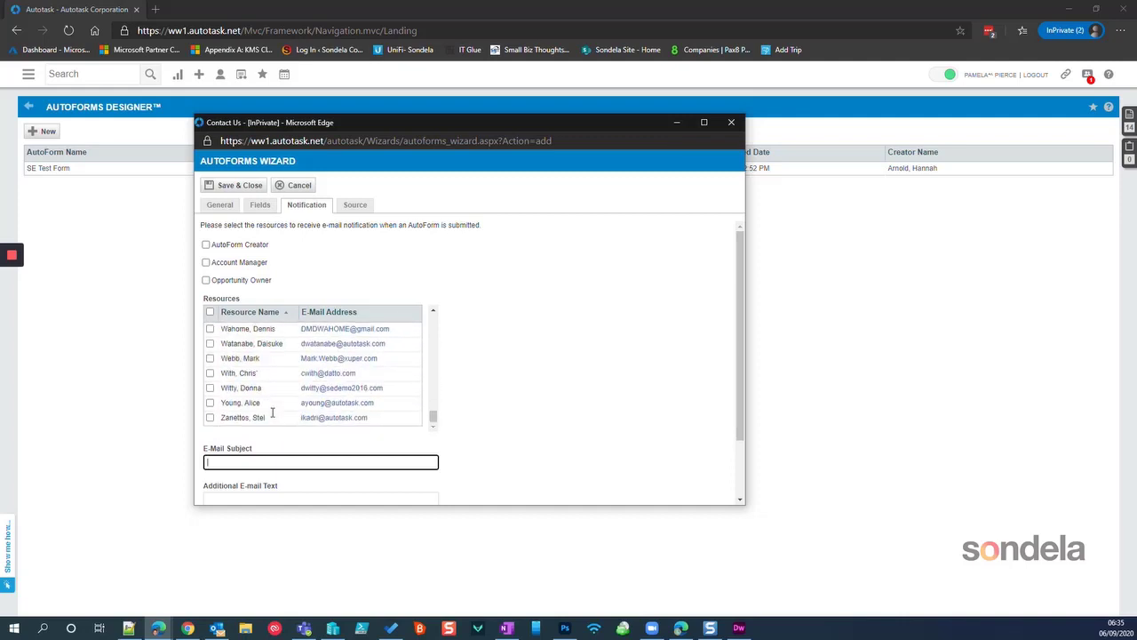
{"action": "scroll", "coordinate": [272, 415], "scroll_direction": "down", "scroll_amount": 2}
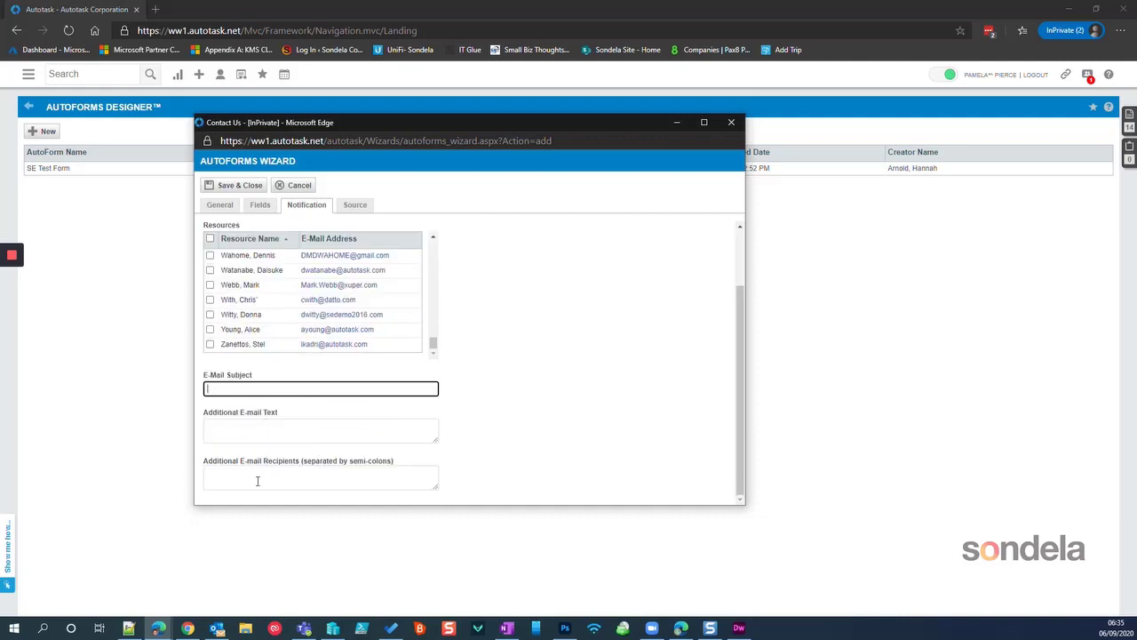
{"action": "left_click", "coordinate": [357, 206]}
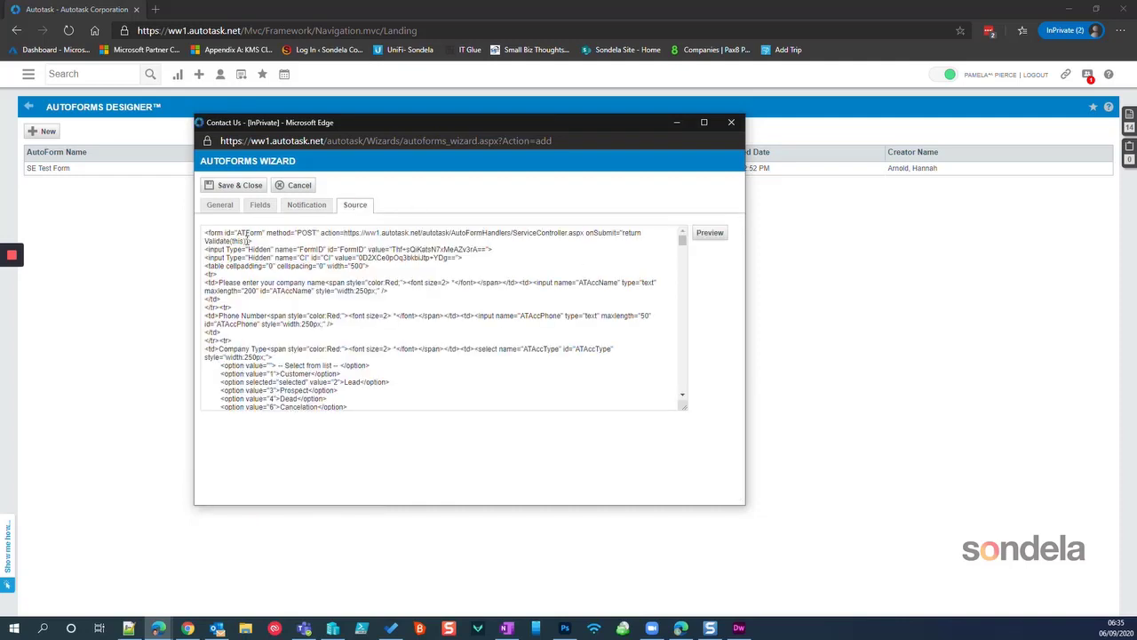
- Preview the Contact Us form in a separate window, inspect its Account Manager field, and close it
{"action": "left_click_drag", "start_coordinate": [202, 233], "coordinate": [376, 583]}
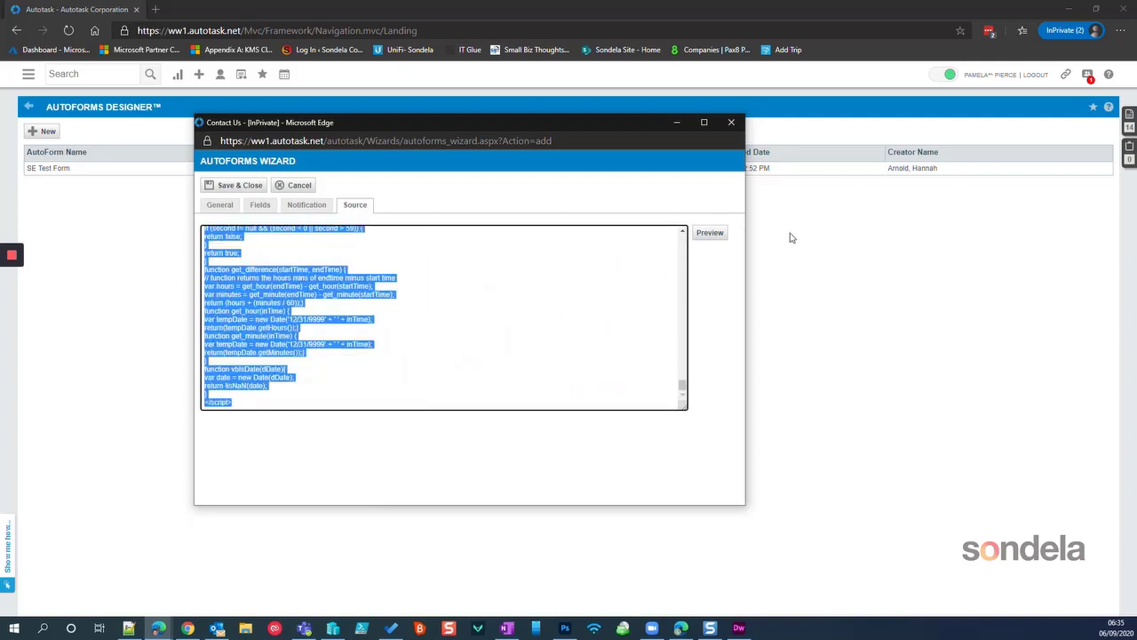
{"action": "left_click", "coordinate": [712, 240]}
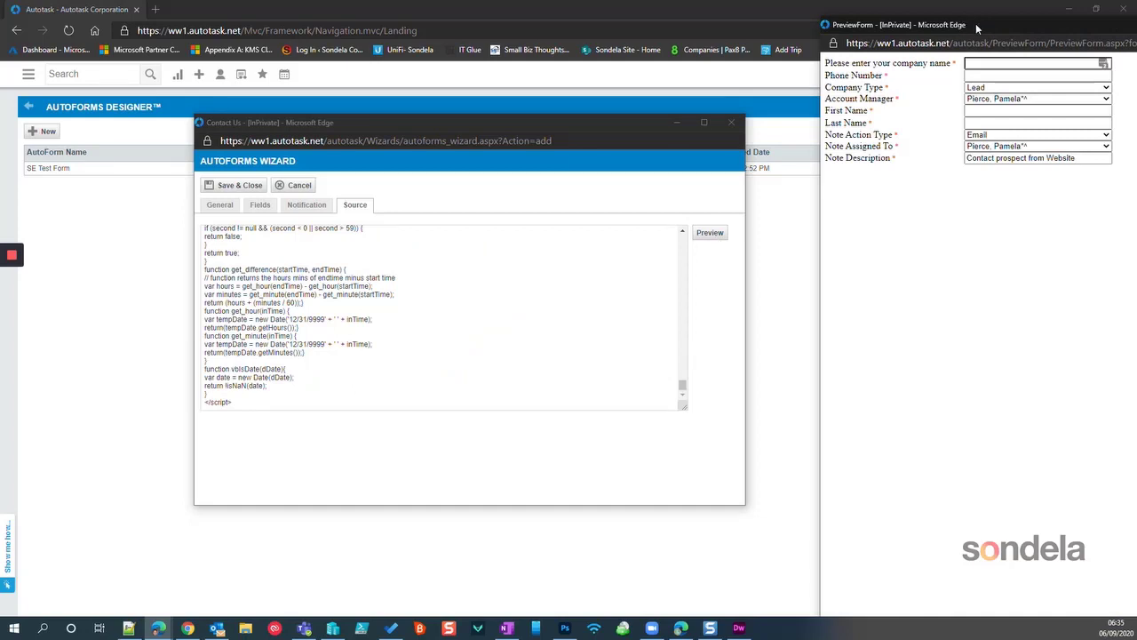
{"action": "left_click_drag", "start_coordinate": [977, 29], "coordinate": [375, 77]}
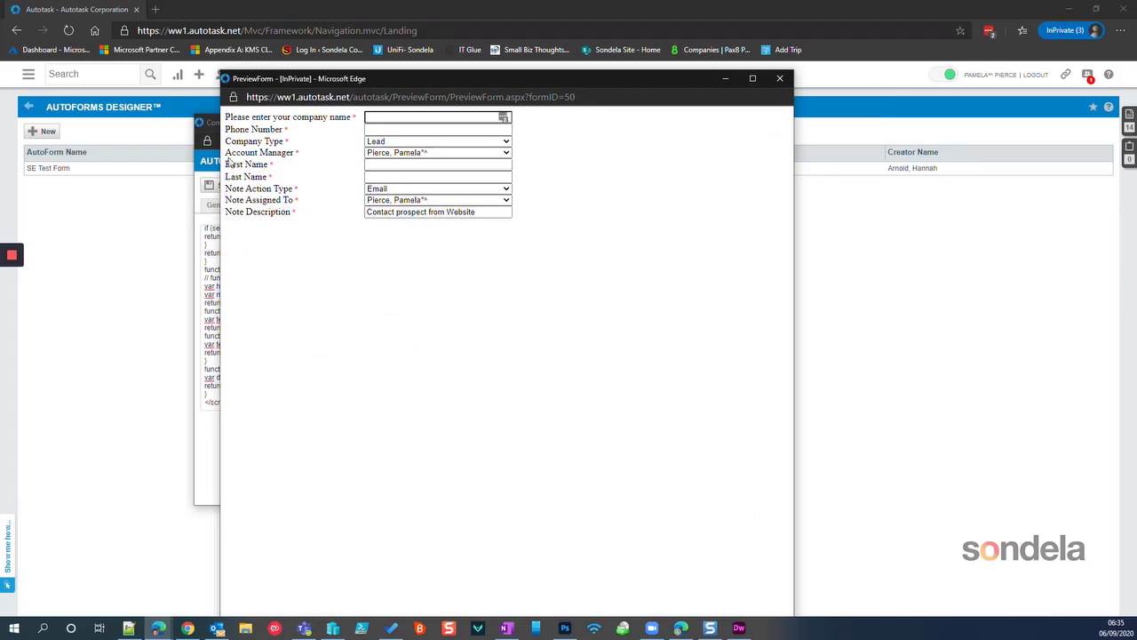
{"action": "left_click_drag", "start_coordinate": [228, 152], "coordinate": [315, 160]}
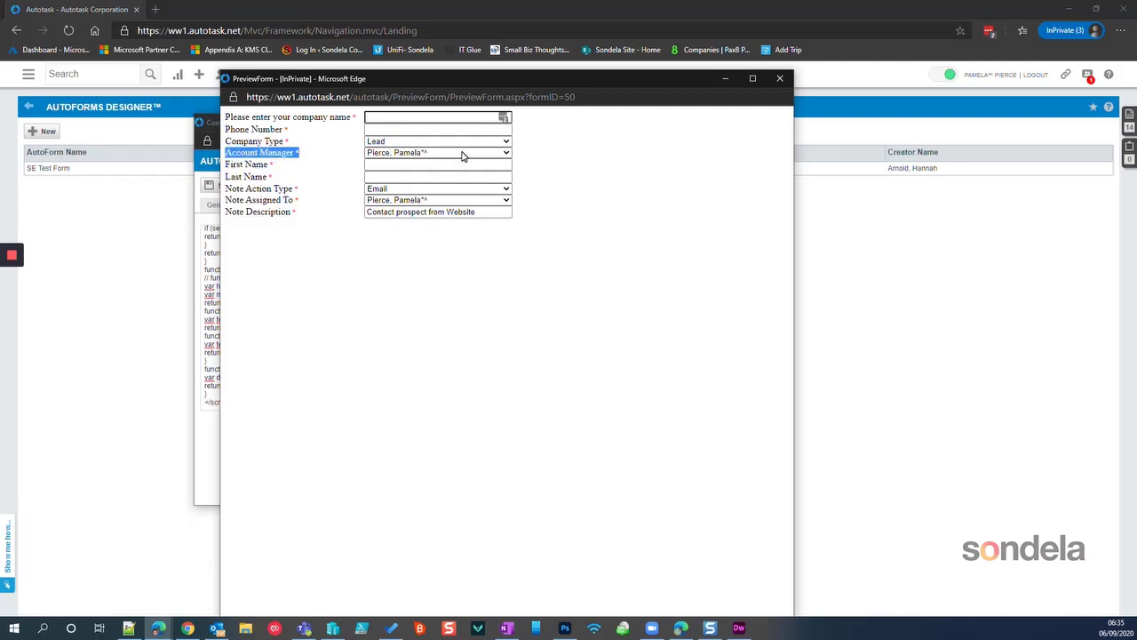
{"action": "left_click", "coordinate": [780, 81]}
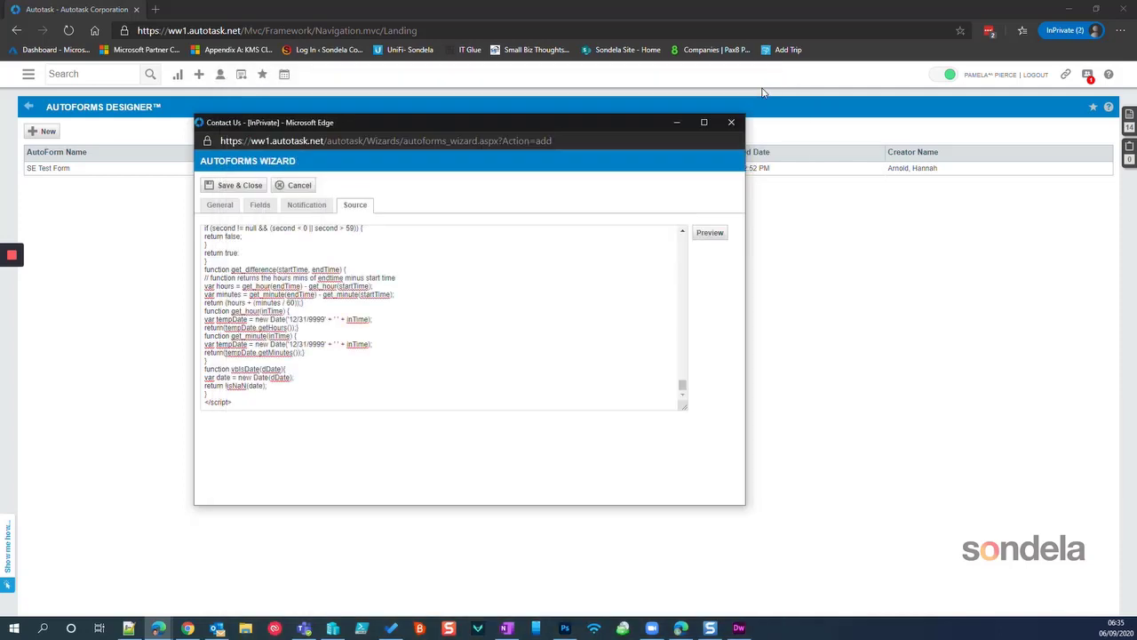
- In the Fields list, hide Account Manager and Company Type from the form
{"action": "left_click", "coordinate": [262, 208]}
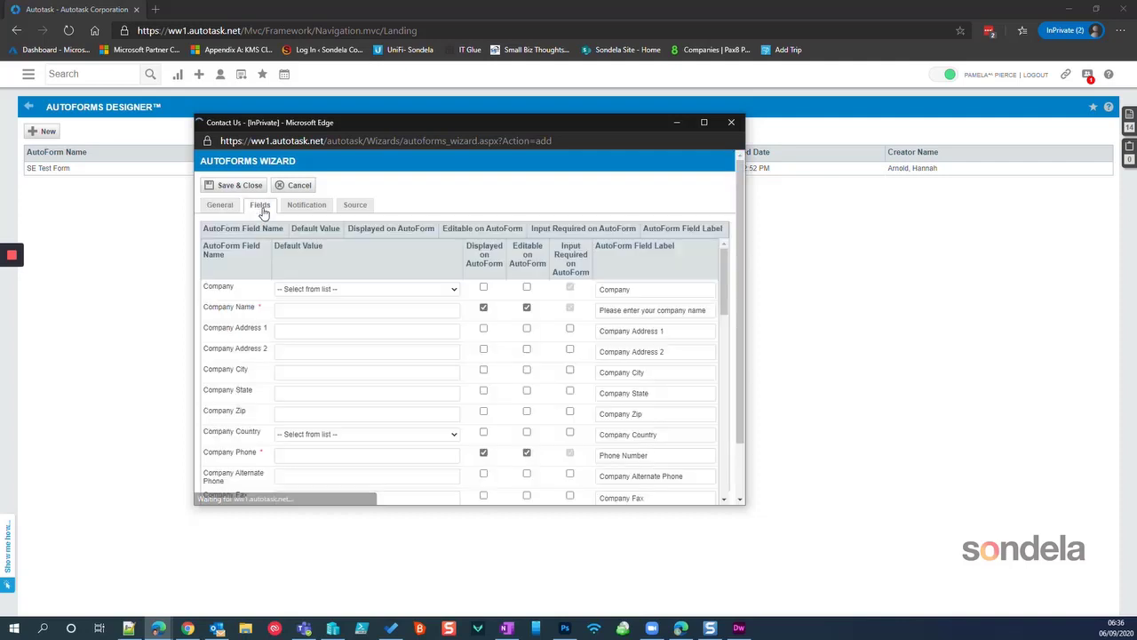
{"action": "scroll", "coordinate": [300, 392], "scroll_direction": "down", "scroll_amount": 3}
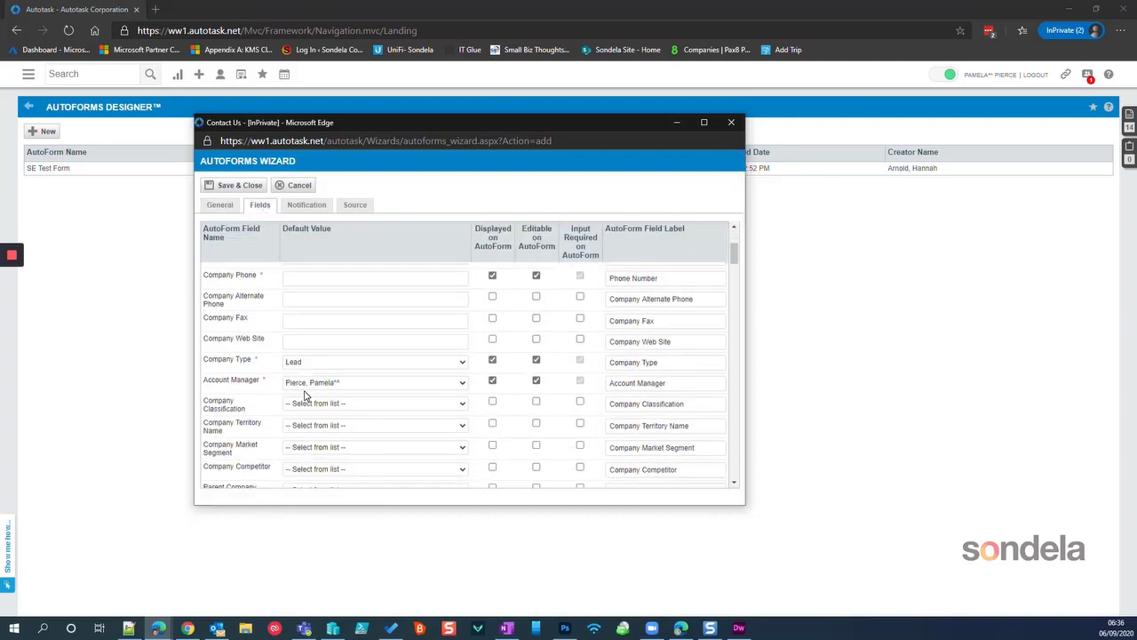
{"action": "left_click", "coordinate": [492, 380]}
{"action": "left_click", "coordinate": [492, 359]}
- Hide Note Action Type, Note Assigned To and Note Description, then view the regenerated source
{"action": "scroll", "coordinate": [484, 432], "scroll_direction": "down", "scroll_amount": 1}
{"action": "scroll", "coordinate": [484, 431], "scroll_direction": "down", "scroll_amount": 5}
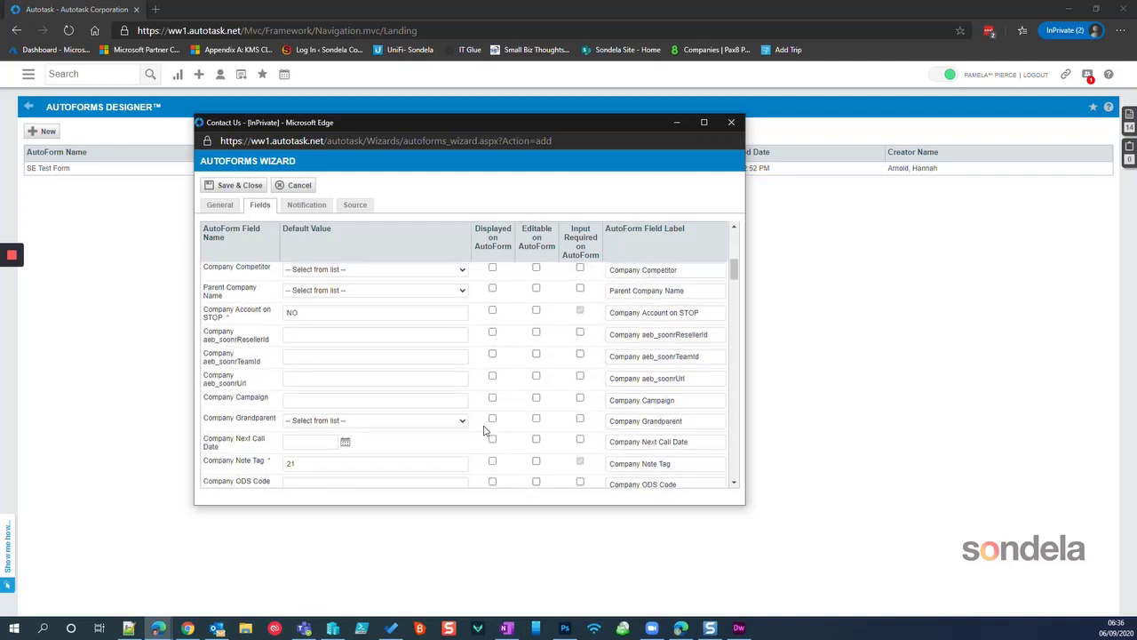
{"action": "scroll", "coordinate": [485, 431], "scroll_direction": "down", "scroll_amount": 8}
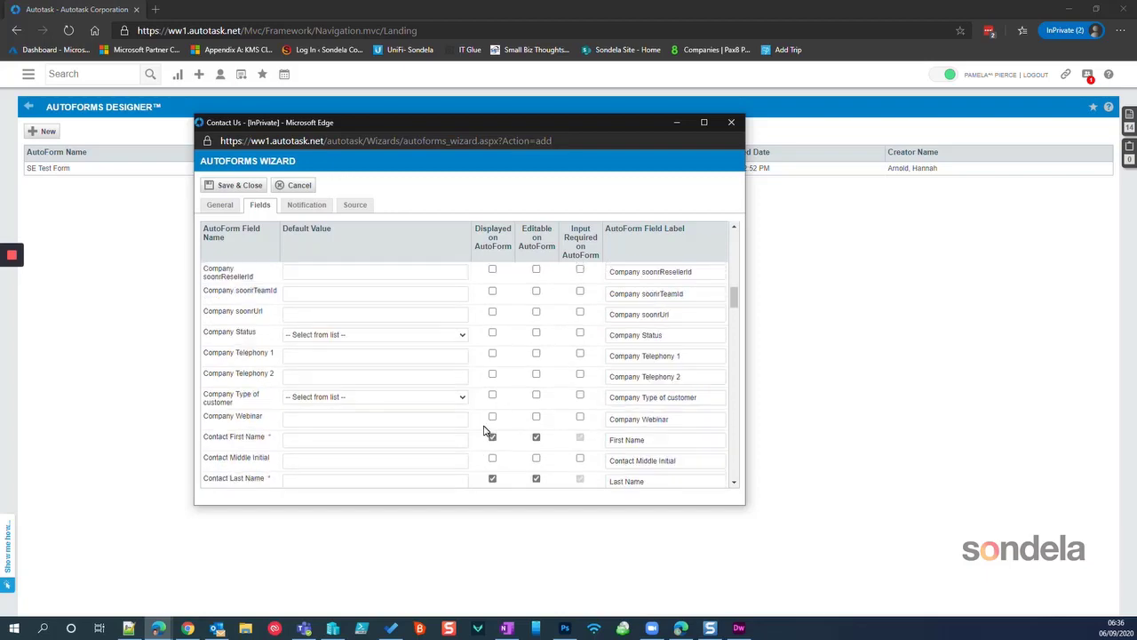
{"action": "scroll", "coordinate": [484, 430], "scroll_direction": "down", "scroll_amount": 8}
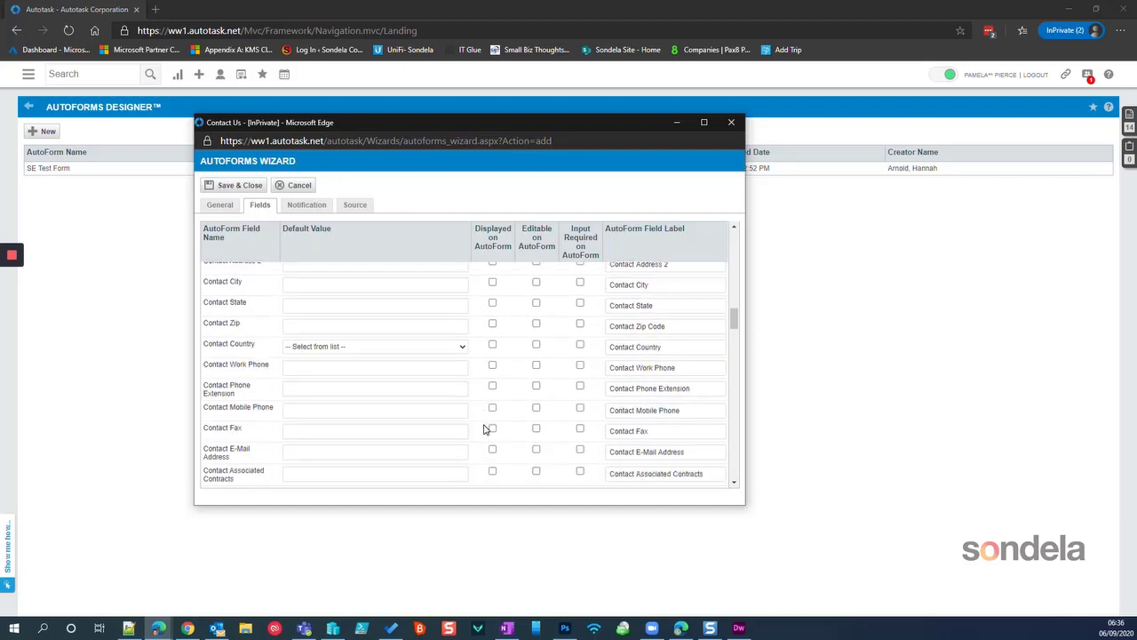
{"action": "scroll", "coordinate": [484, 429], "scroll_direction": "down", "scroll_amount": 10}
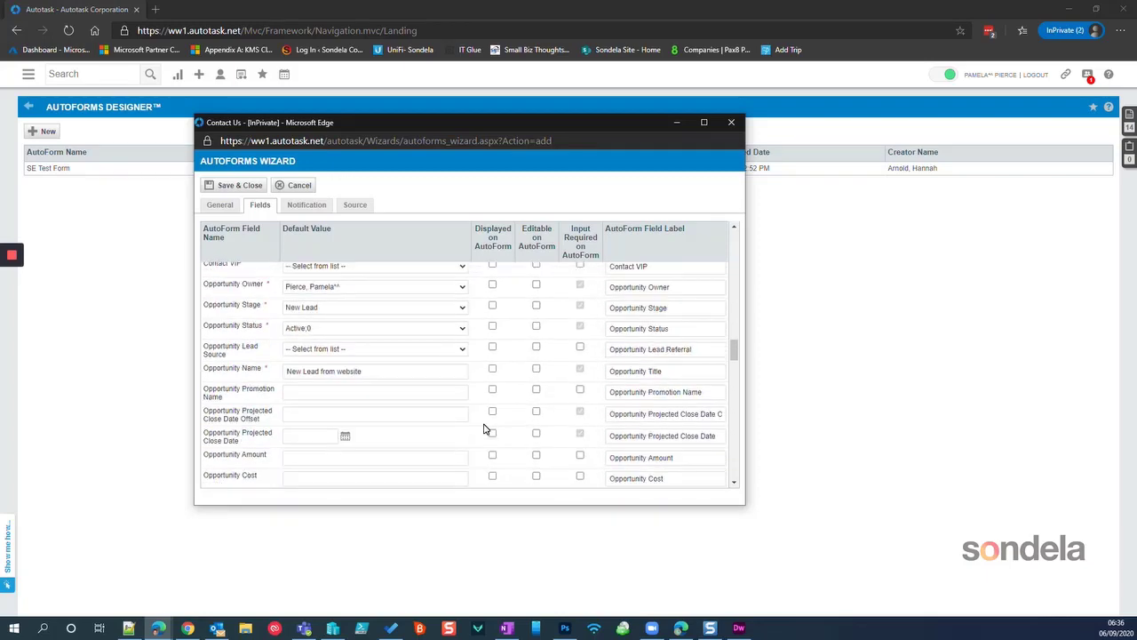
{"action": "scroll", "coordinate": [484, 428], "scroll_direction": "down", "scroll_amount": 10}
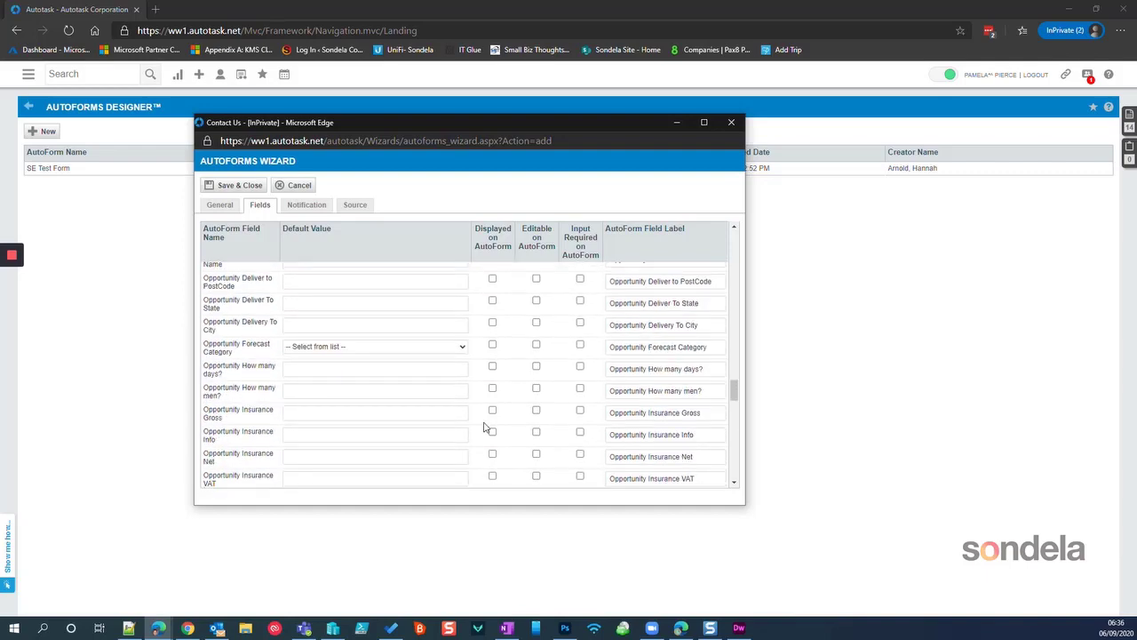
{"action": "scroll", "coordinate": [484, 427], "scroll_direction": "down", "scroll_amount": 10}
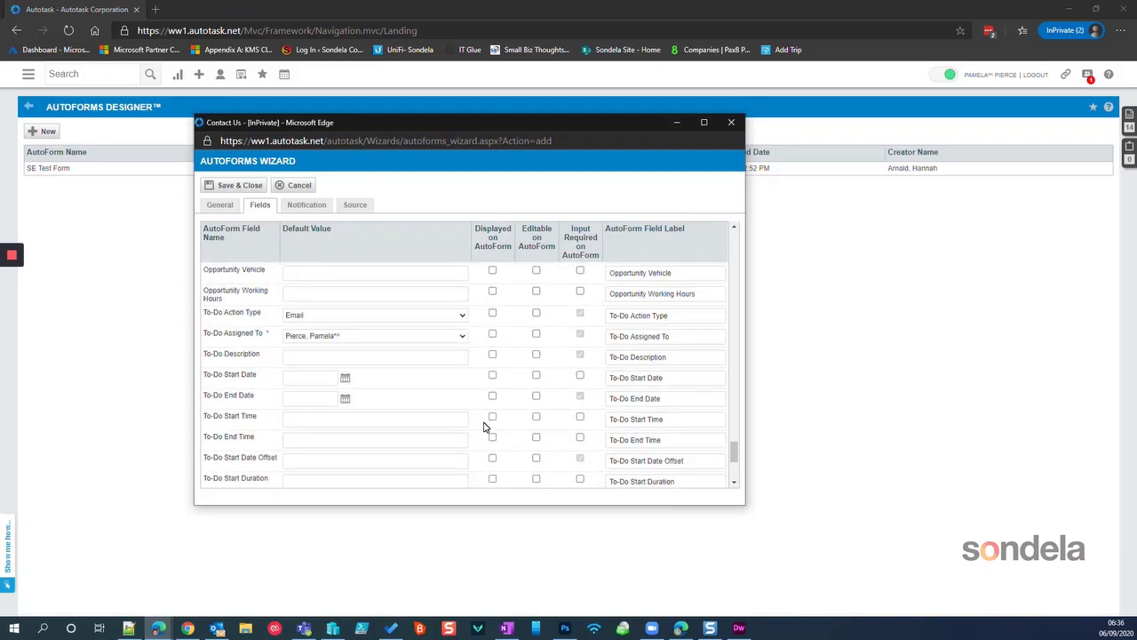
{"action": "scroll", "coordinate": [484, 427], "scroll_direction": "down", "scroll_amount": 3}
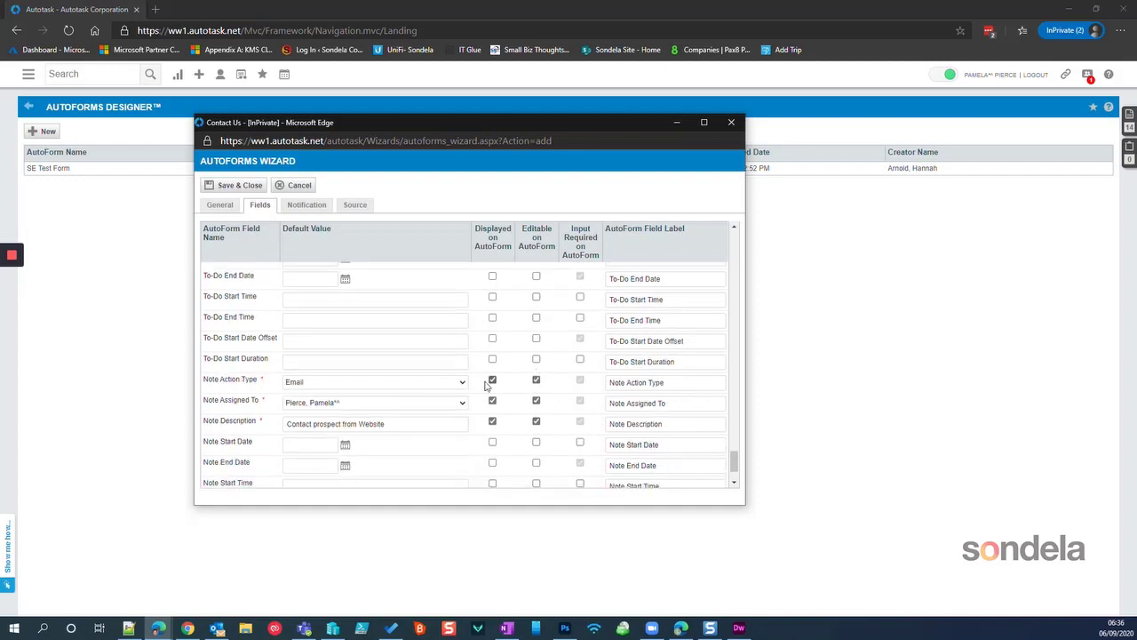
{"action": "left_click", "coordinate": [492, 380]}
{"action": "left_click", "coordinate": [493, 401]}
{"action": "left_click", "coordinate": [493, 421]}
{"action": "left_click", "coordinate": [349, 211]}
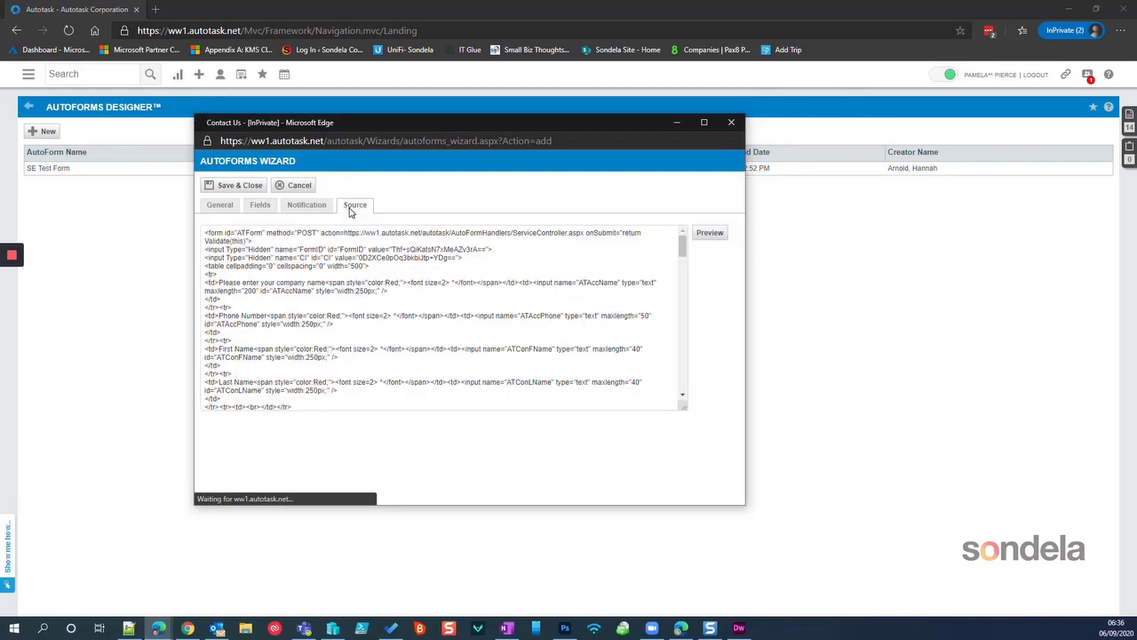
- Preview the updated form to confirm only company name, phone and first/last name remain
{"action": "left_click", "coordinate": [711, 234]}
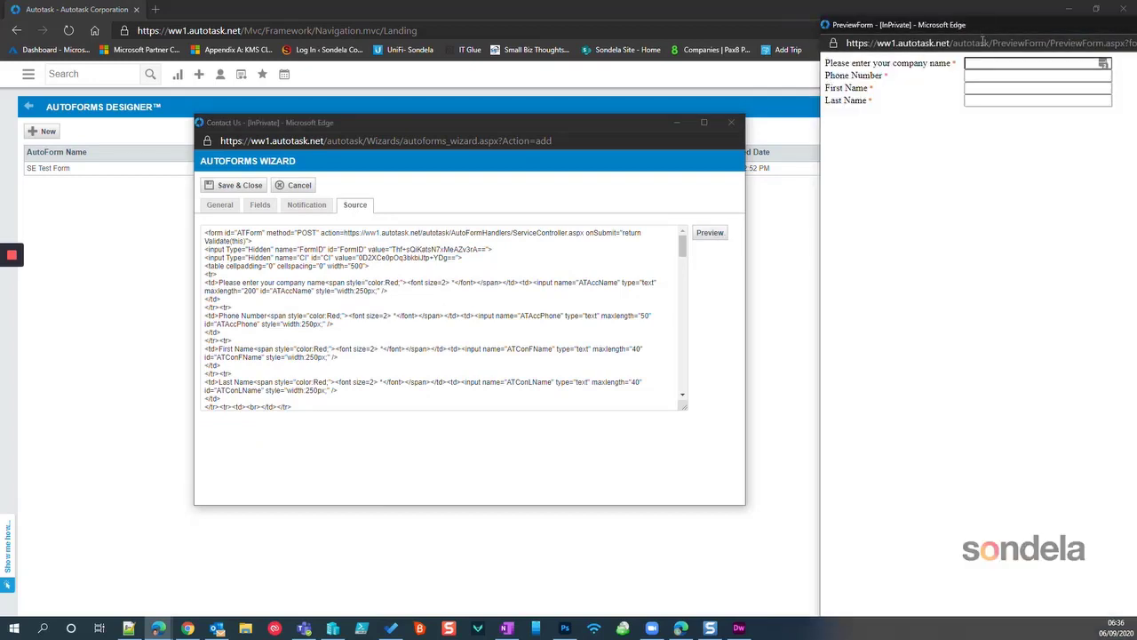
{"action": "left_click_drag", "start_coordinate": [972, 24], "coordinate": [405, 109]}
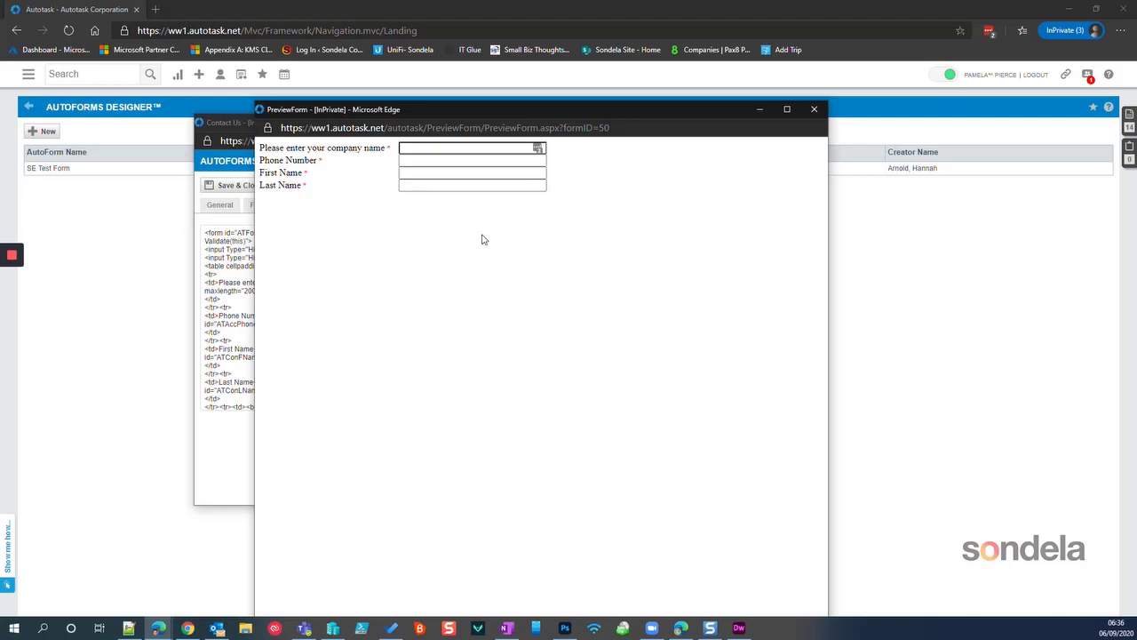
{"action": "left_click", "coordinate": [813, 109]}
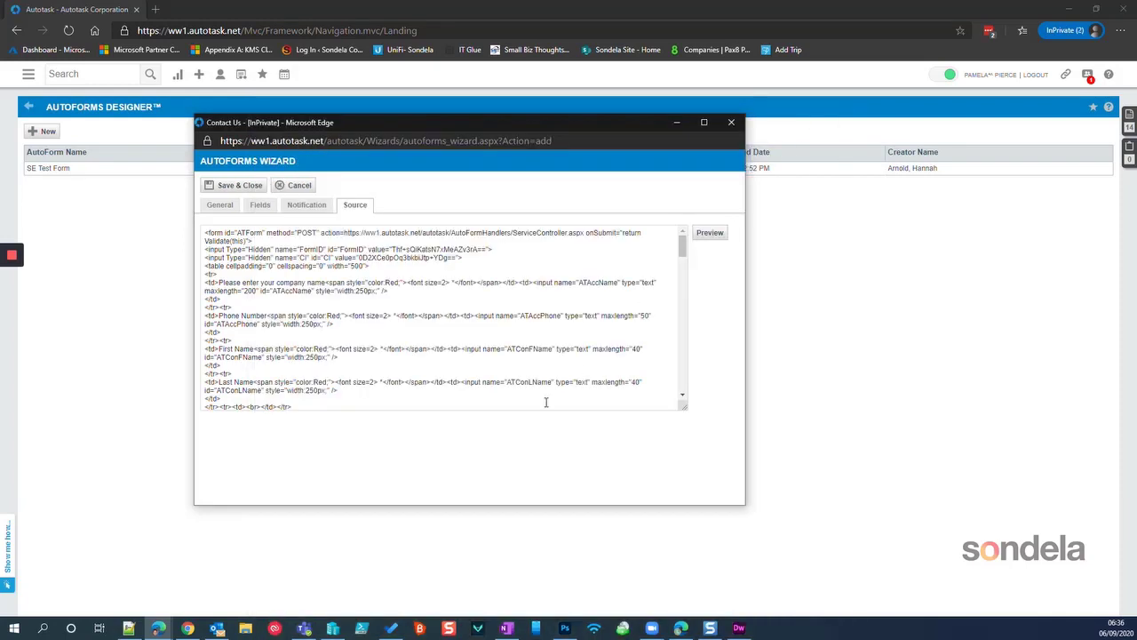
- Select the entire form source text and bring up Dreamweaver
{"action": "left_click", "coordinate": [207, 236]}
{"action": "left_click_drag", "start_coordinate": [207, 235], "coordinate": [562, 317]}
{"action": "left_click", "coordinate": [205, 234]}
{"action": "left_click_drag", "start_coordinate": [217, 257], "coordinate": [299, 530]}
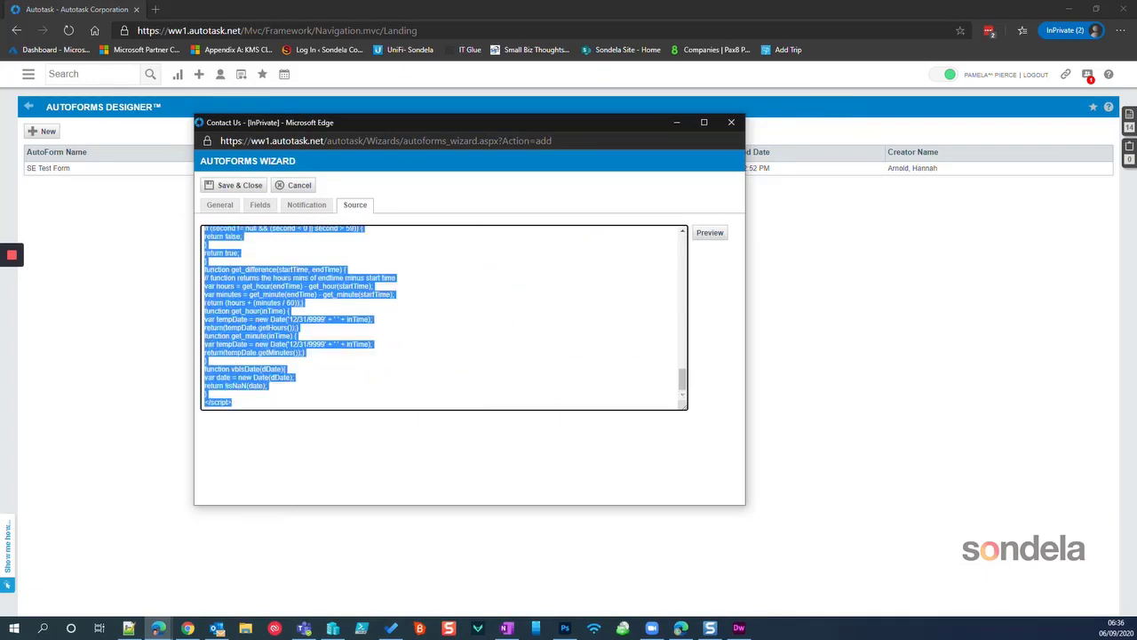
{"action": "left_click", "coordinate": [738, 628]}
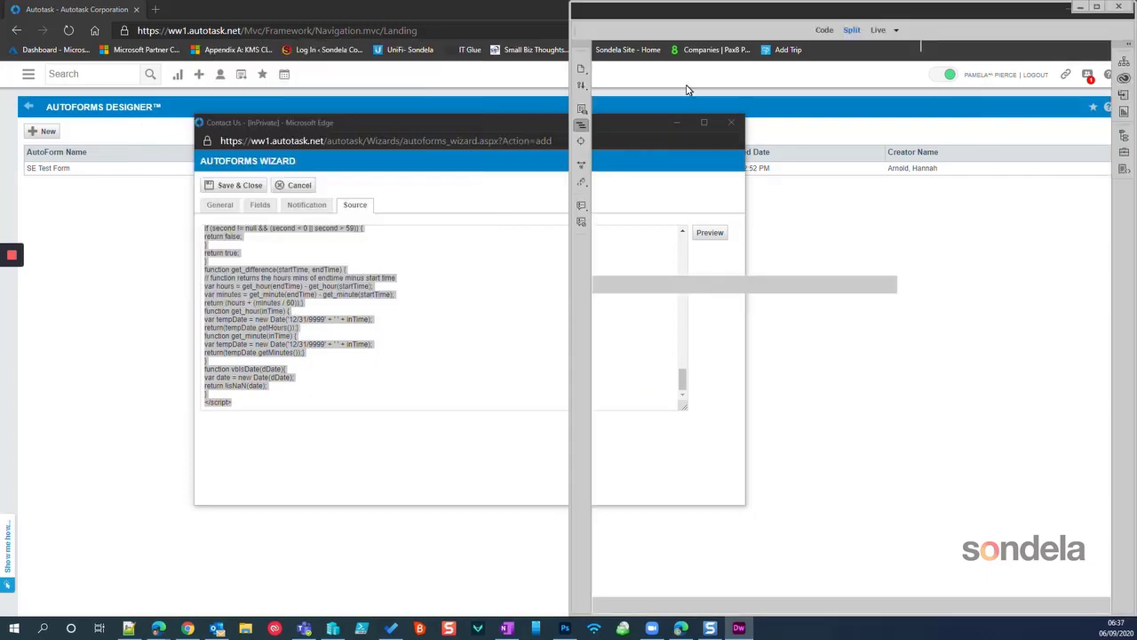
- Maximize Dreamweaver and paste the copied form source into the page body
{"action": "key", "text": "super+Right"}
{"action": "key", "text": "super+Left"}
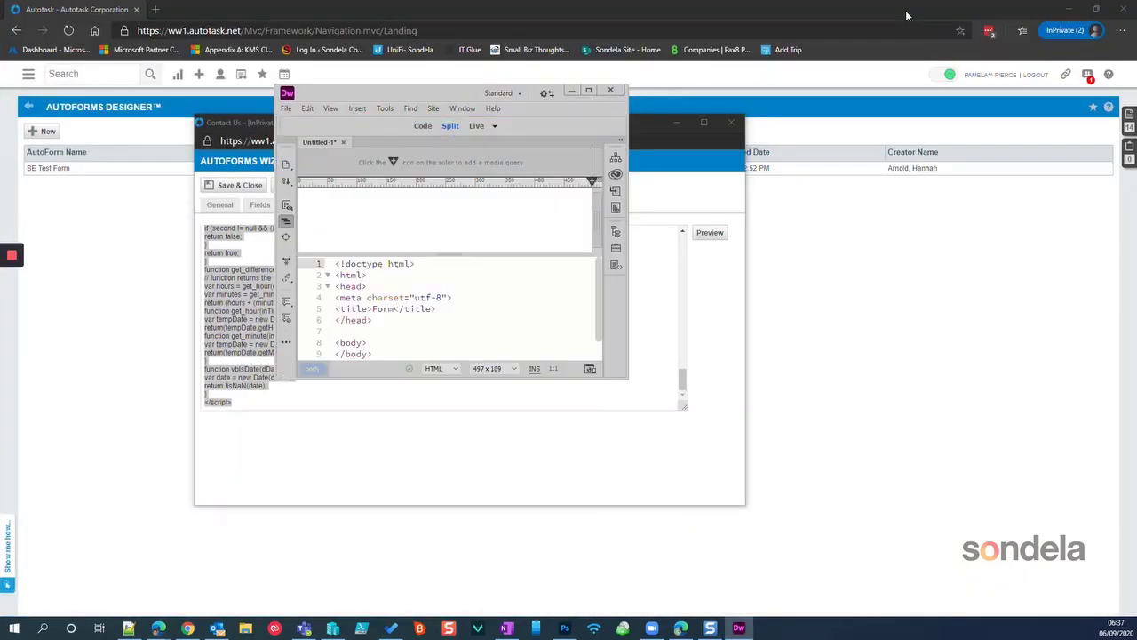
{"action": "left_click", "coordinate": [589, 90]}
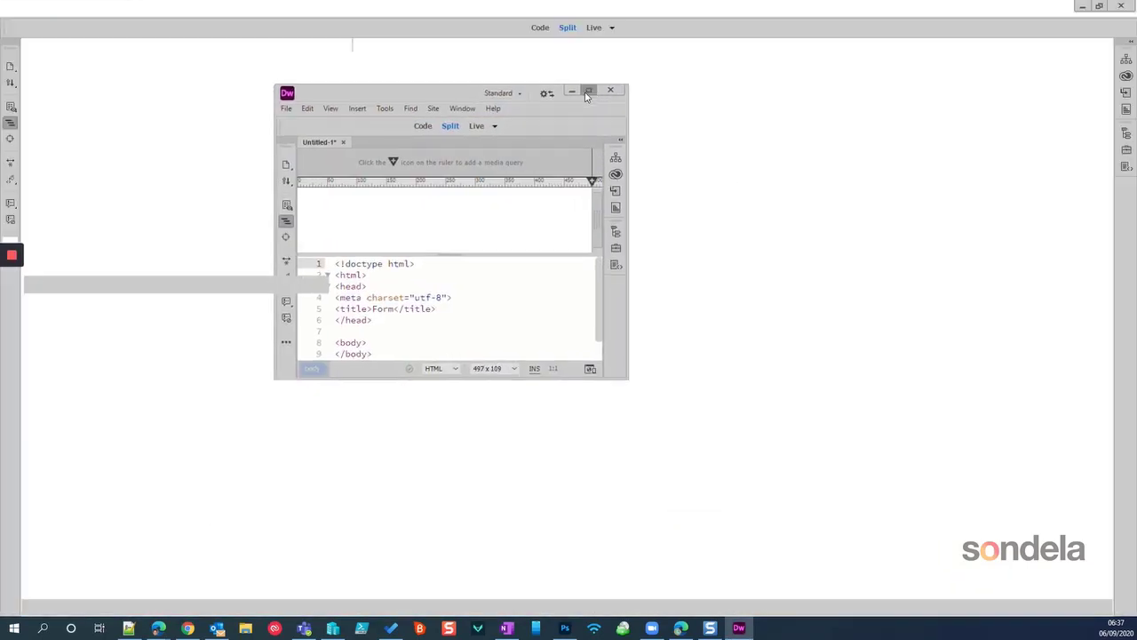
{"action": "left_click", "coordinate": [119, 153]}
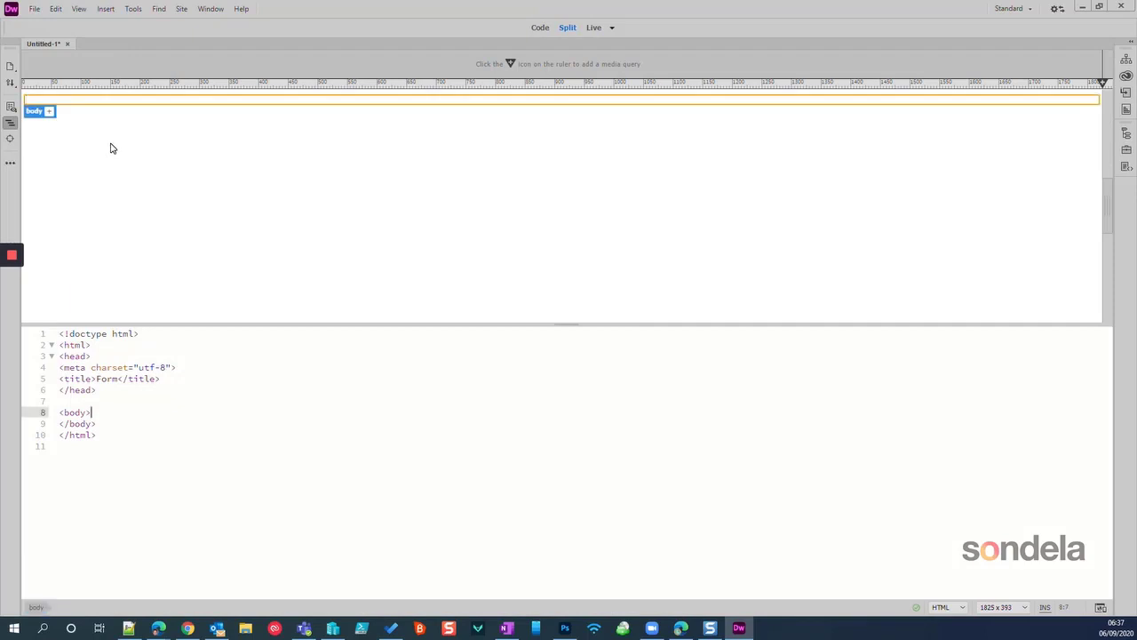
{"action": "key", "text": "ctrl+v"}
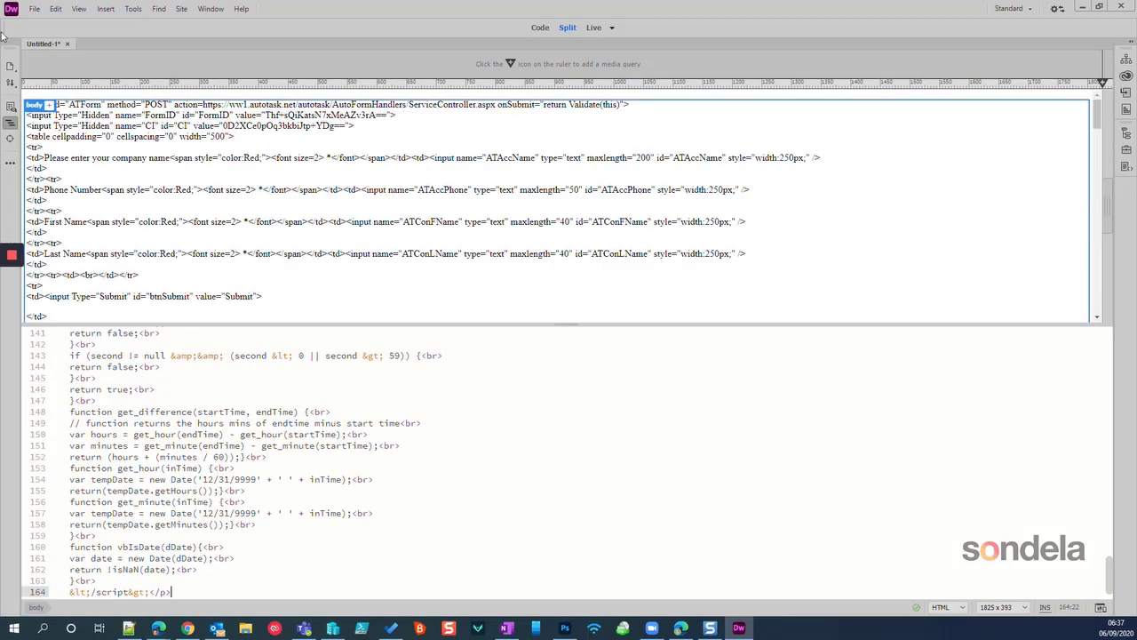
- Replace all page code with the form source so the form renders, then minimize Dreamweaver
{"action": "left_click", "coordinate": [229, 190]}
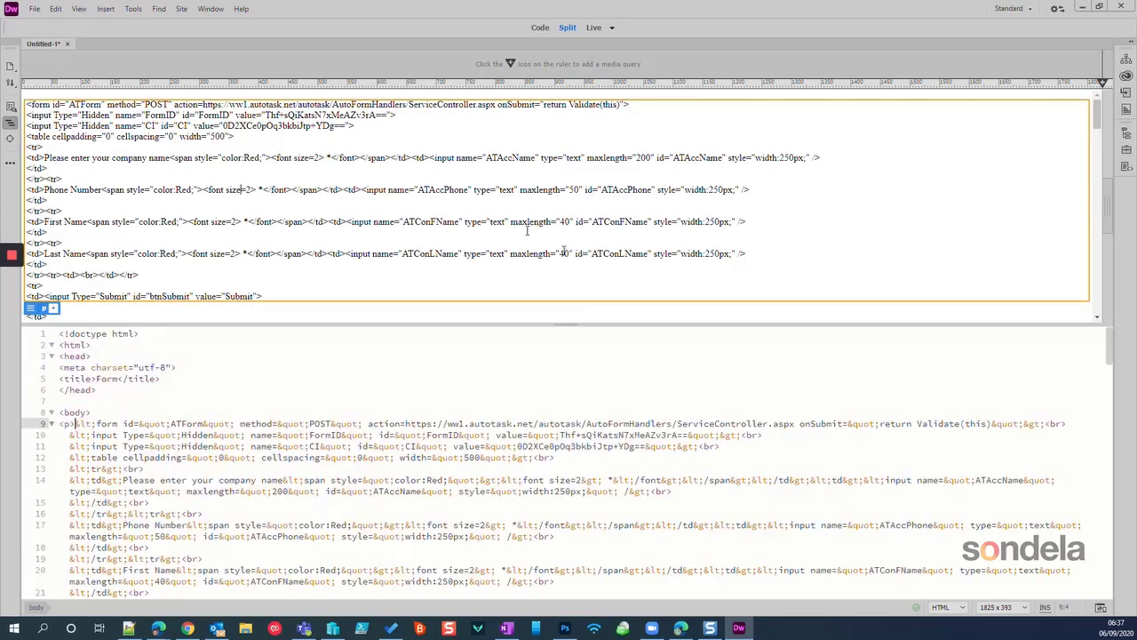
{"action": "left_click", "coordinate": [58, 334]}
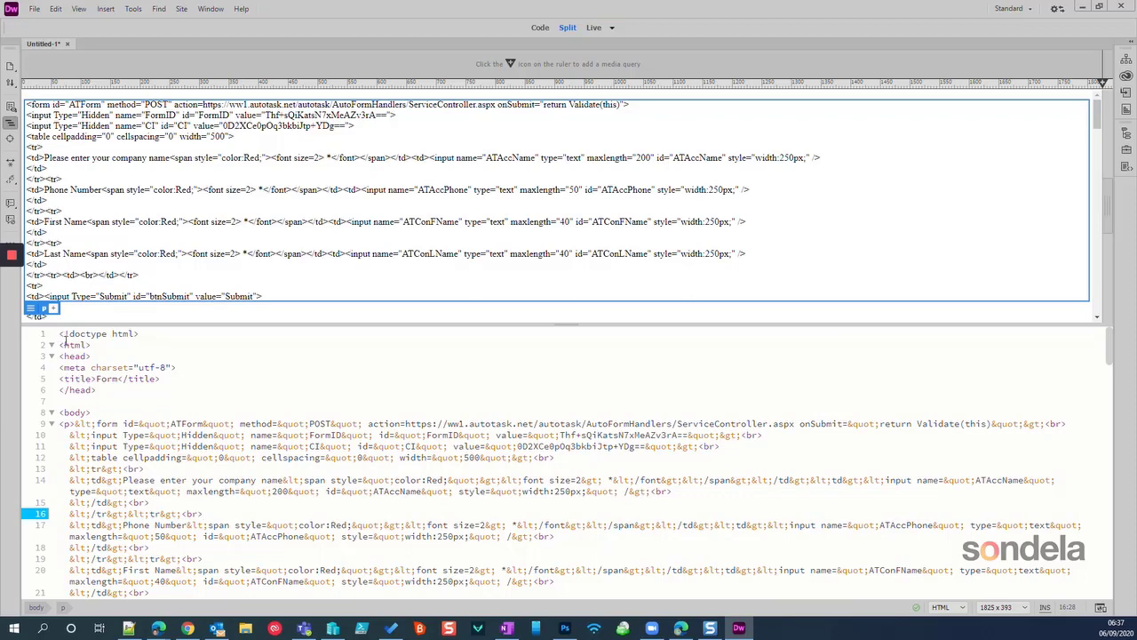
{"action": "left_click_drag", "start_coordinate": [63, 334], "coordinate": [818, 636]}
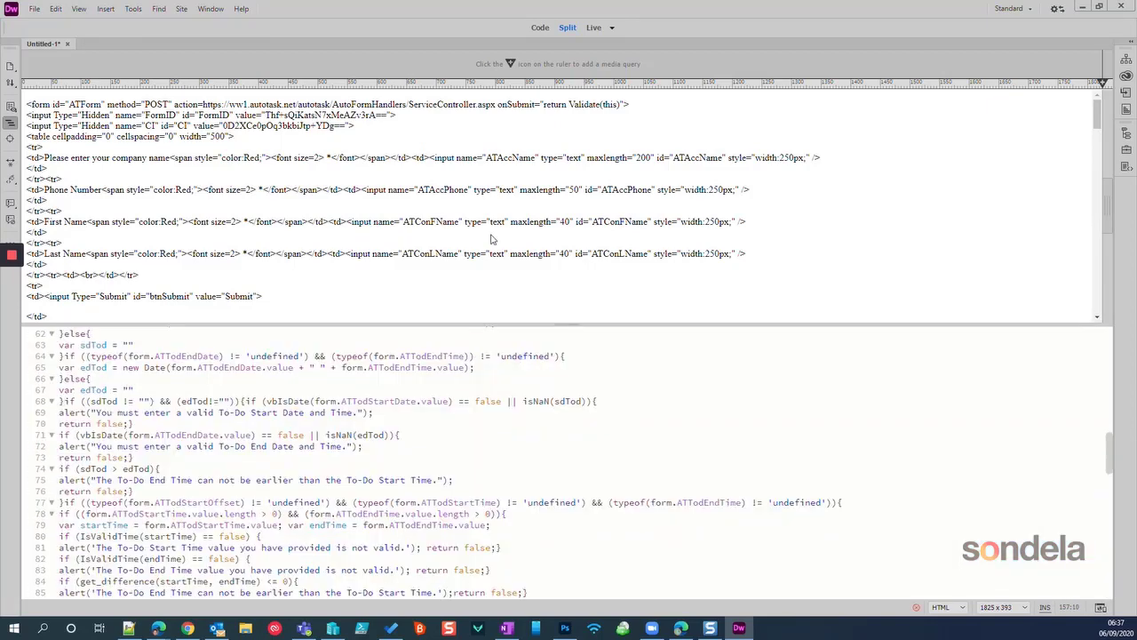
{"action": "left_click", "coordinate": [336, 309]}
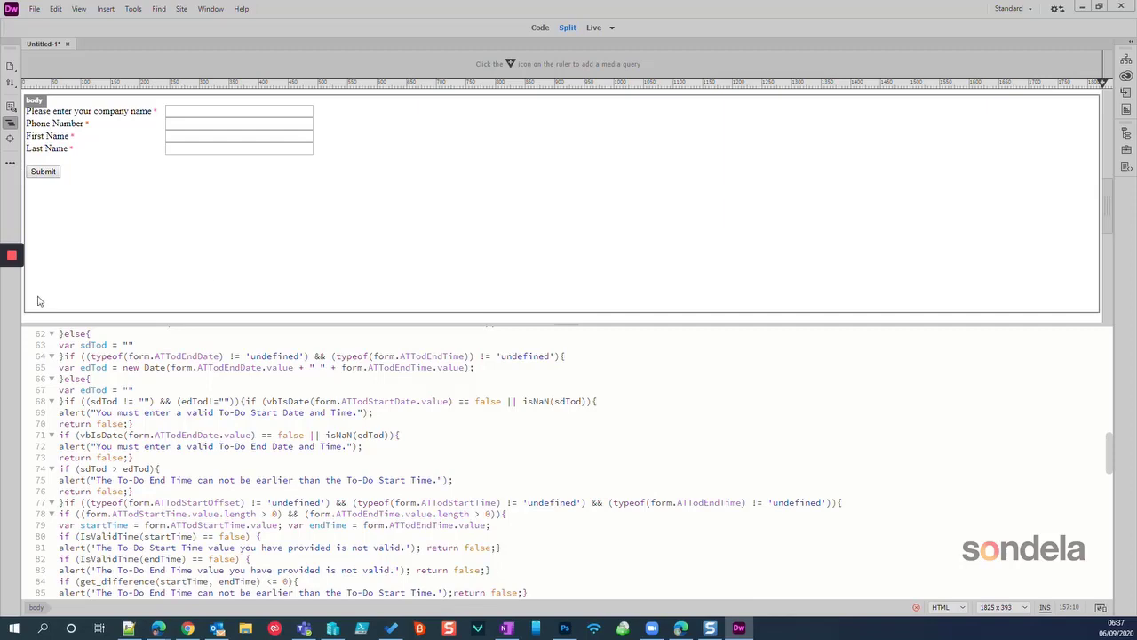
{"action": "scroll", "coordinate": [242, 462], "scroll_direction": "up", "scroll_amount": 20}
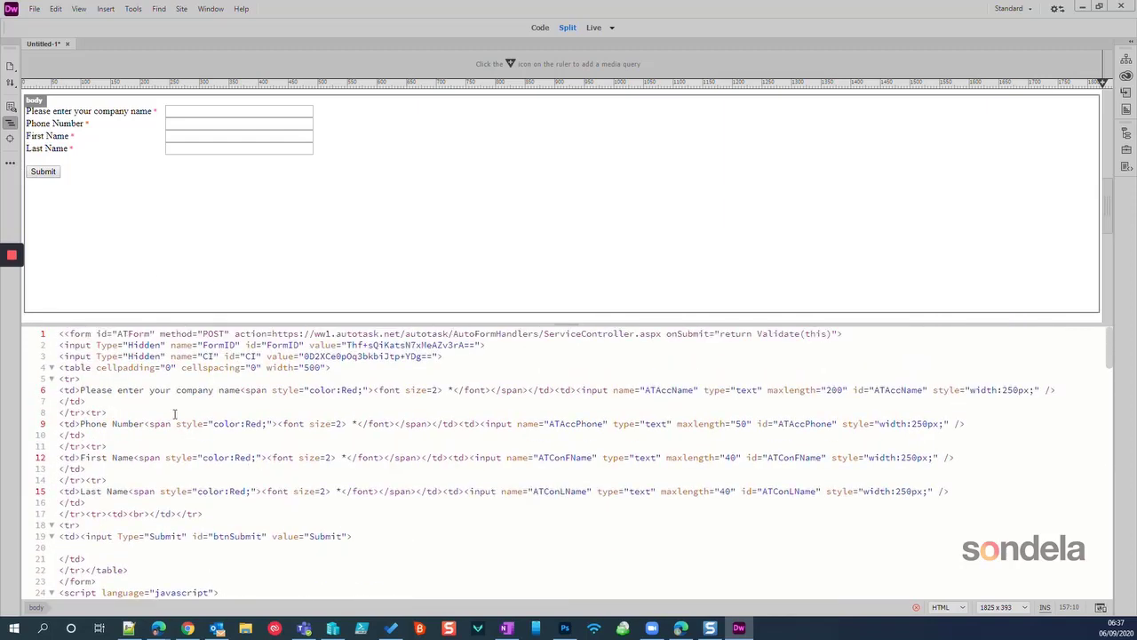
{"action": "left_click", "coordinate": [129, 366]}
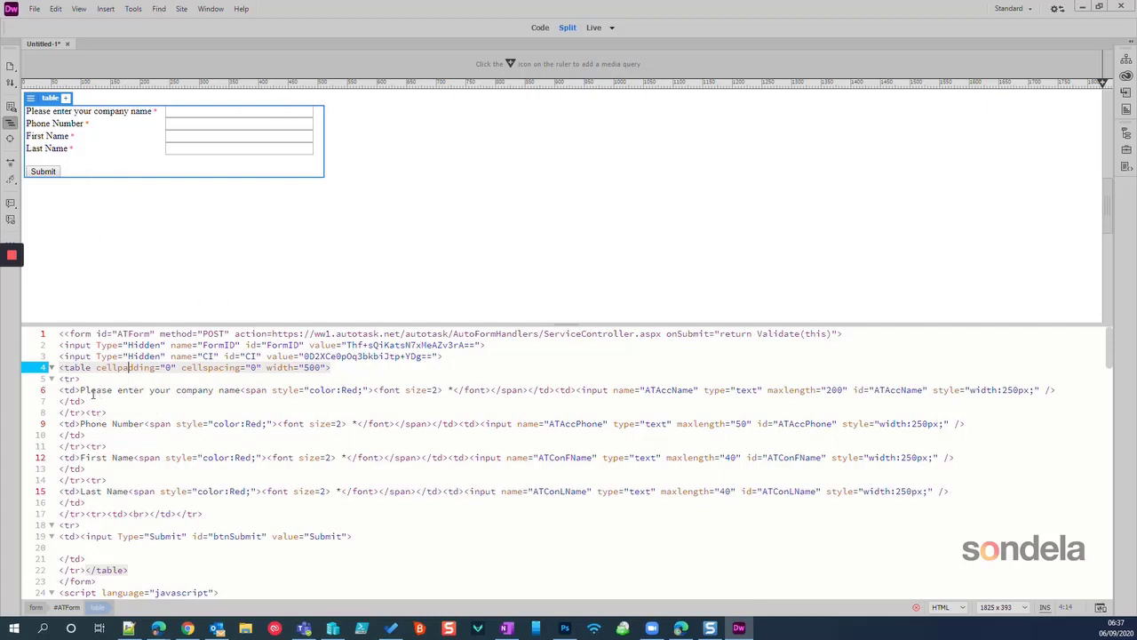
{"action": "left_click_drag", "start_coordinate": [82, 389], "coordinate": [236, 391]}
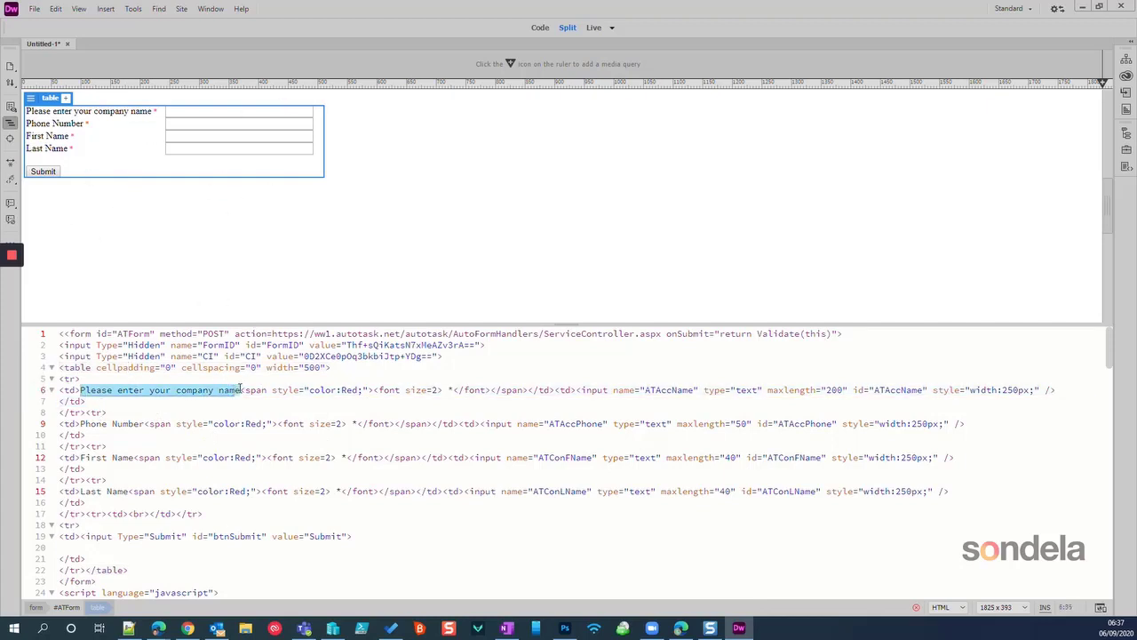
{"action": "left_click", "coordinate": [1081, 7]}
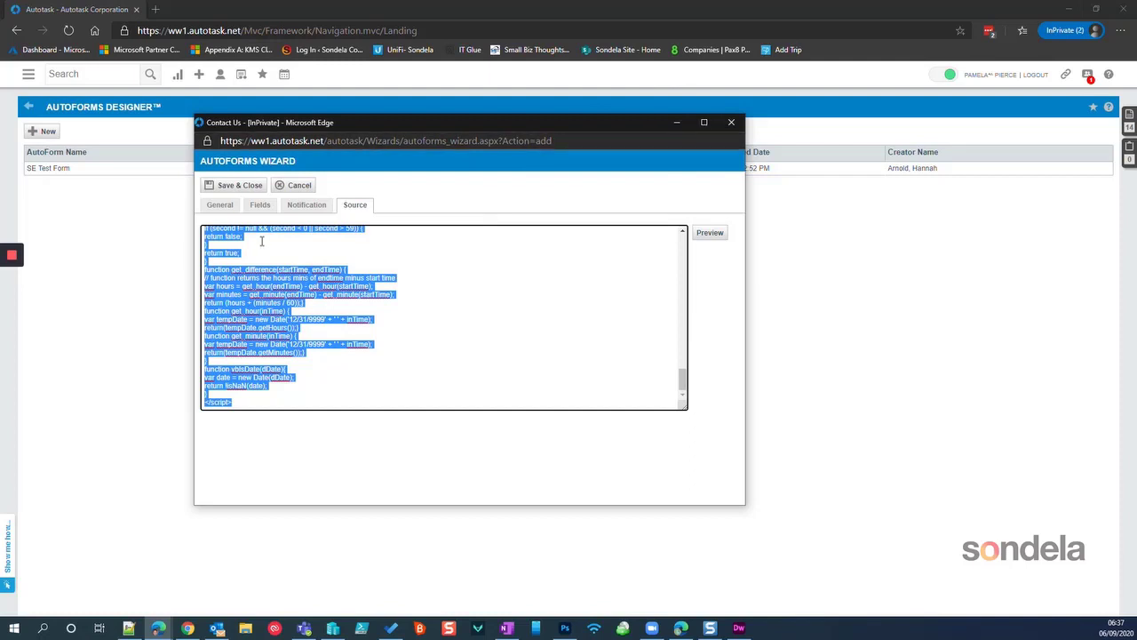
- Save and close the Contact Us AutoForm, confirming its source was copied
{"action": "left_click", "coordinate": [236, 186]}
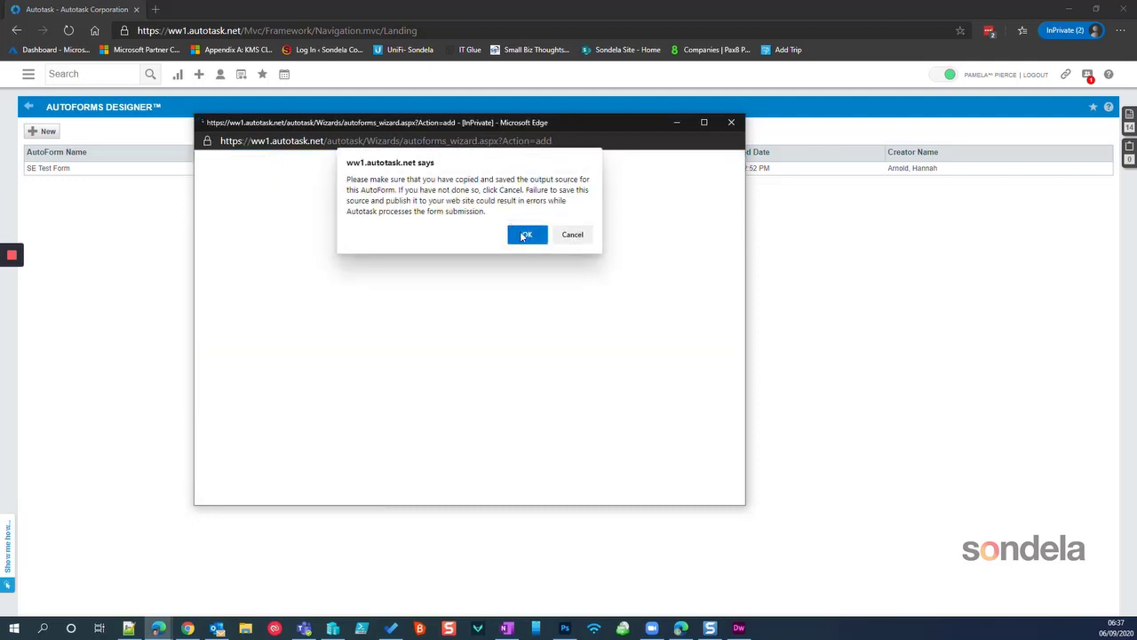
{"action": "left_click", "coordinate": [523, 235]}
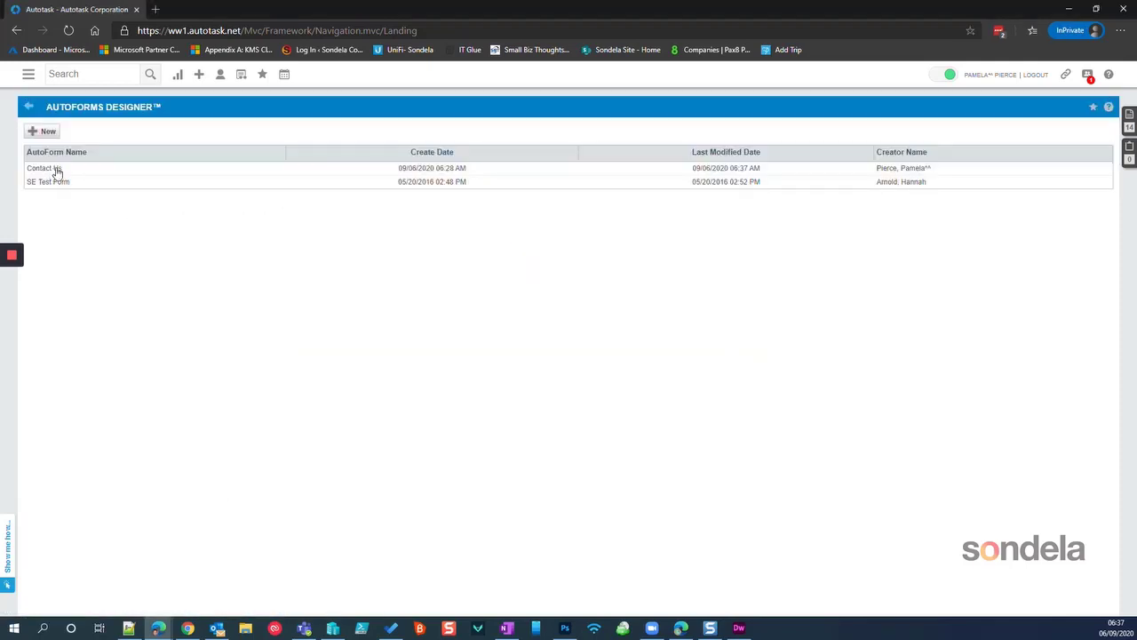